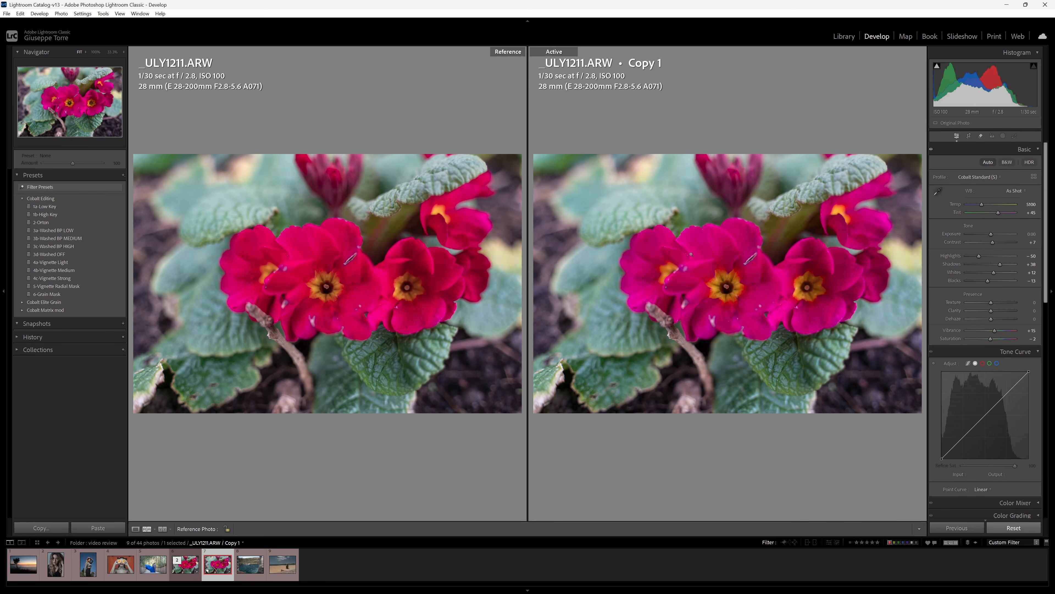
Compare the original and copy at 100% on the flower centre and petals, then fit both back.
{"action": "left_click_drag", "start_coordinate": [718, 262], "coordinate": [685, 259]}
{"action": "mouse_move", "coordinate": [324, 235]}
{"action": "left_mouse_down"}
{"action": "mouse_move", "coordinate": [395, 254]}
{"action": "mouse_move", "coordinate": [278, 189]}
{"action": "mouse_move", "coordinate": [315, 240]}
{"action": "left_mouse_up"}
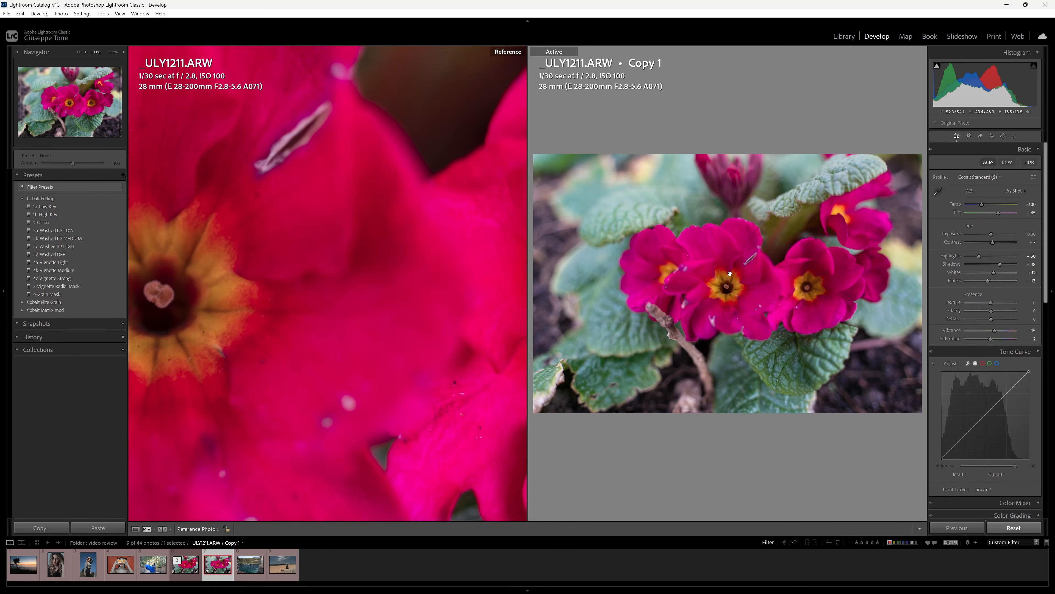
{"action": "left_click", "coordinate": [709, 300]}
{"action": "left_click_drag", "start_coordinate": [767, 299], "coordinate": [802, 161]}
{"action": "left_click_drag", "start_coordinate": [387, 353], "coordinate": [807, 331]}
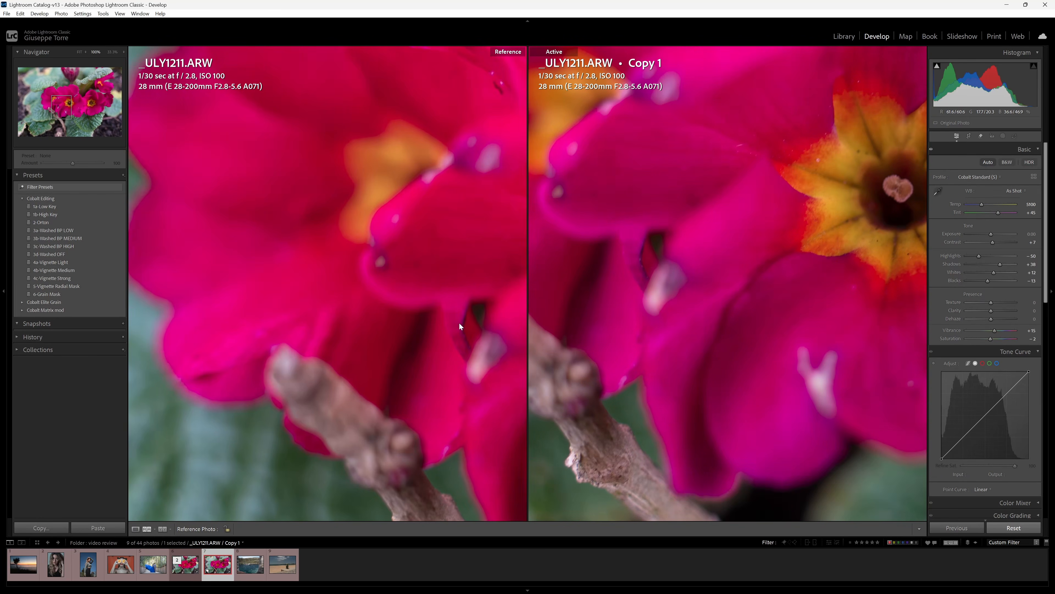
{"action": "left_click_drag", "start_coordinate": [462, 323], "coordinate": [423, 309]}
{"action": "left_click_drag", "start_coordinate": [727, 291], "coordinate": [790, 342]}
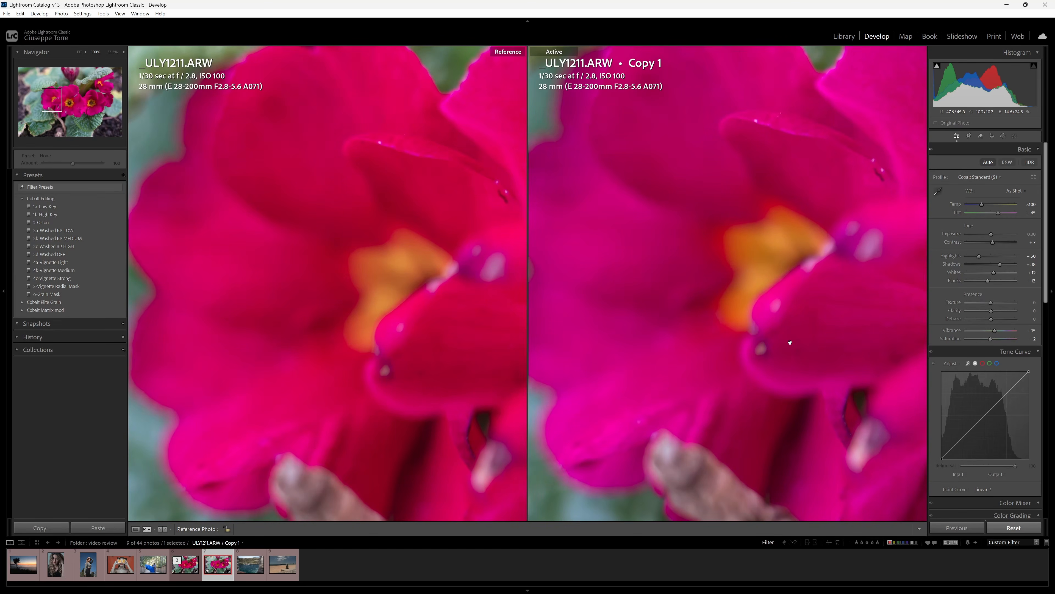
{"action": "left_click", "coordinate": [789, 342]}
{"action": "left_click", "coordinate": [339, 294]}
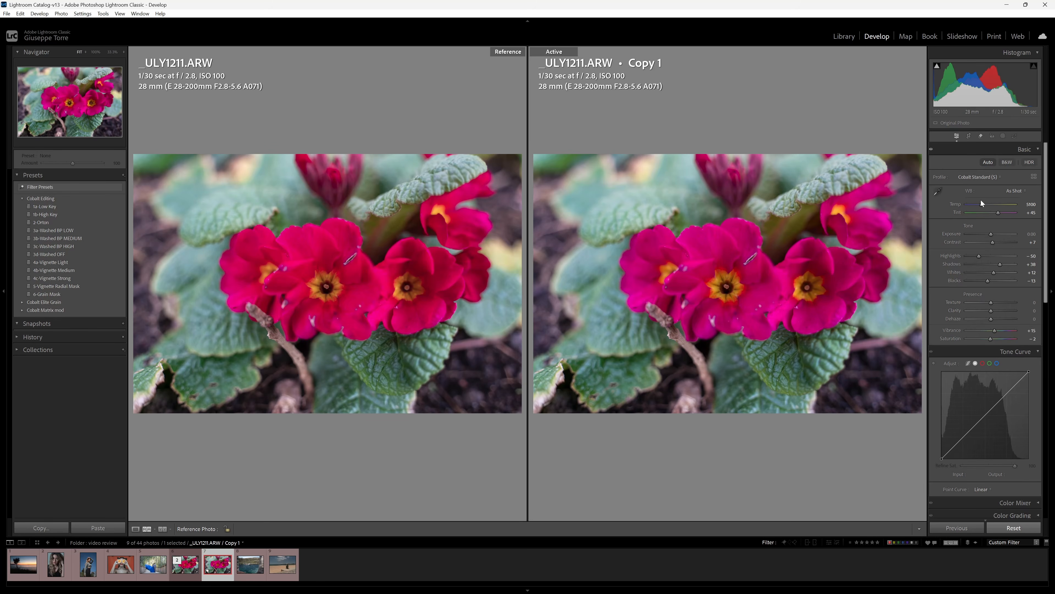
Check the profile list without changing it, view the original's settings, then return to the copy.
{"action": "left_click", "coordinate": [990, 179]}
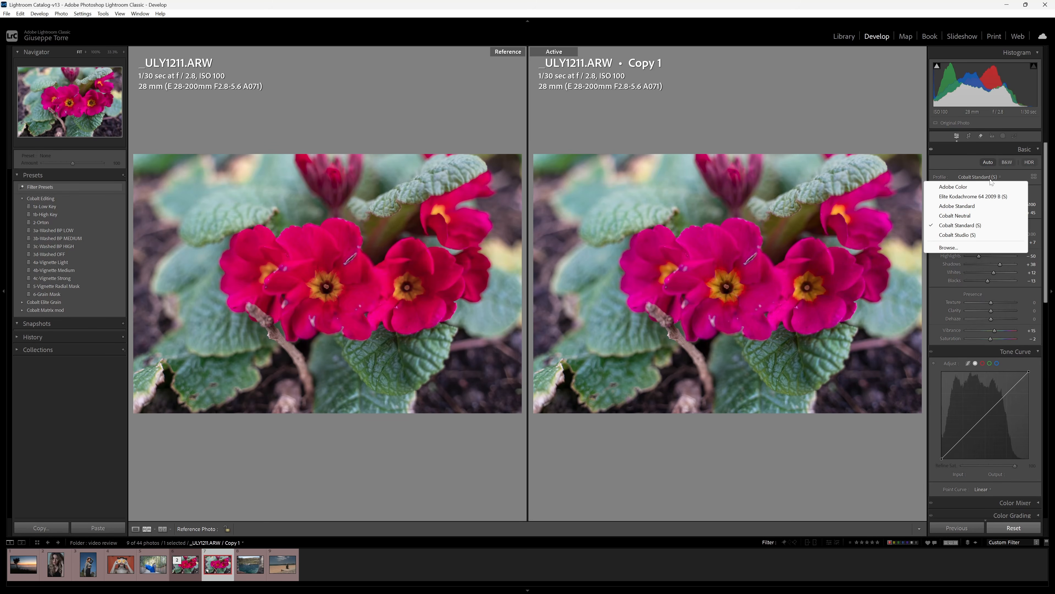
{"action": "left_click", "coordinate": [960, 154]}
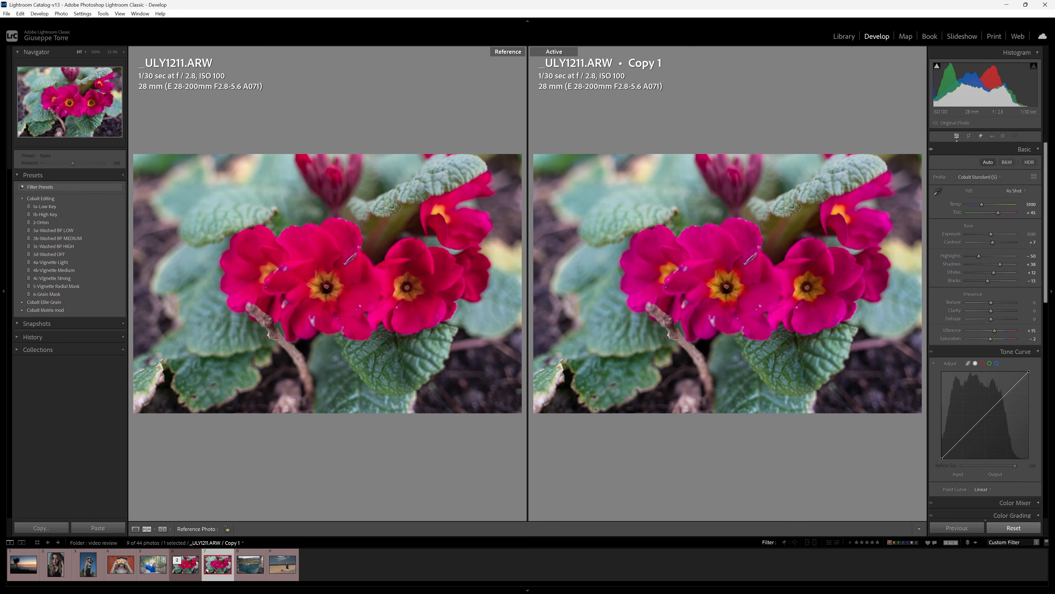
{"action": "left_click", "coordinate": [199, 572]}
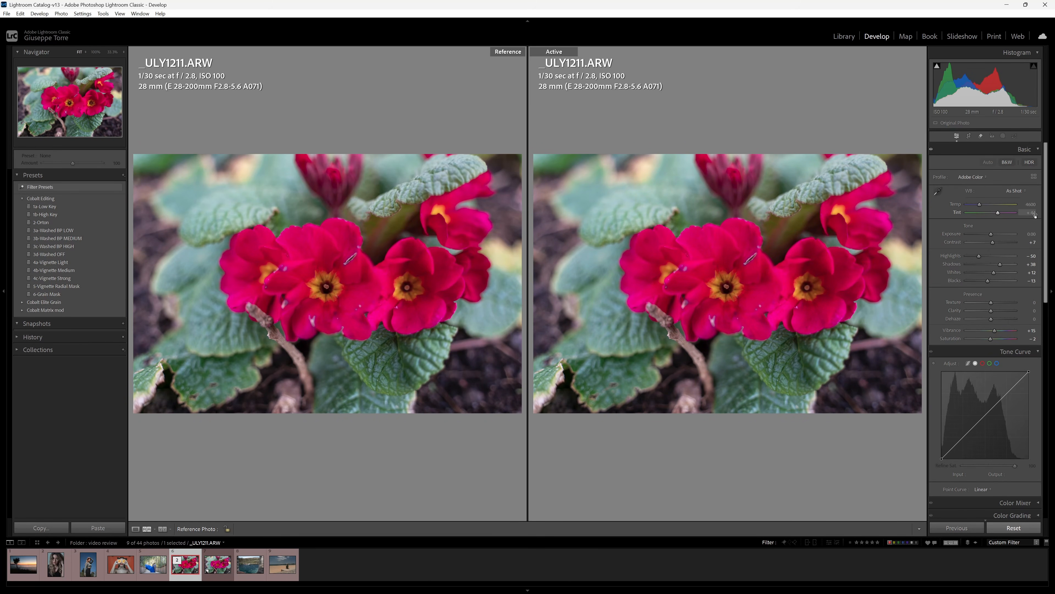
{"action": "key", "text": "Right"}
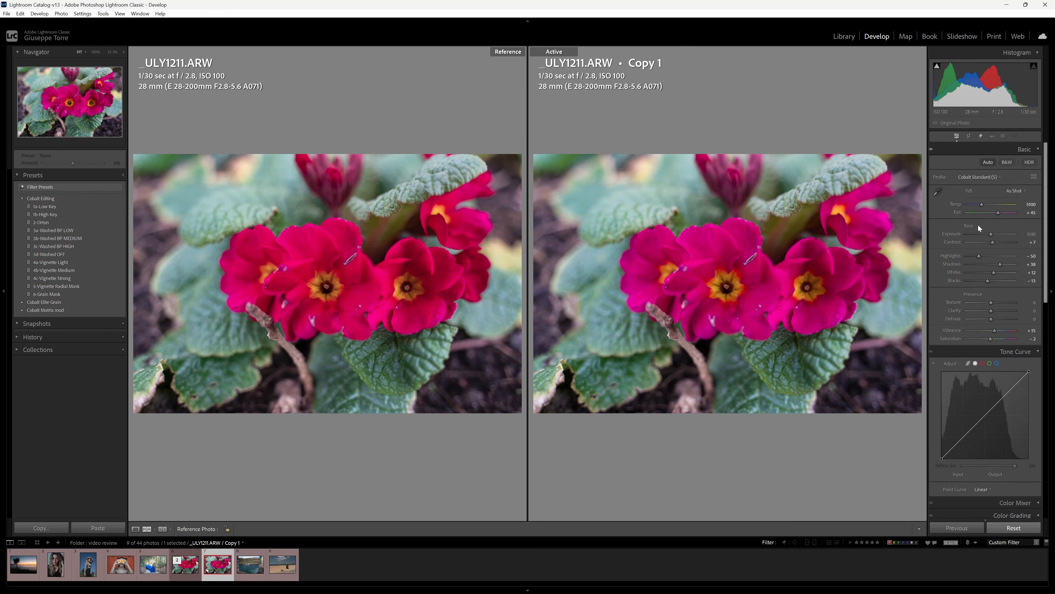
Apply Daylight white balance to the copy, try As Shot, and undo back to Daylight.
{"action": "left_click", "coordinate": [1013, 191]}
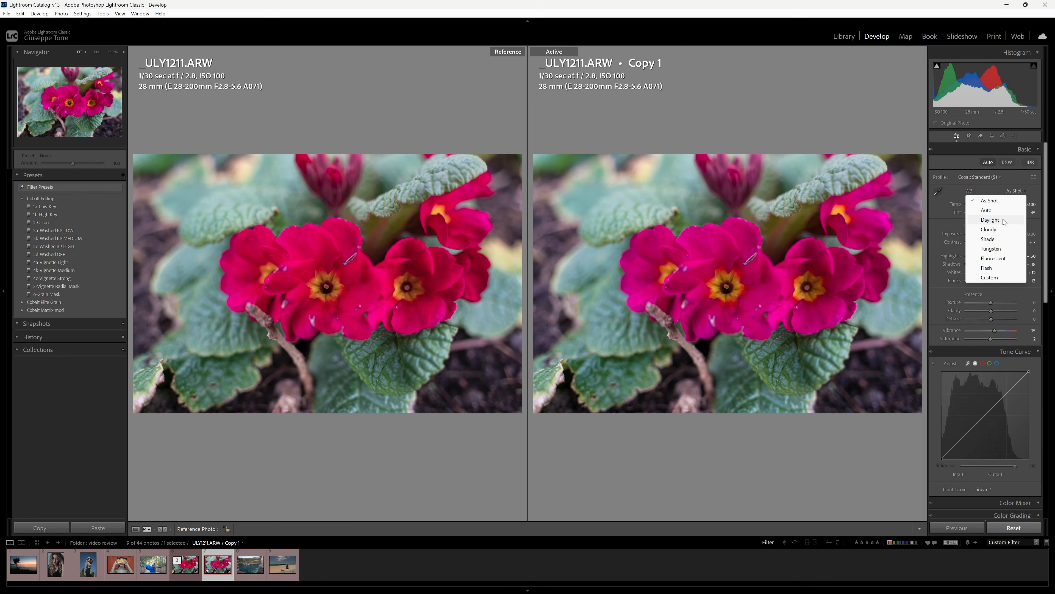
{"action": "left_click", "coordinate": [1003, 221]}
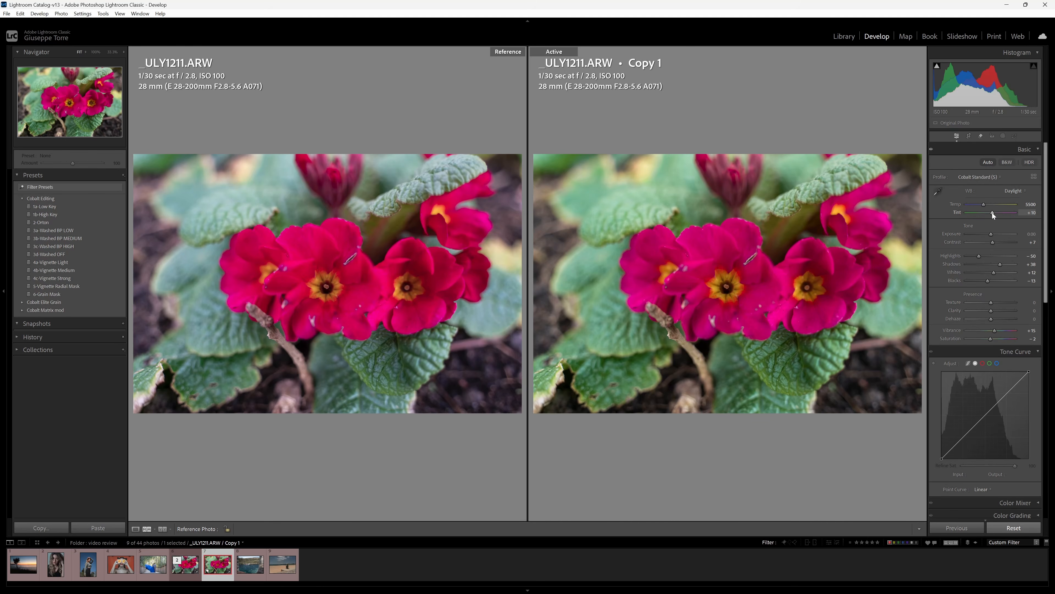
{"action": "left_click", "coordinate": [1007, 191]}
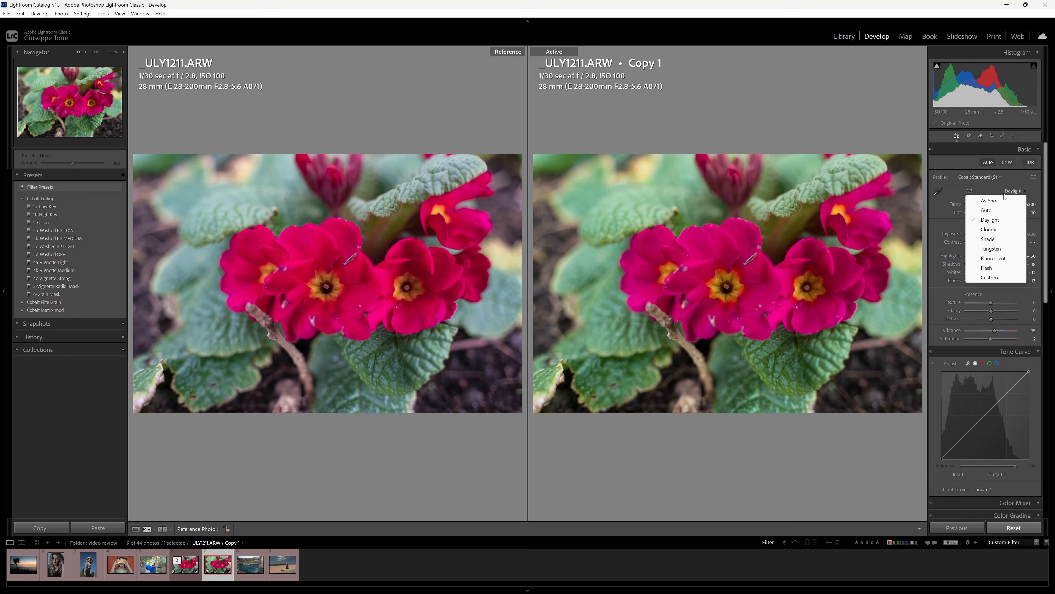
{"action": "left_click", "coordinate": [1006, 200]}
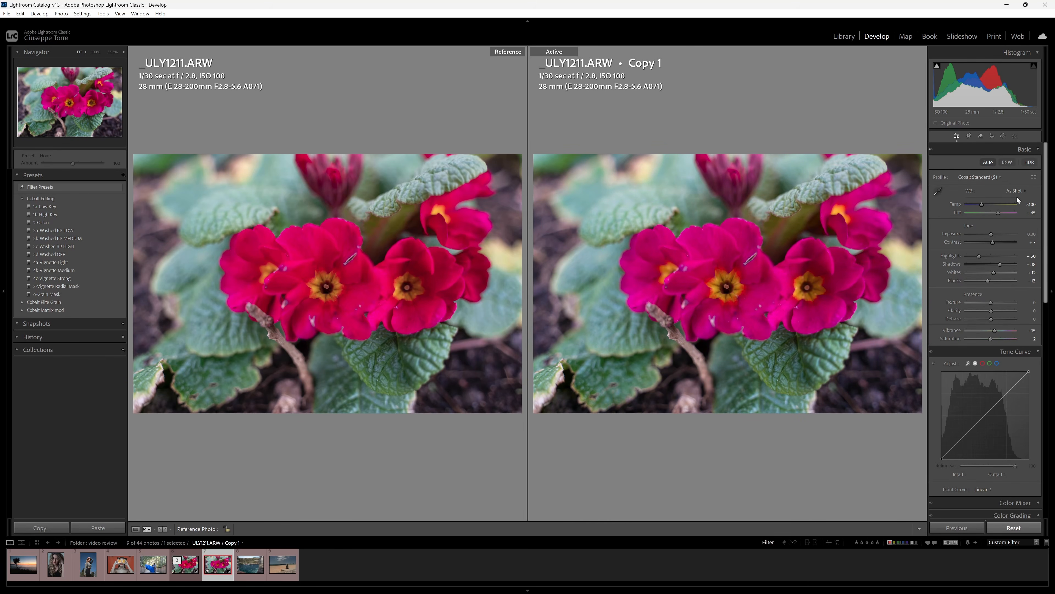
{"action": "key", "text": "ctrl+z"}
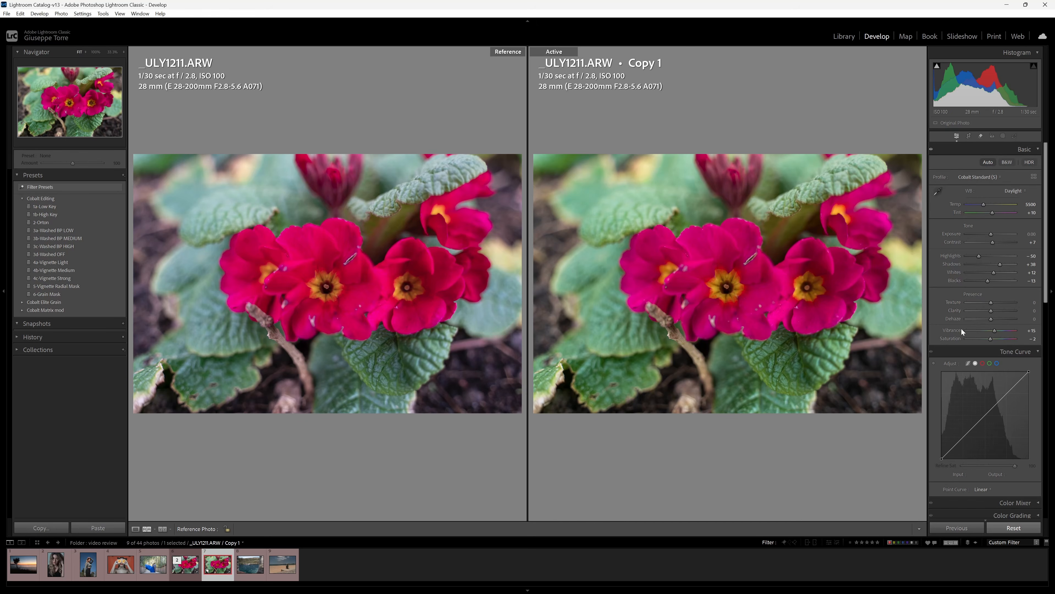
Reset the copy to As Shot white balance and glance at the original's settings.
{"action": "left_click", "coordinate": [1008, 193]}
{"action": "left_click", "coordinate": [1014, 201]}
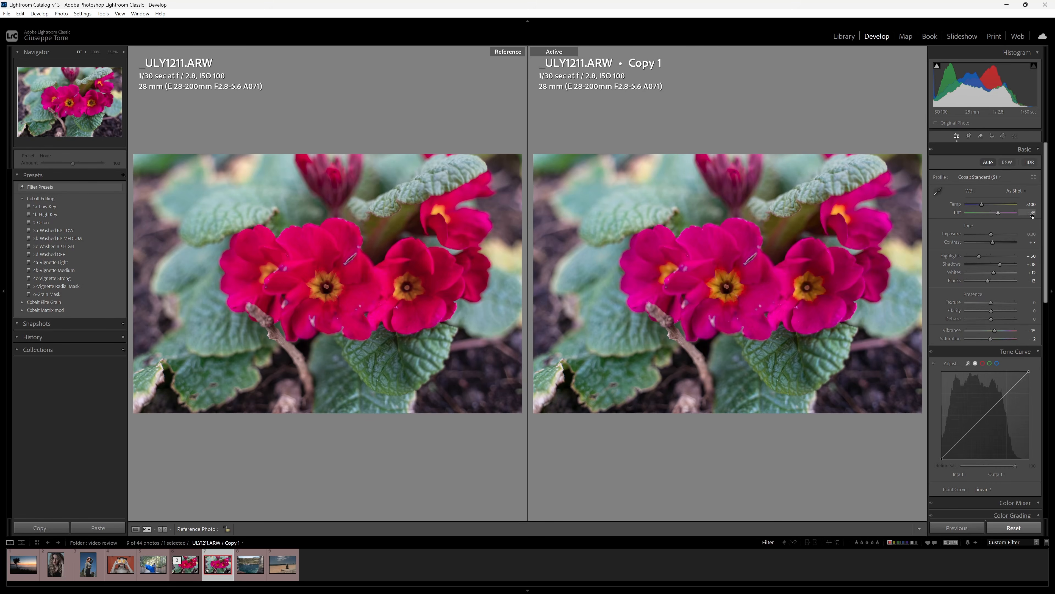
{"action": "left_click", "coordinate": [181, 575]}
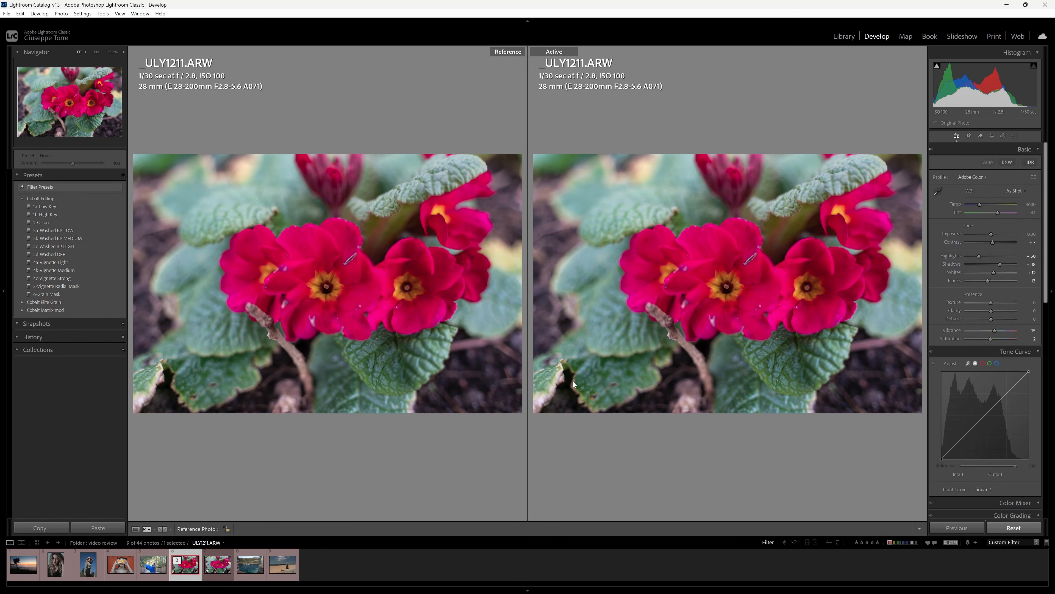
{"action": "left_click", "coordinate": [208, 578]}
Give the copy Cloudy white balance with Temp 6000 and Tint +21, checking colour at 100%.
{"action": "left_click", "coordinate": [1014, 191]}
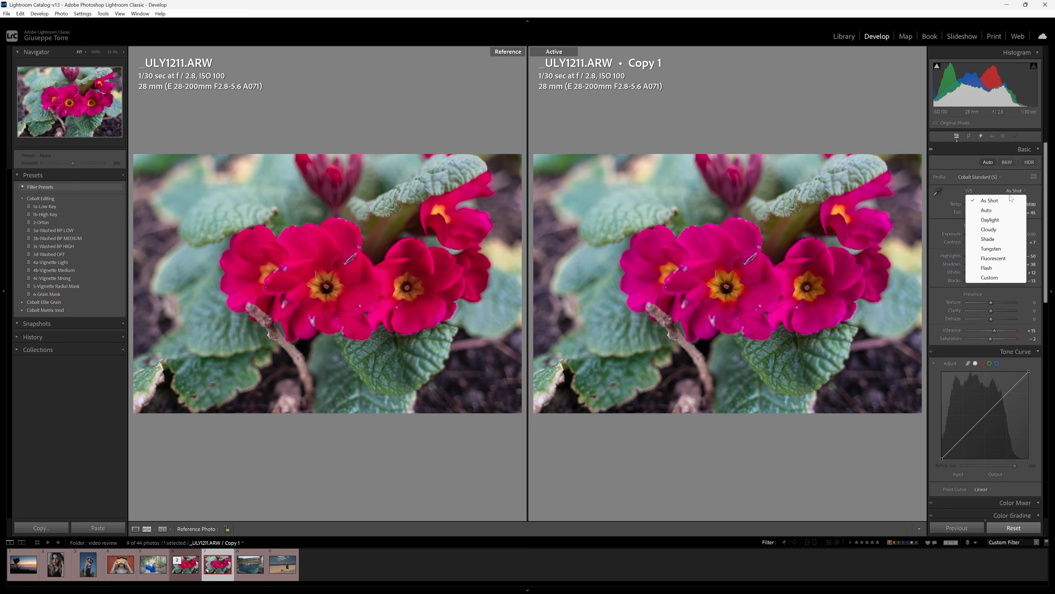
{"action": "left_click", "coordinate": [1005, 221]}
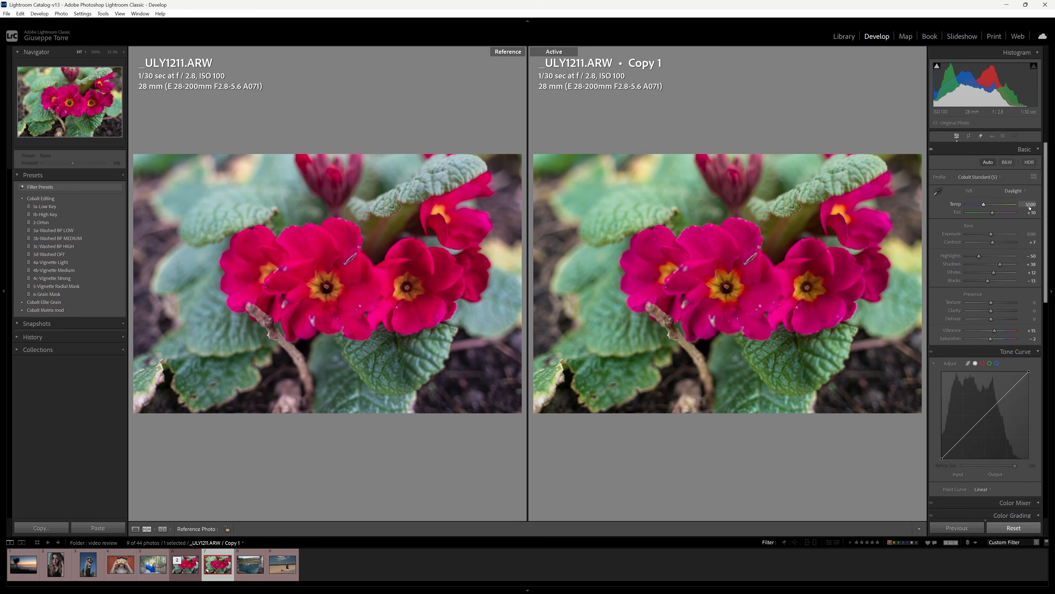
{"action": "left_click", "coordinate": [1014, 190]}
{"action": "left_click", "coordinate": [999, 230]}
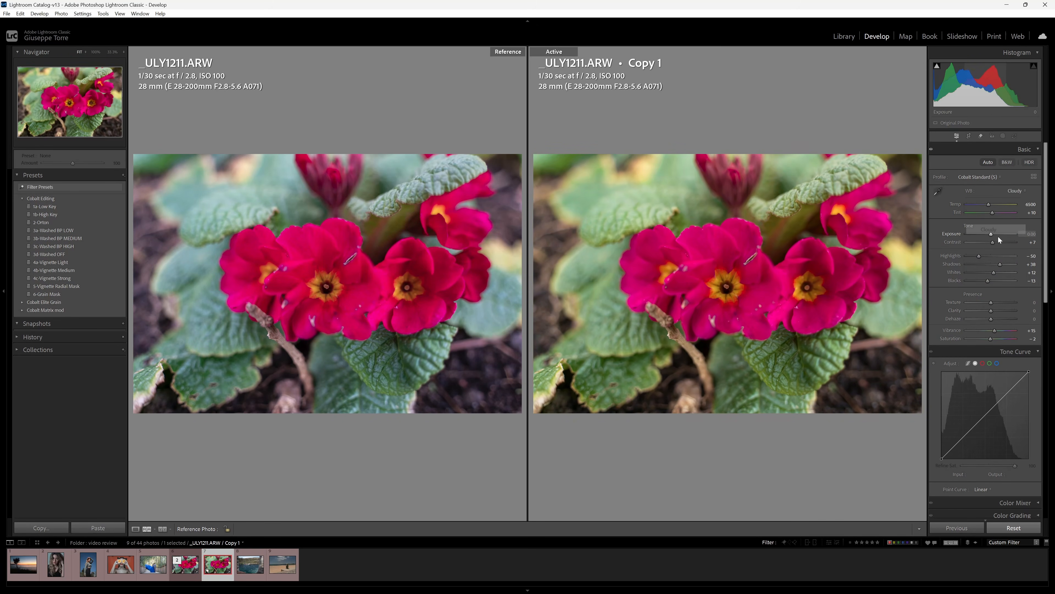
{"action": "left_click", "coordinate": [1026, 203]}
{"action": "type", "text": "6"}
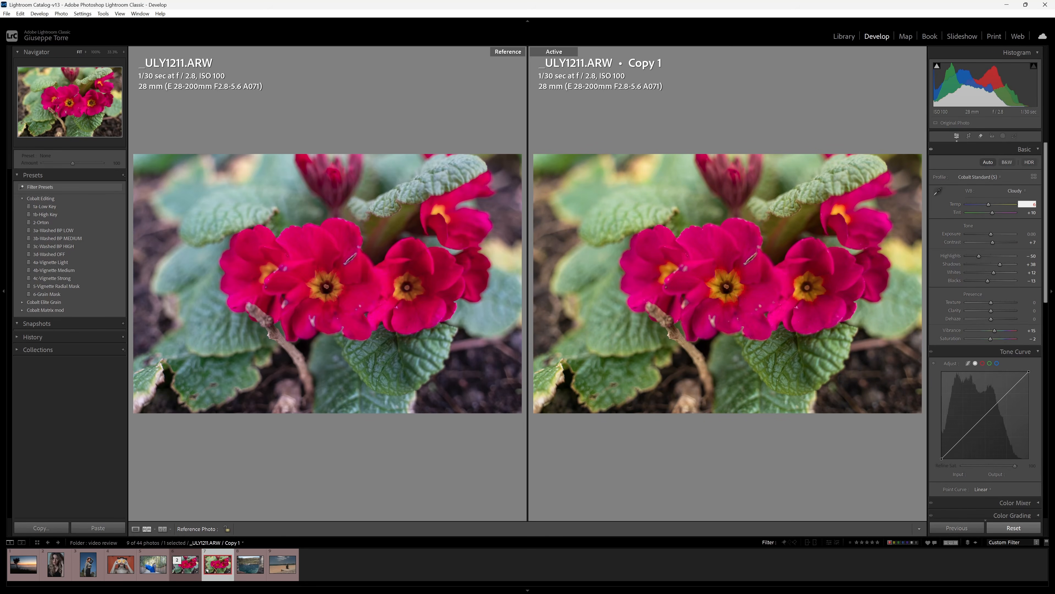
{"action": "type", "text": "000"}
{"action": "left_click_drag", "start_coordinate": [993, 214], "coordinate": [994, 214]}
{"action": "left_click_drag", "start_coordinate": [993, 213], "coordinate": [995, 214]}
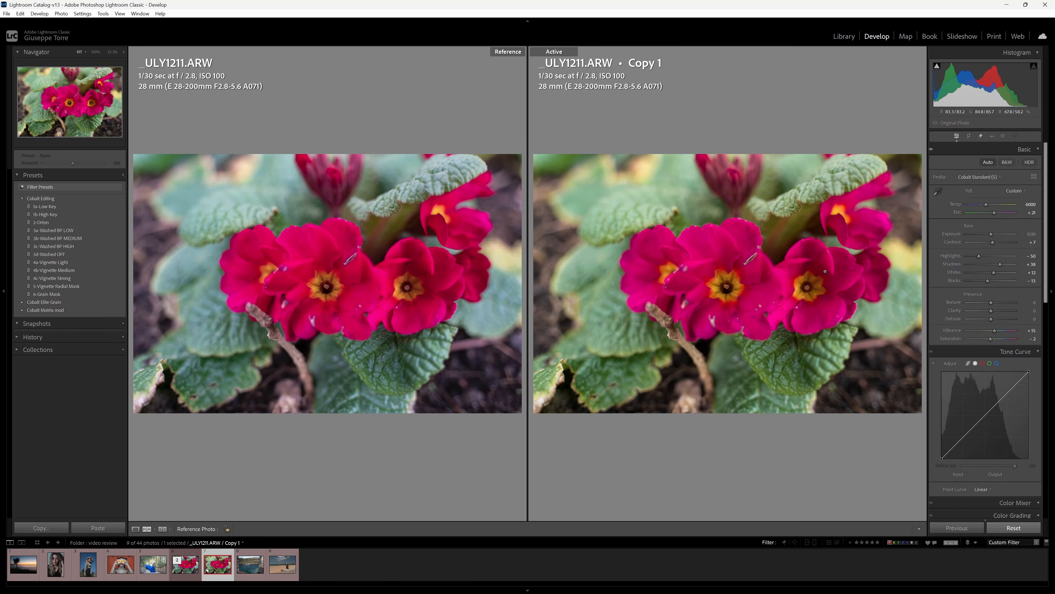
{"action": "left_click", "coordinate": [734, 320]}
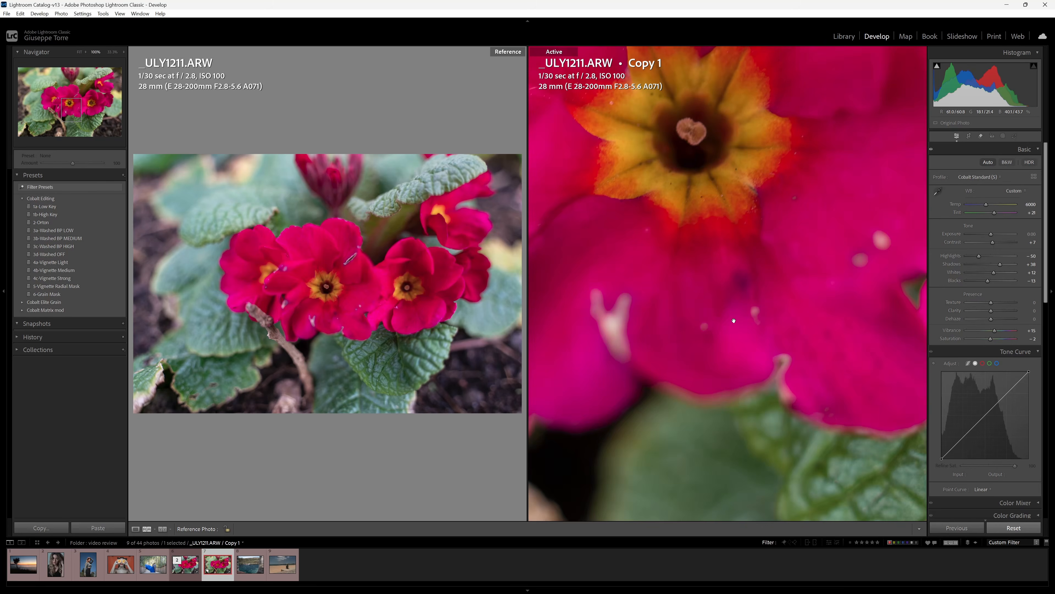
{"action": "left_click_drag", "start_coordinate": [734, 321], "coordinate": [837, 295]}
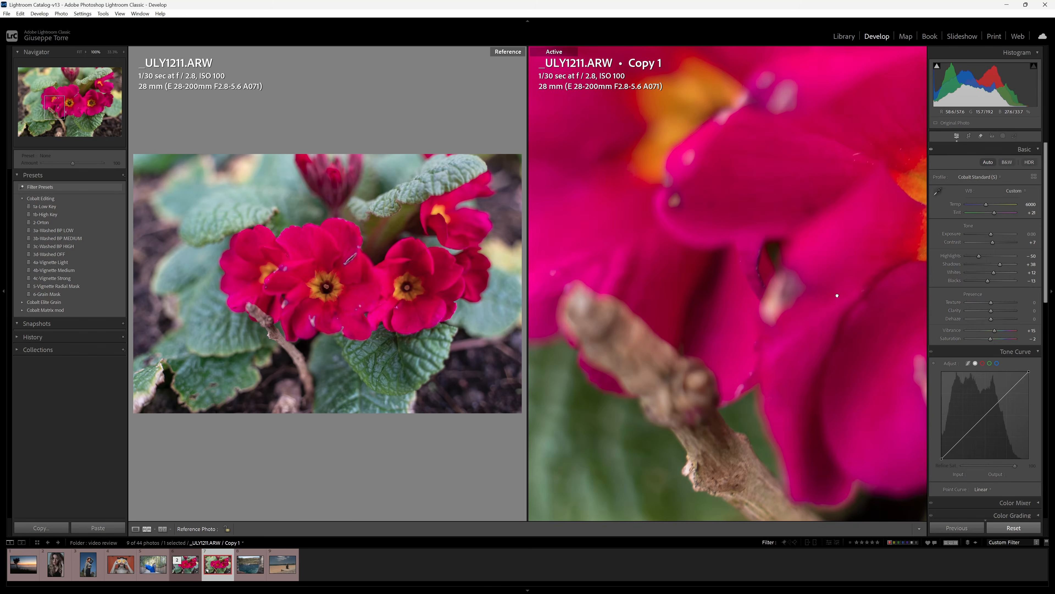
{"action": "left_click", "coordinate": [837, 296]}
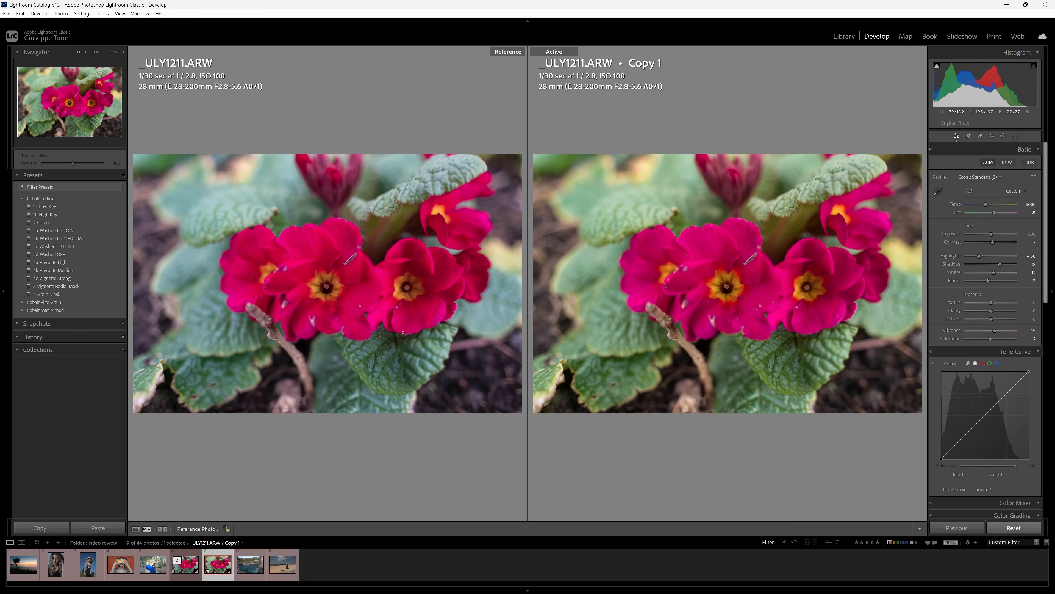
Set the original to Daylight, then Temp 6000 and Tint +21.
{"action": "left_click", "coordinate": [172, 570]}
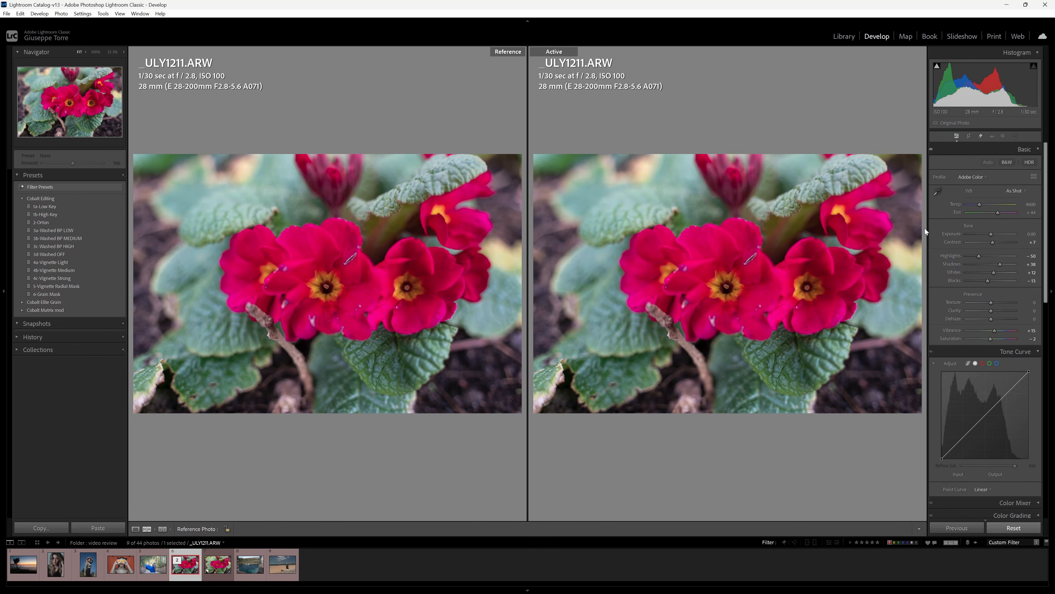
{"action": "left_click", "coordinate": [1014, 191]}
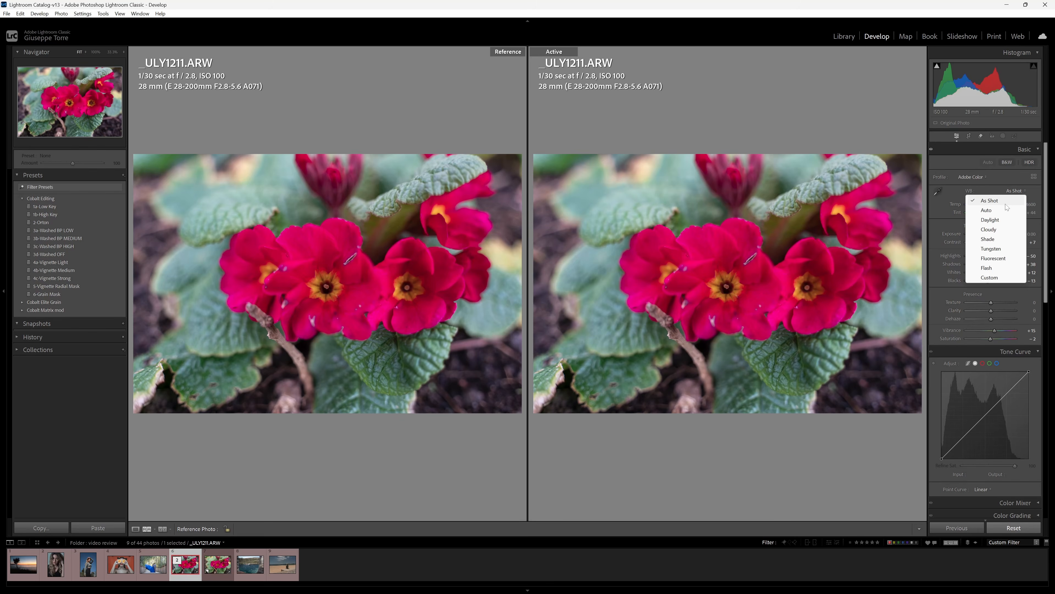
{"action": "left_click", "coordinate": [1005, 220]}
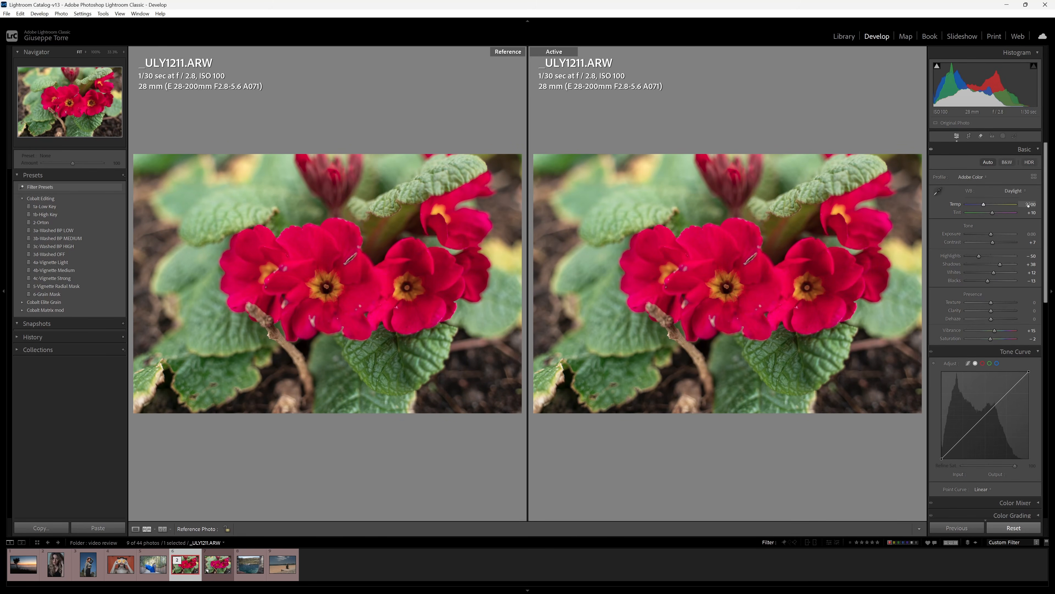
{"action": "left_click", "coordinate": [1028, 205]}
{"action": "type", "text": "6000"}
{"action": "key", "text": "Return"}
{"action": "left_click_drag", "start_coordinate": [991, 214], "coordinate": [995, 216]}
Select Copy 1 in the filmstrip so it shows beside the original again.
{"action": "left_click", "coordinate": [213, 575]}
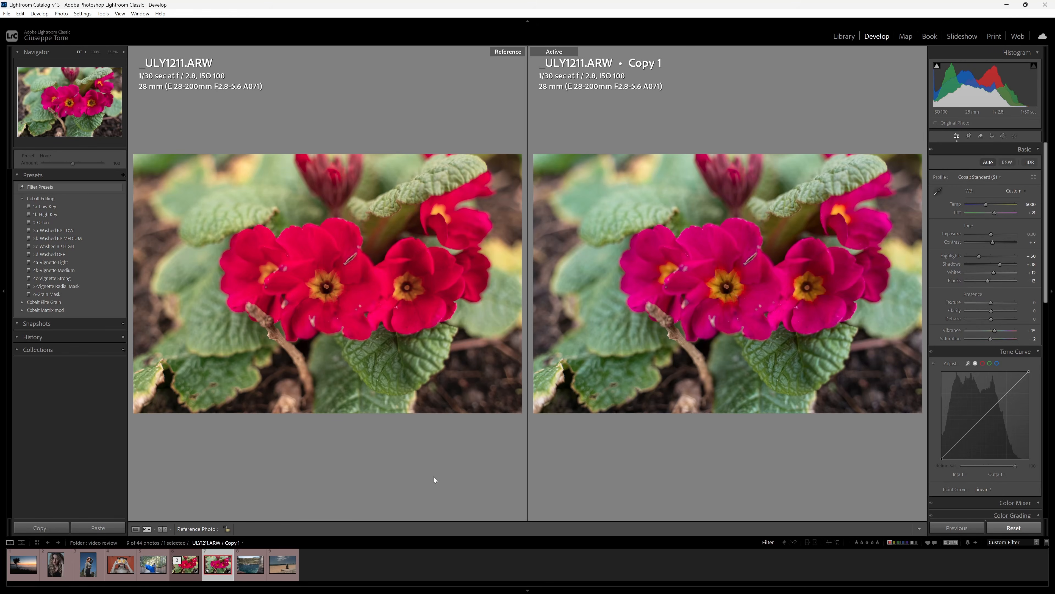
Remove both primrose photos from the filmstrip and open the couple portrait DSC01747.ARW.
{"action": "left_click", "coordinate": [189, 570], "text": "ctrl"}
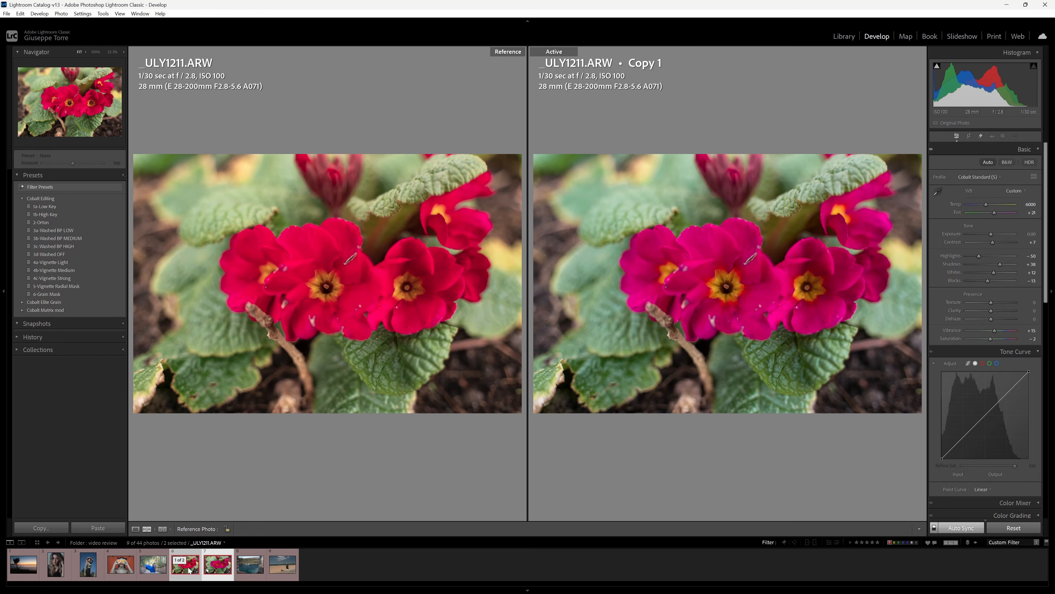
{"action": "key", "text": "x"}
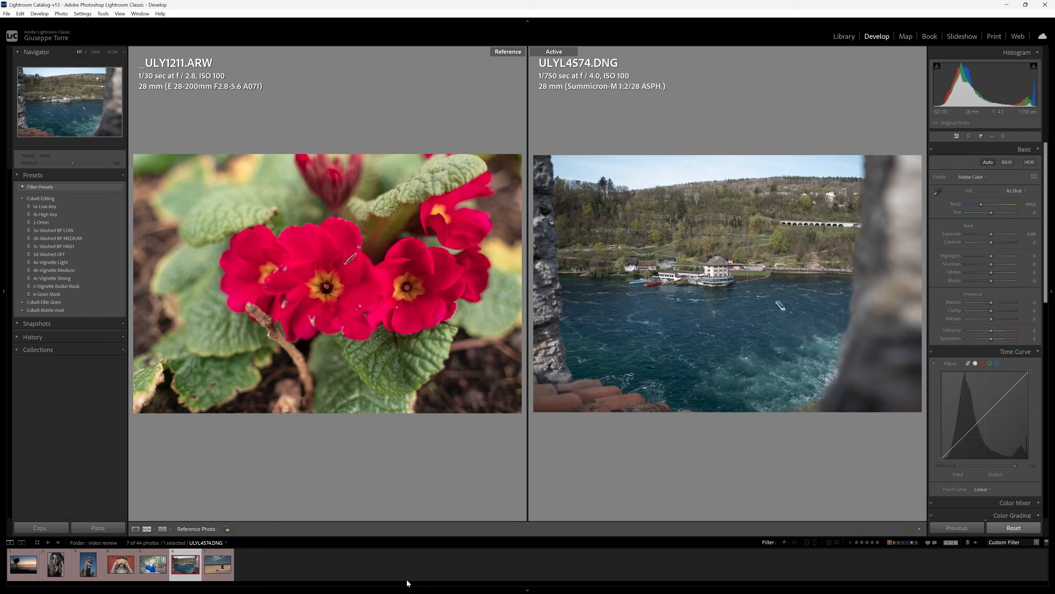
{"action": "left_click", "coordinate": [153, 565]}
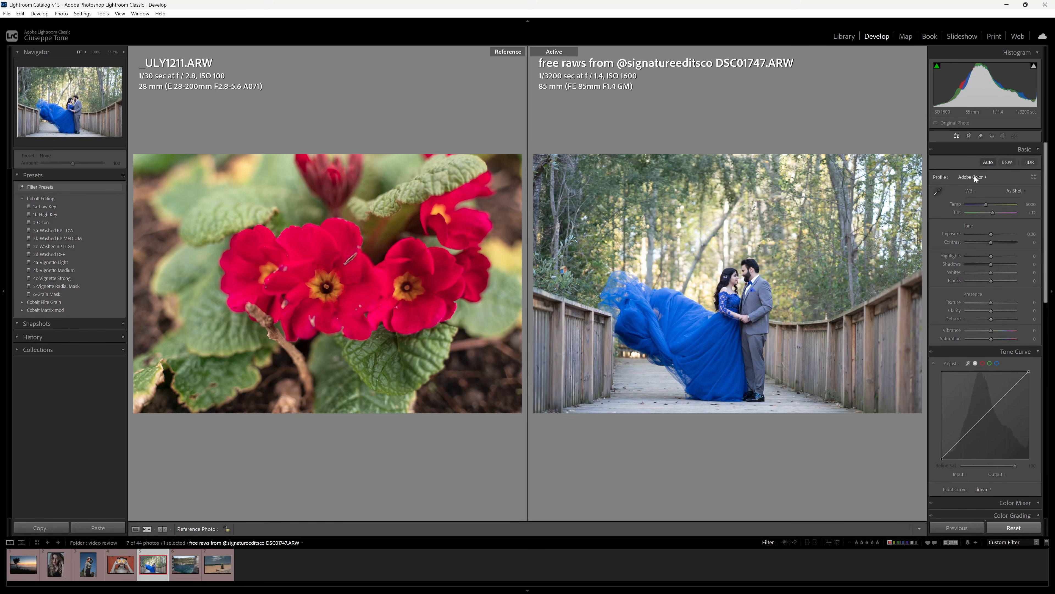
Auto-tone the couple portrait, create a virtual copy, and set the original as the reference.
{"action": "left_click", "coordinate": [989, 163]}
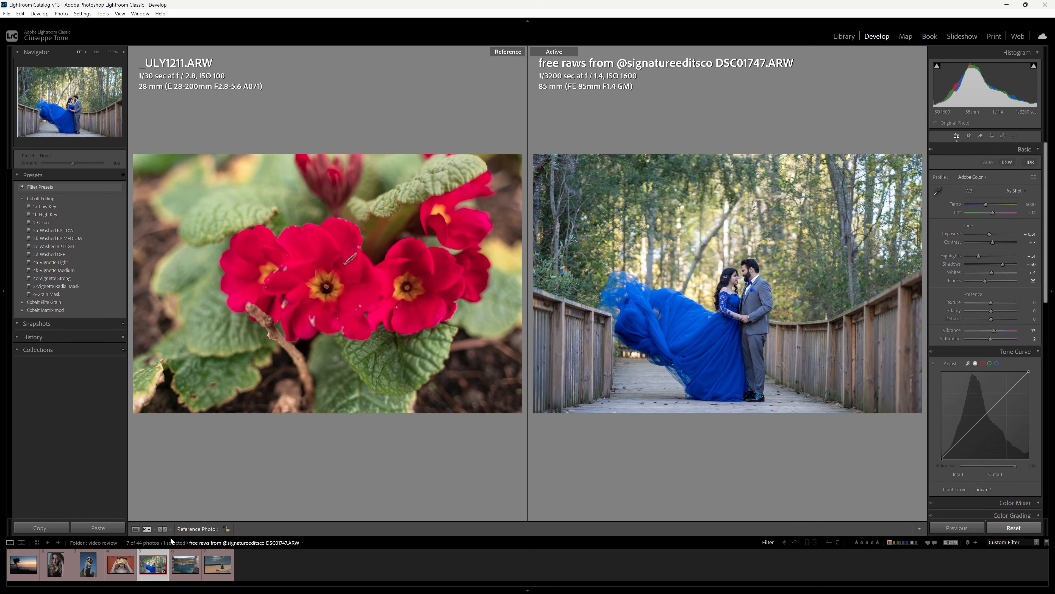
{"action": "right_click", "coordinate": [151, 564]}
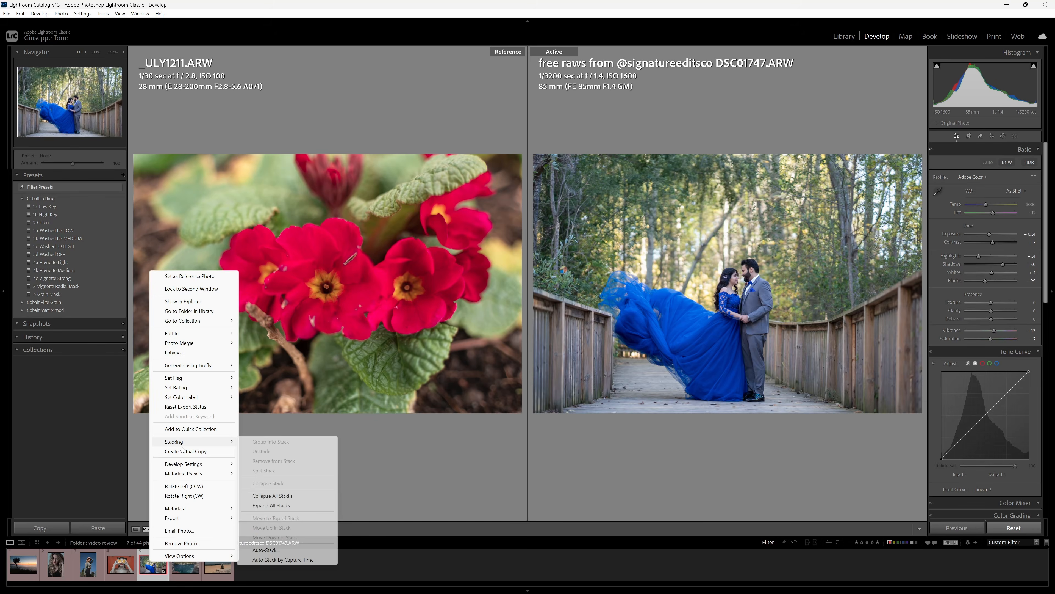
{"action": "left_click", "coordinate": [194, 451]}
{"action": "left_click", "coordinate": [153, 564]}
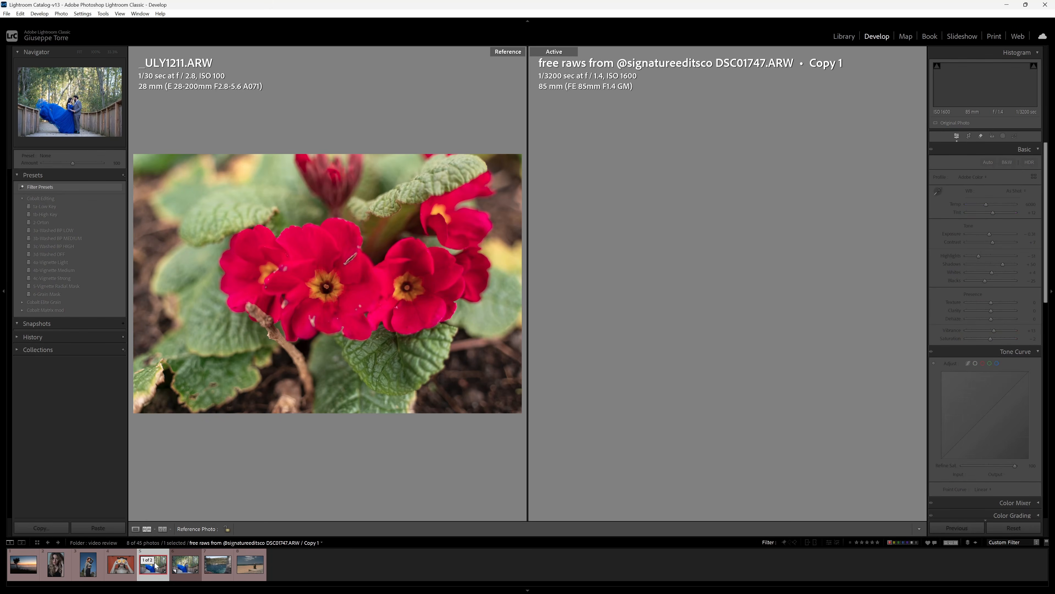
{"action": "left_click_drag", "start_coordinate": [153, 565], "coordinate": [253, 383]}
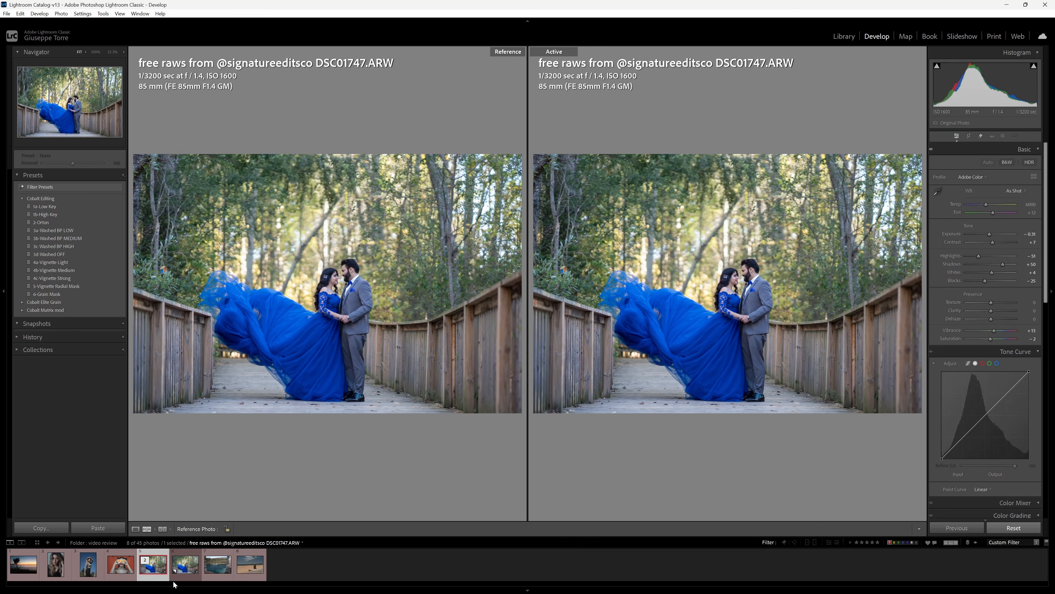
Give Copy 1 the Cobalt Standard (S) profile, briefly comparing it with Adobe Color.
{"action": "left_click", "coordinate": [185, 564]}
{"action": "left_click", "coordinate": [985, 174]}
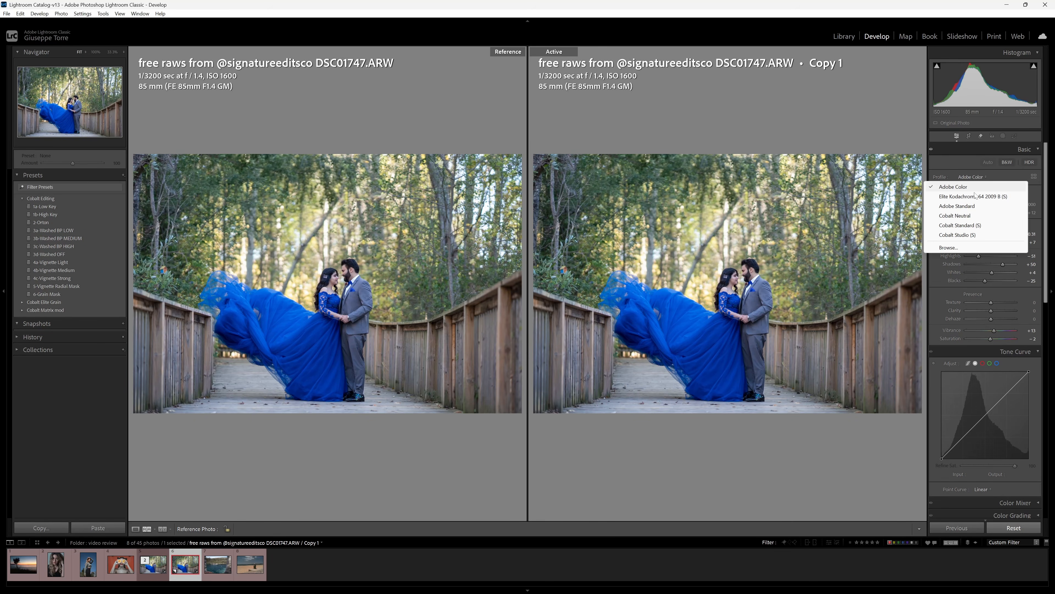
{"action": "left_click", "coordinate": [969, 225]}
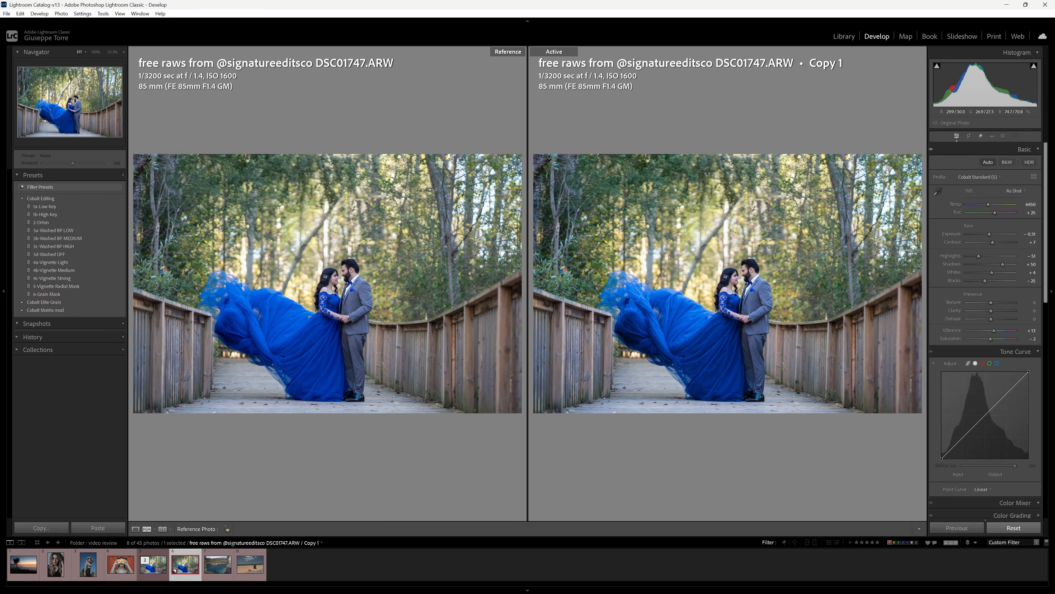
{"action": "left_click", "coordinate": [978, 176]}
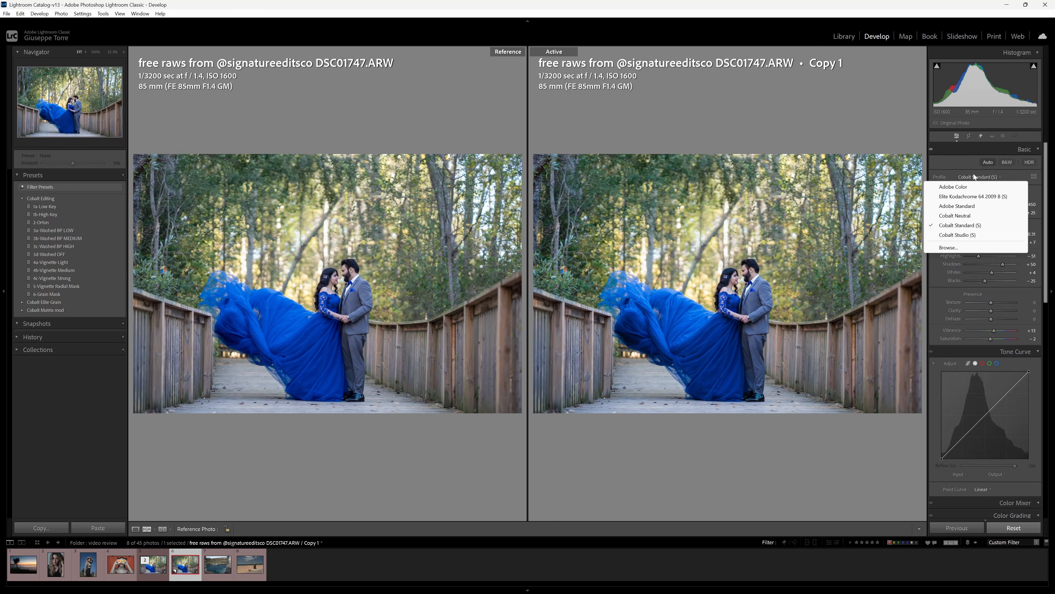
{"action": "left_click", "coordinate": [976, 185]}
{"action": "left_click", "coordinate": [973, 178]}
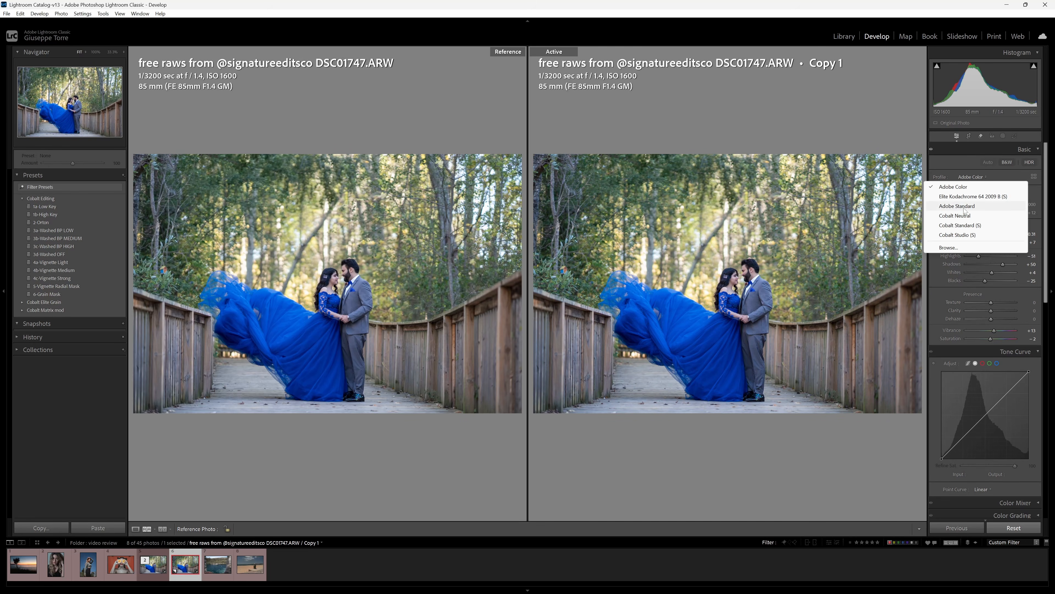
{"action": "left_click", "coordinate": [964, 224]}
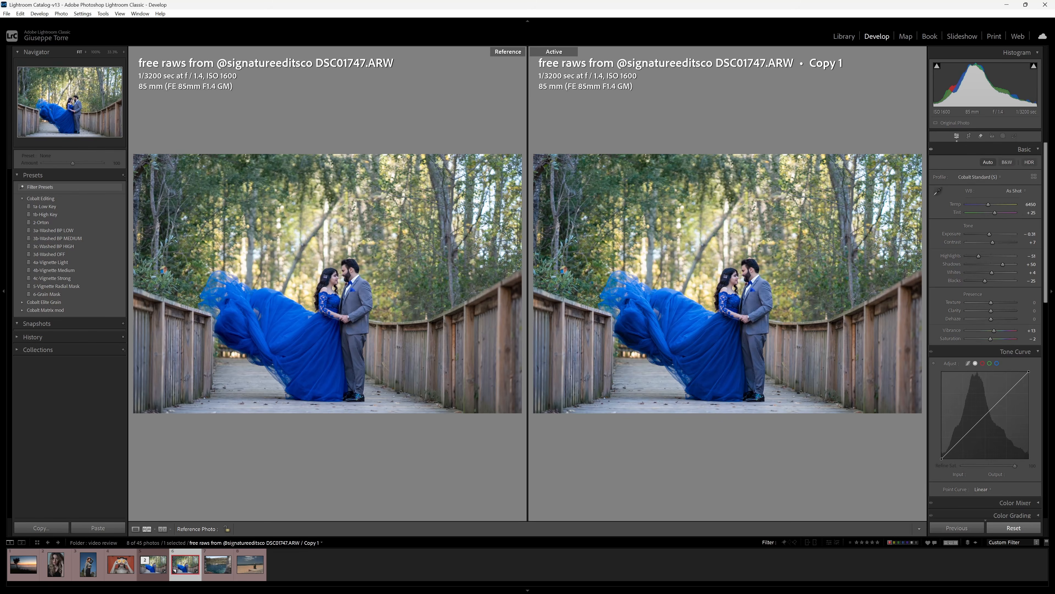
Compare both photos at 100% on the couple and blue dress, aligning the close-ups.
{"action": "left_click", "coordinate": [324, 298]}
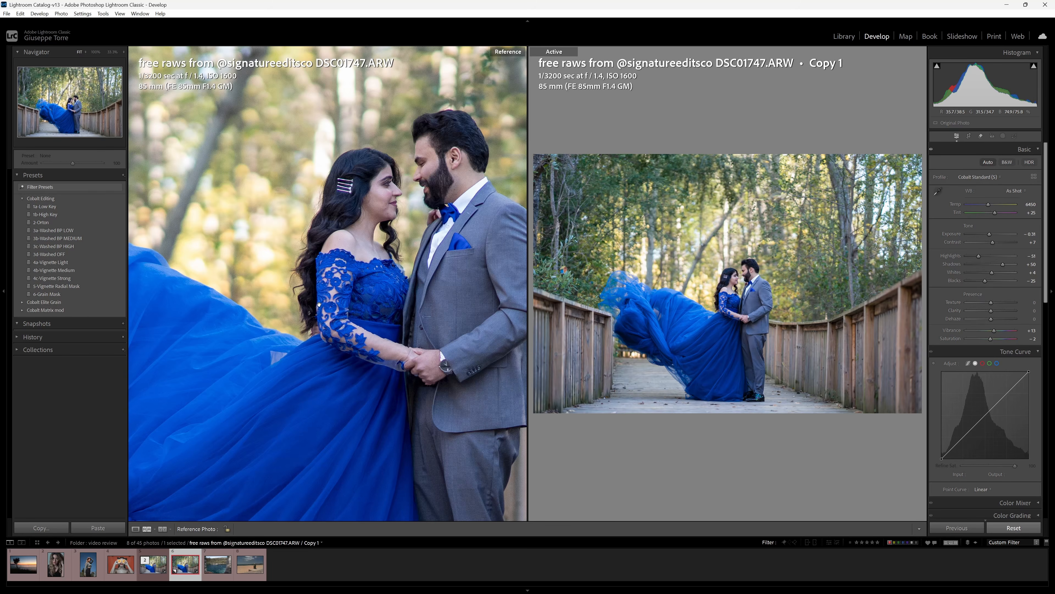
{"action": "left_click", "coordinate": [735, 316]}
{"action": "left_click_drag", "start_coordinate": [735, 316], "coordinate": [635, 311]}
{"action": "left_click_drag", "start_coordinate": [429, 294], "coordinate": [394, 284]}
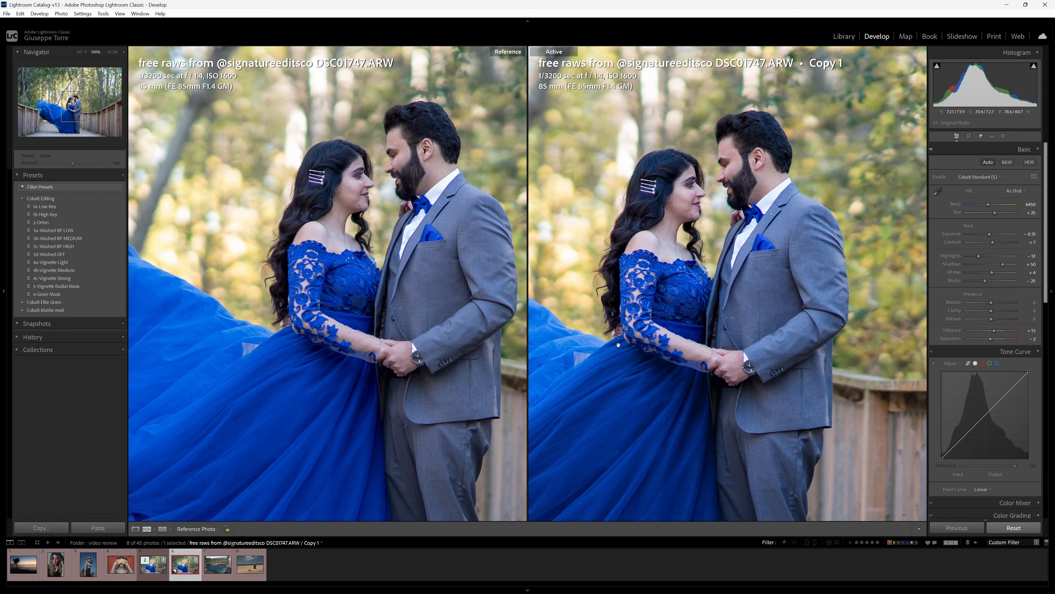
{"action": "left_click_drag", "start_coordinate": [619, 345], "coordinate": [802, 343]}
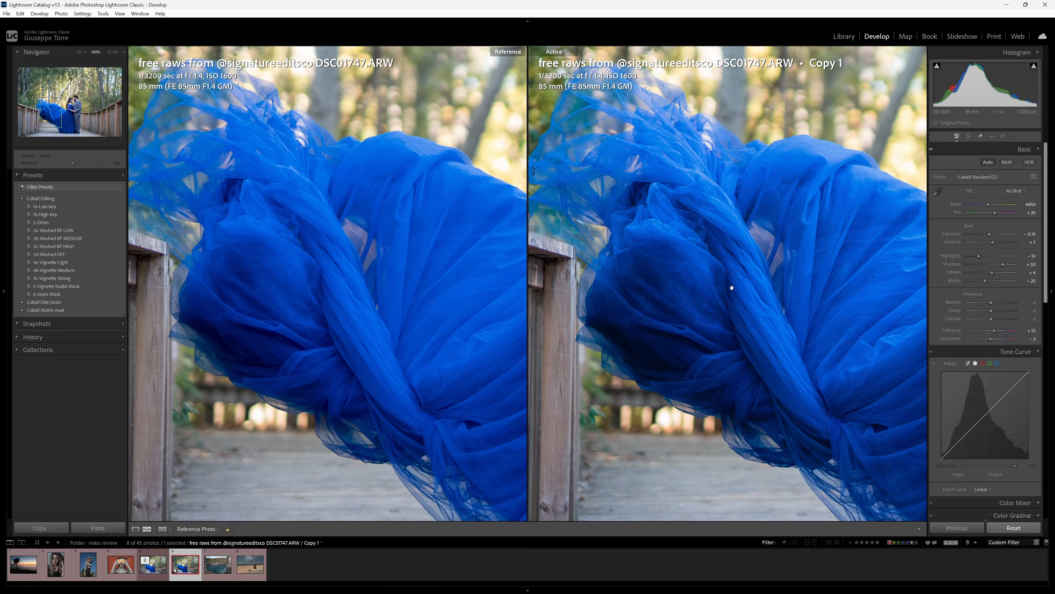
{"action": "left_click", "coordinate": [389, 256]}
{"action": "left_click", "coordinate": [688, 264]}
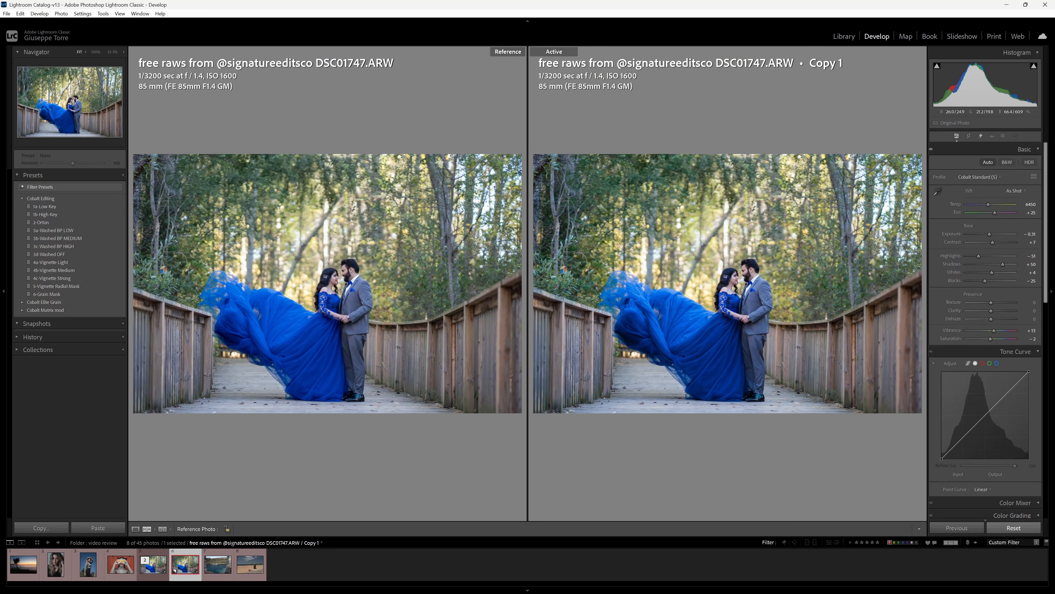
{"action": "left_click", "coordinate": [740, 293]}
{"action": "left_click_drag", "start_coordinate": [334, 304], "coordinate": [272, 296]}
{"action": "left_click_drag", "start_coordinate": [606, 313], "coordinate": [581, 278]}
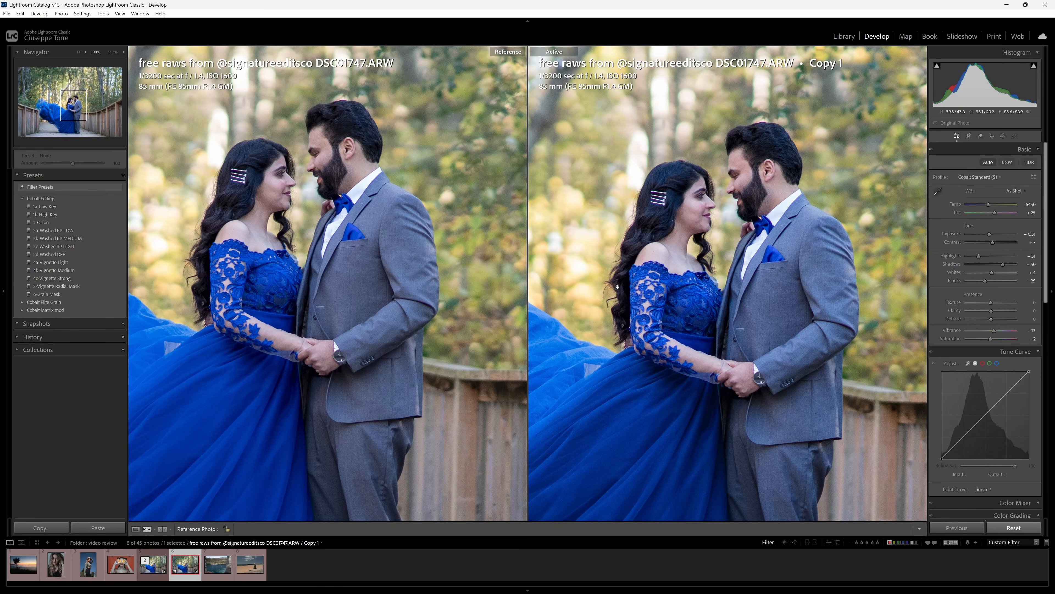
{"action": "left_click_drag", "start_coordinate": [749, 271], "coordinate": [743, 277]}
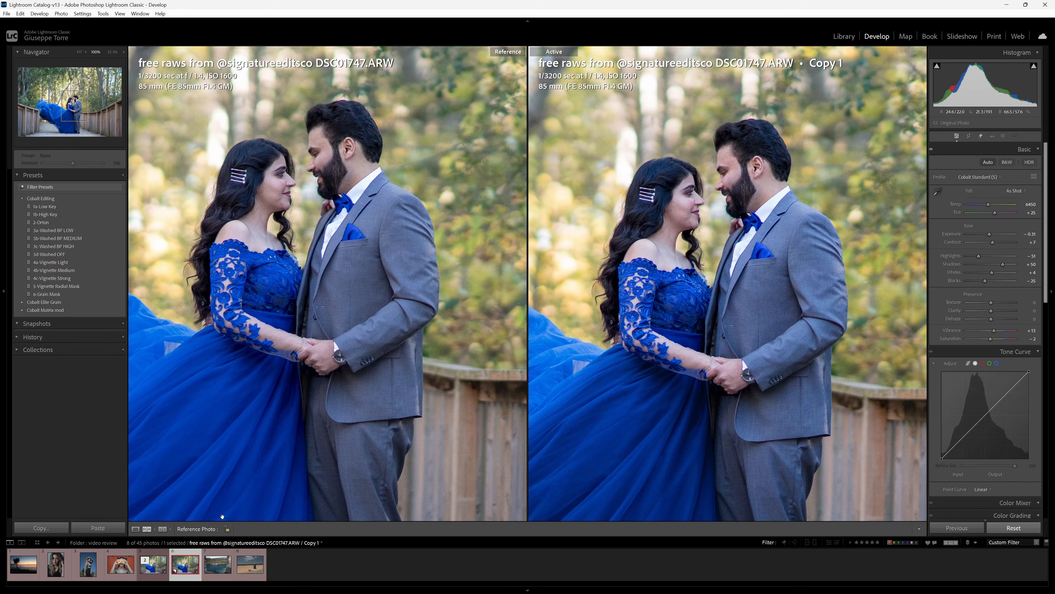
Toggle between the Adobe Color original and Cobalt copy, then zoom both to 100% on the couple.
{"action": "left_click", "coordinate": [153, 565]}
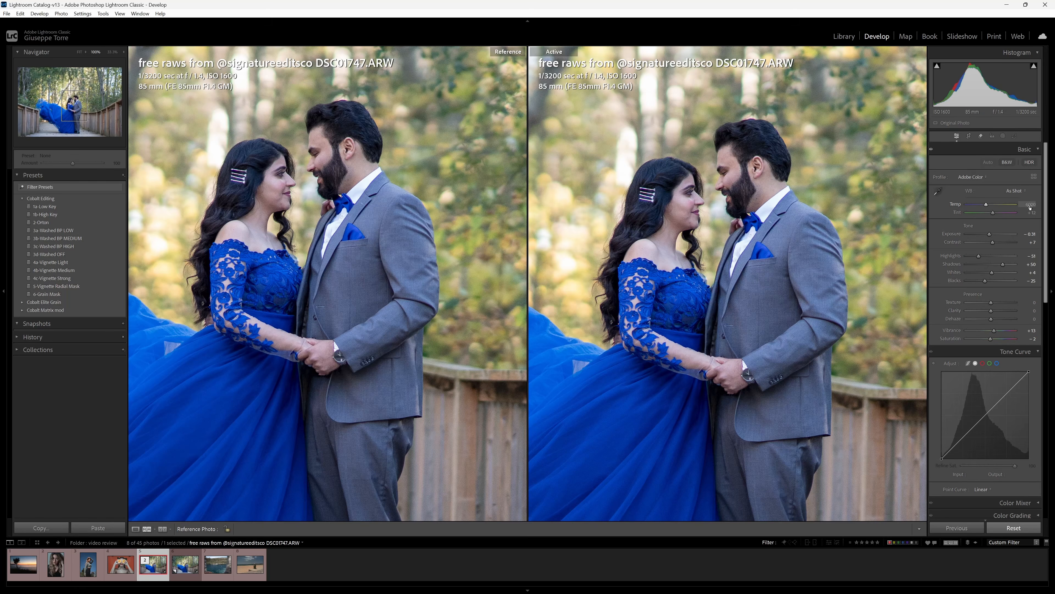
{"action": "left_click", "coordinate": [185, 564]}
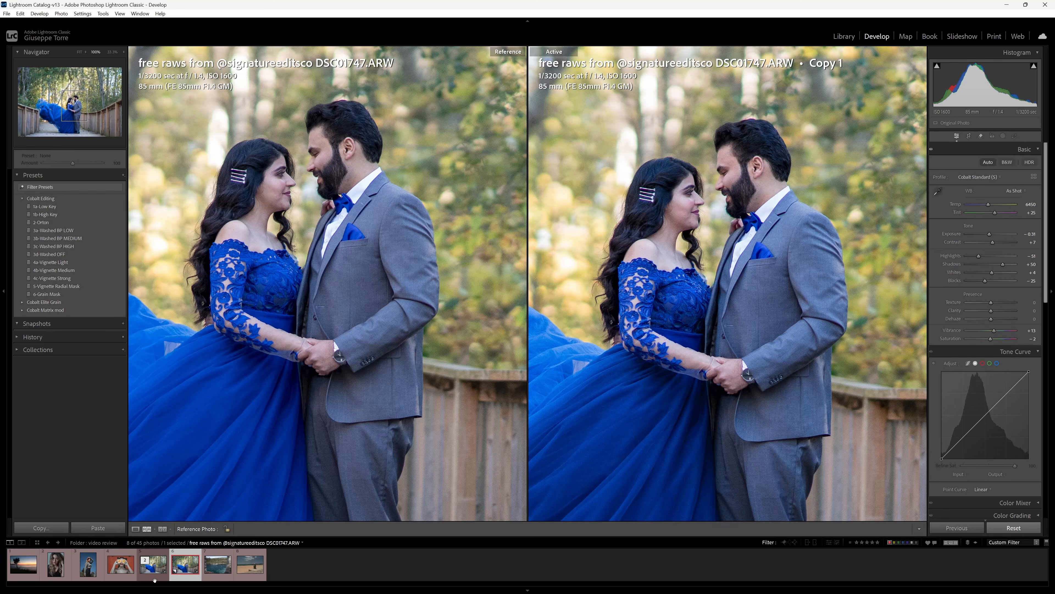
{"action": "left_click", "coordinate": [155, 579]}
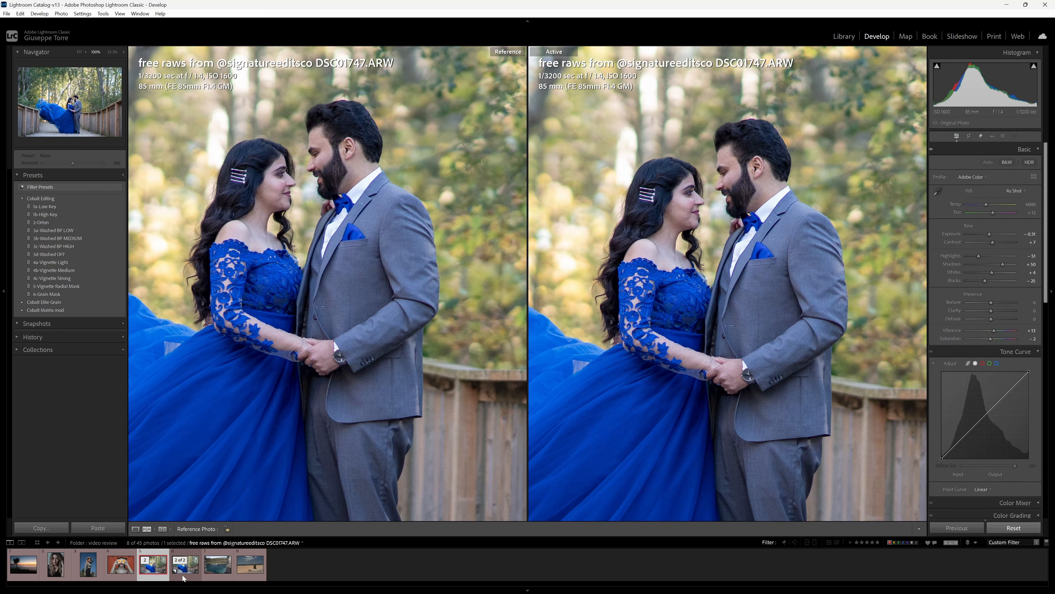
{"action": "left_click", "coordinate": [181, 578]}
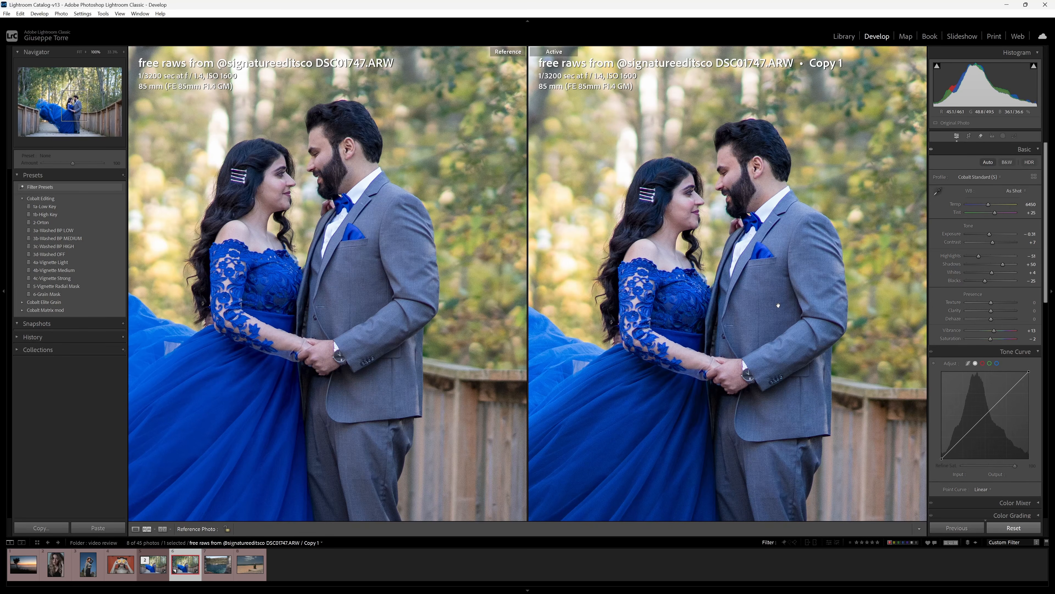
{"action": "left_click_drag", "start_coordinate": [771, 313], "coordinate": [772, 294]}
{"action": "left_click", "coordinate": [690, 214]}
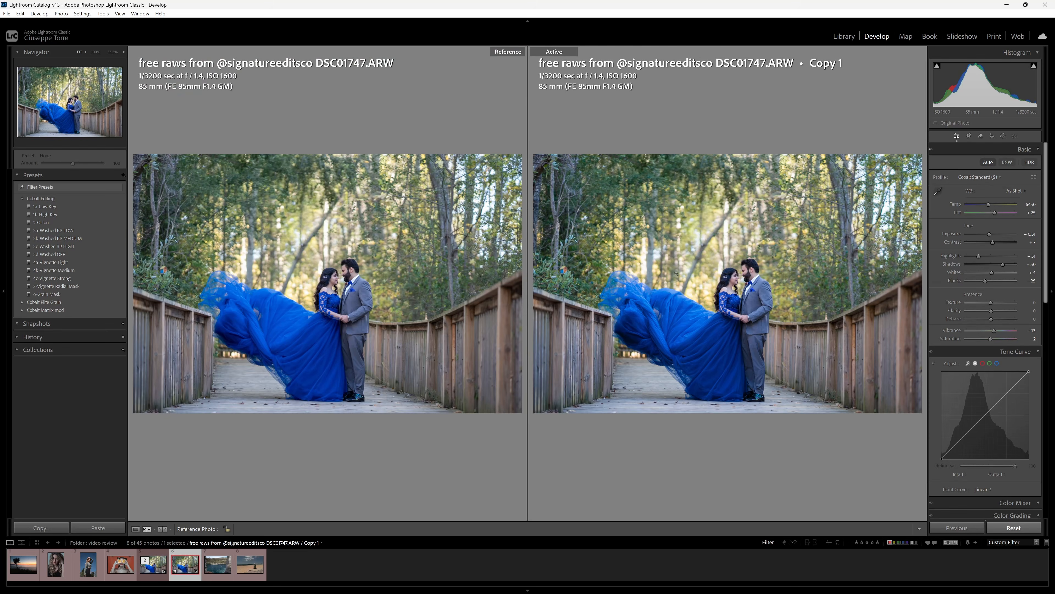
{"action": "left_click", "coordinate": [758, 281]}
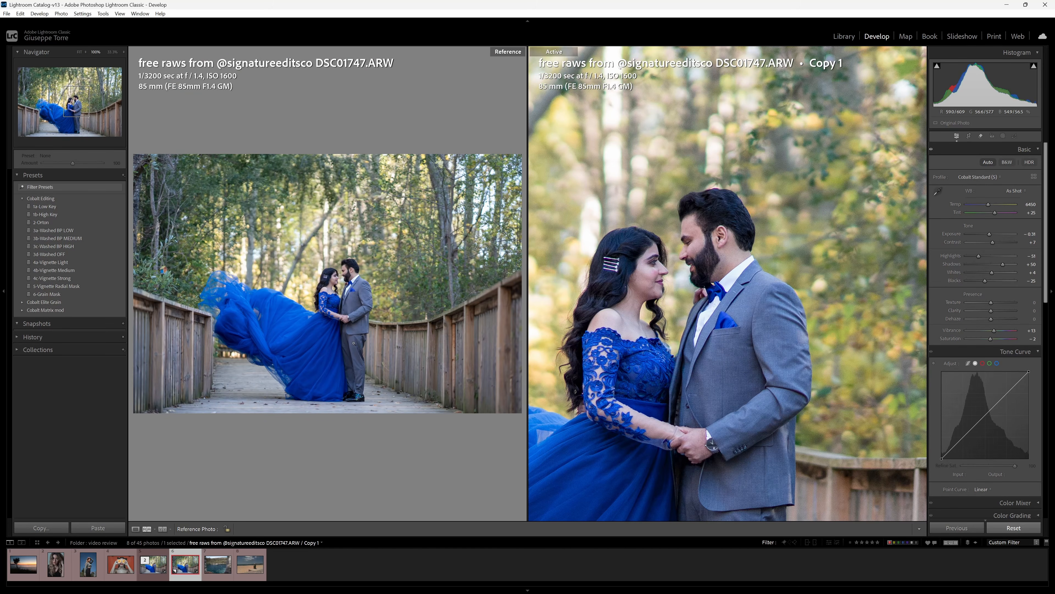
{"action": "left_click", "coordinate": [363, 297]}
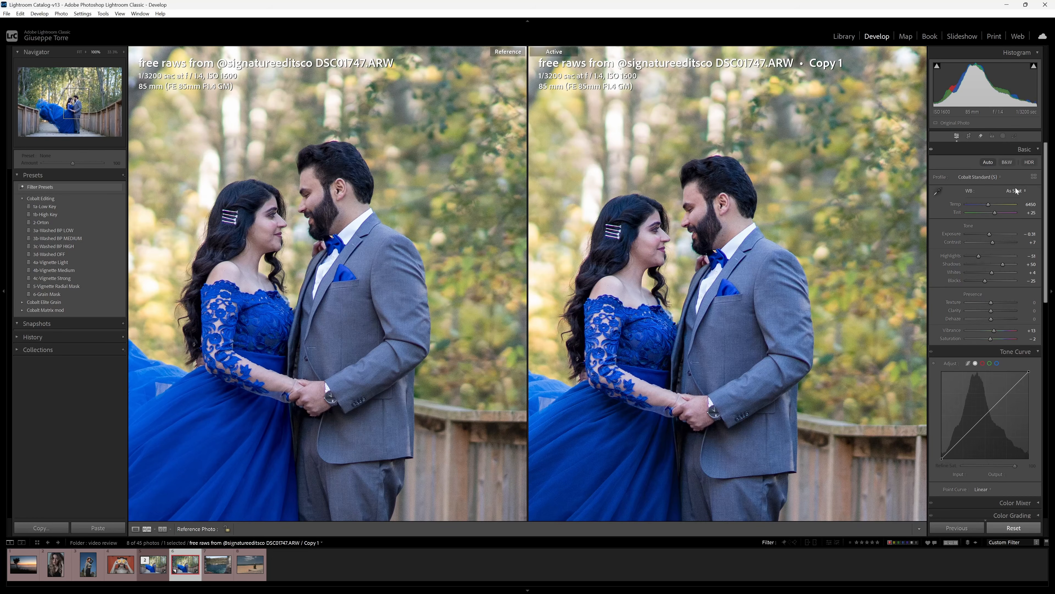
Give the copy Cloudy white balance, briefly comparing it against As Shot.
{"action": "left_click", "coordinate": [1022, 192]}
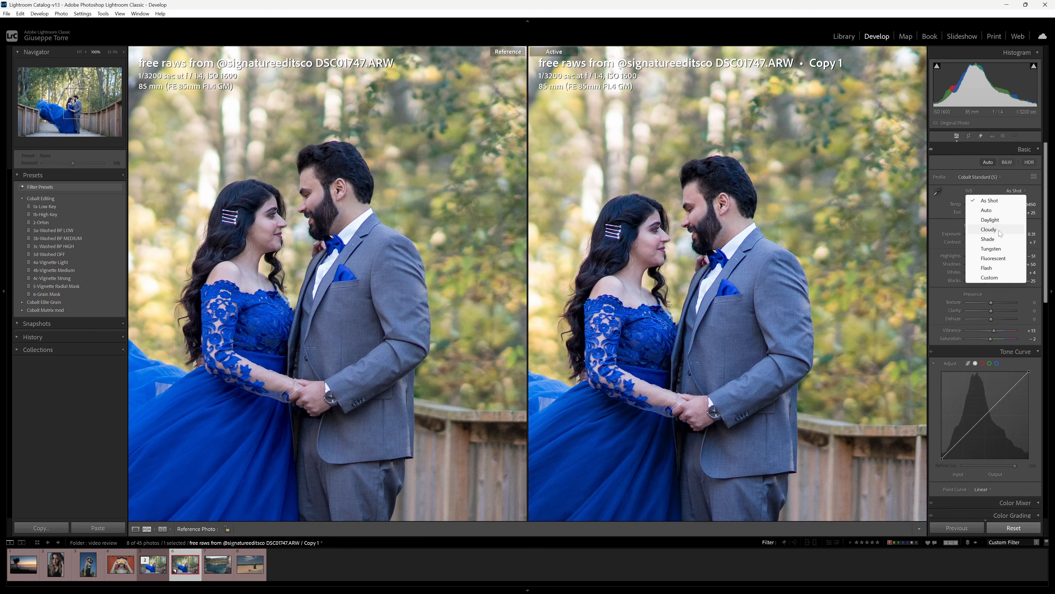
{"action": "left_click", "coordinate": [1005, 230]}
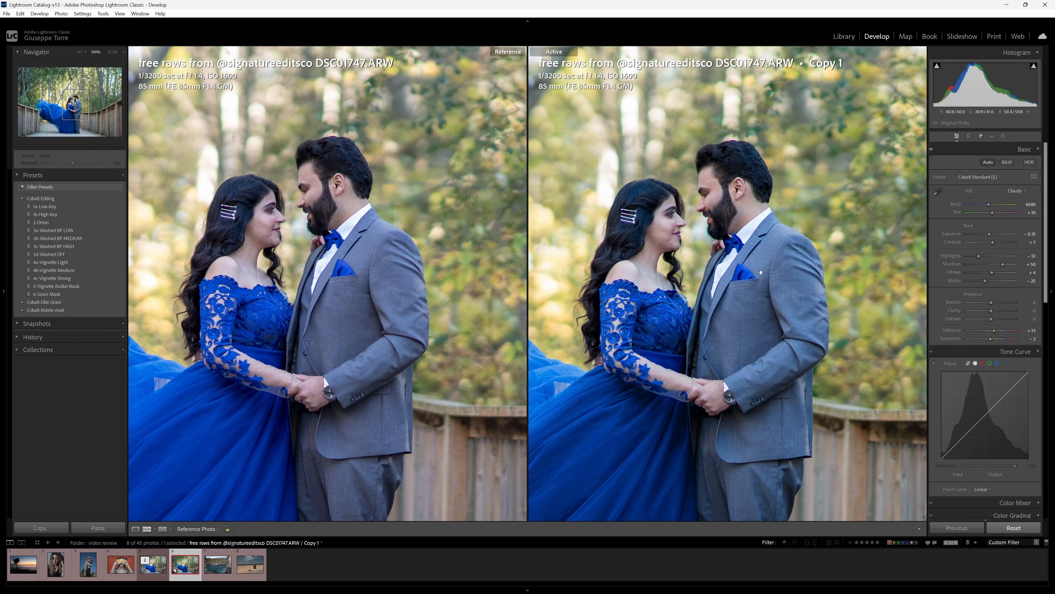
{"action": "left_click_drag", "start_coordinate": [736, 283], "coordinate": [761, 287]}
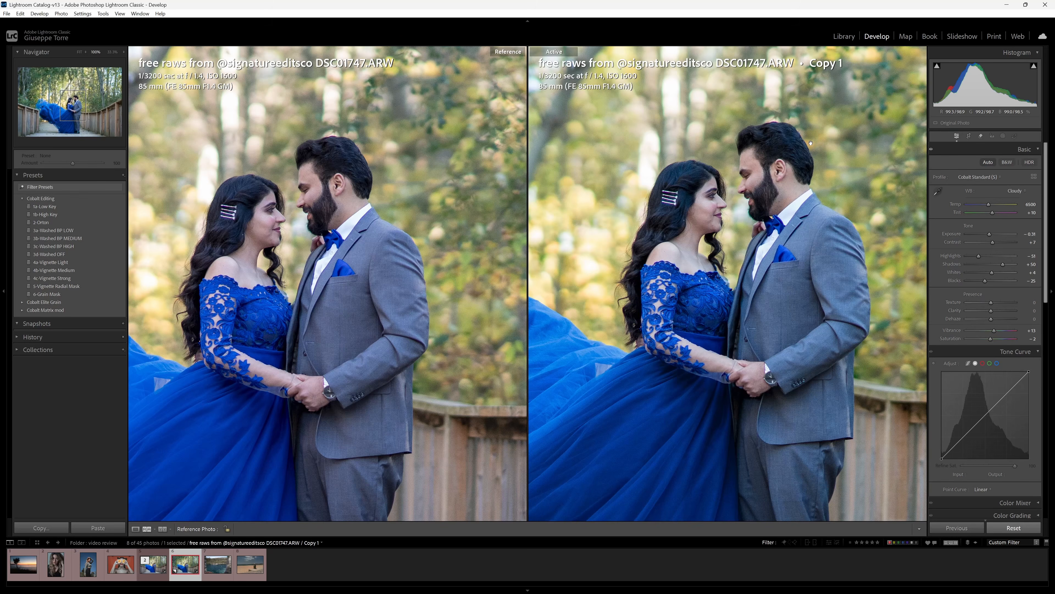
{"action": "left_click", "coordinate": [824, 140]}
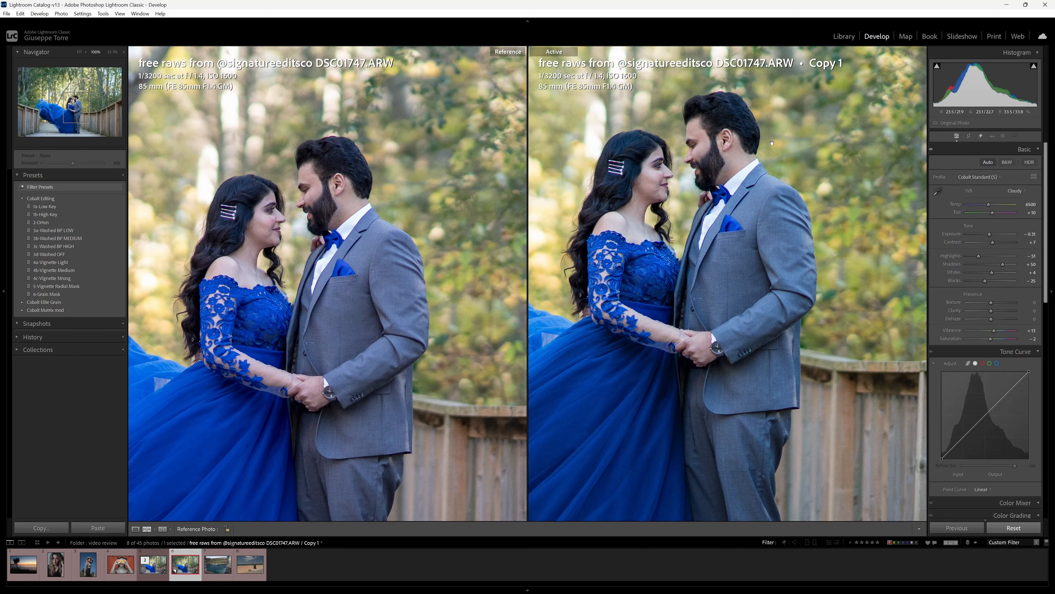
{"action": "left_click", "coordinate": [777, 203]}
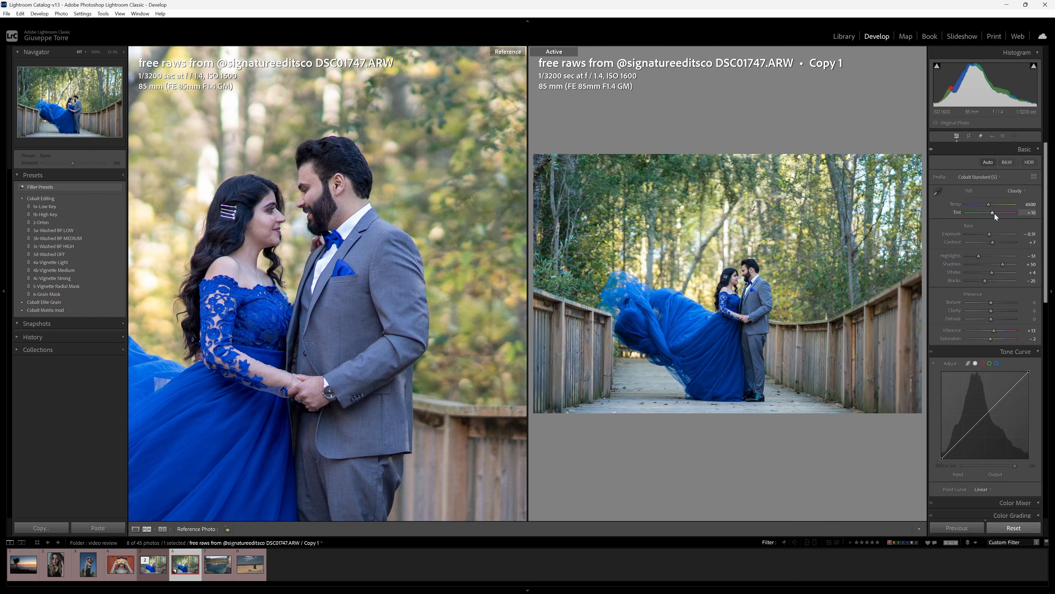
{"action": "left_click", "coordinate": [1016, 191]}
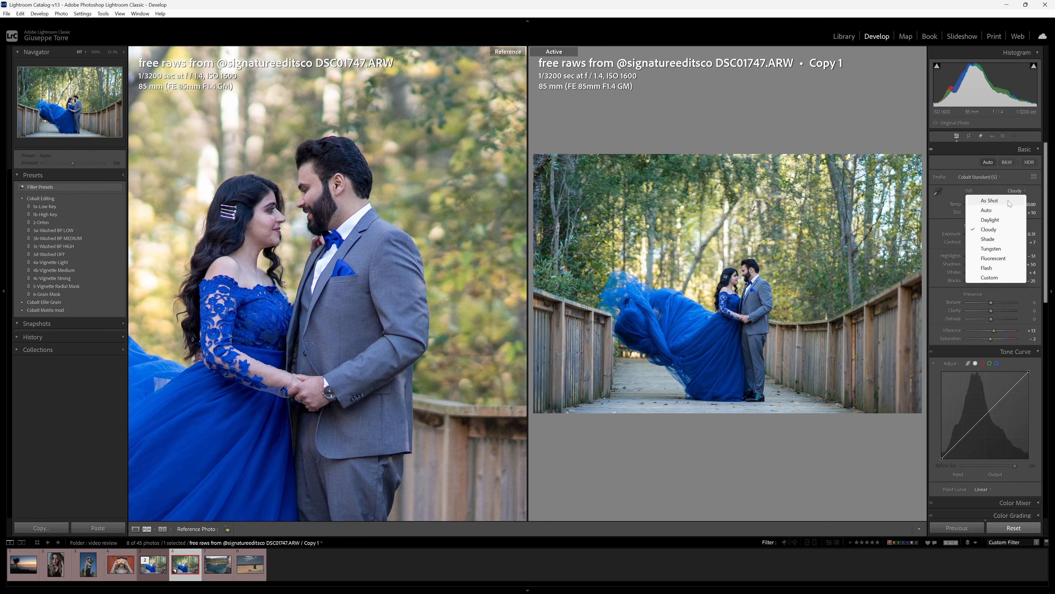
{"action": "left_click", "coordinate": [1008, 200]}
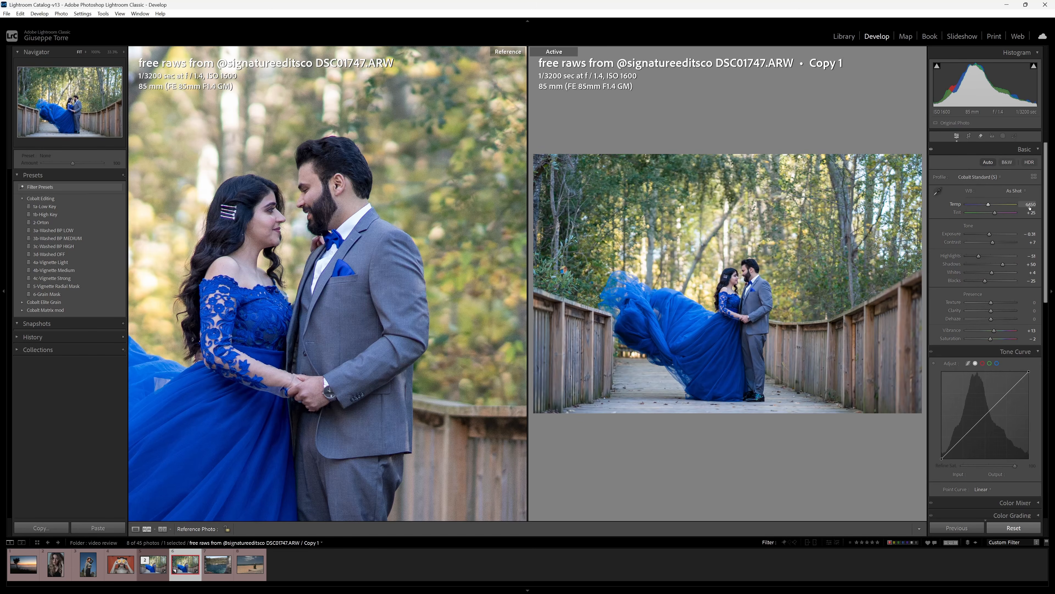
{"action": "left_click", "coordinate": [1019, 194]}
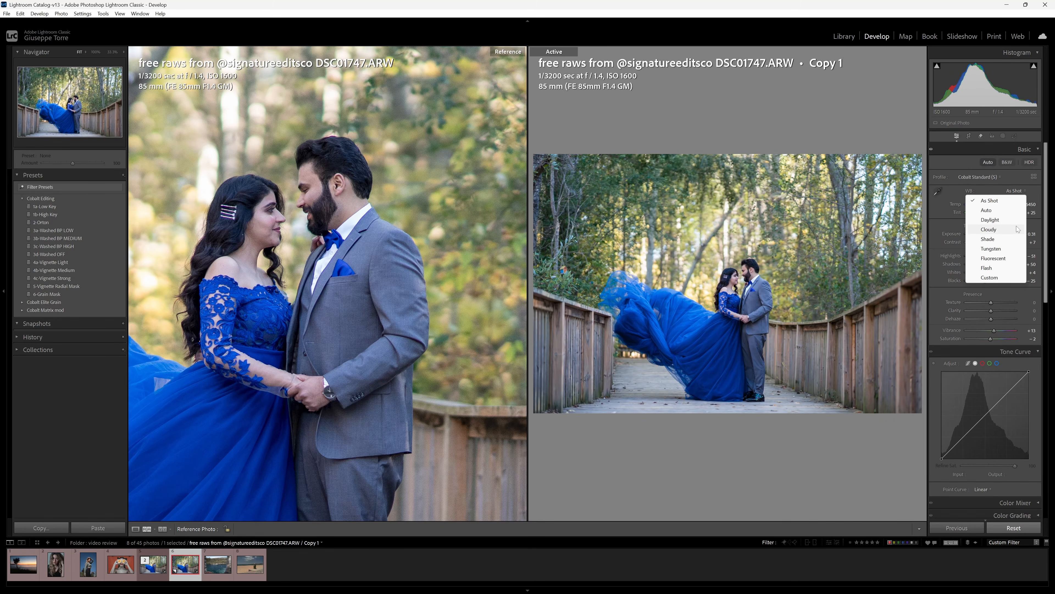
{"action": "left_click", "coordinate": [1017, 229]}
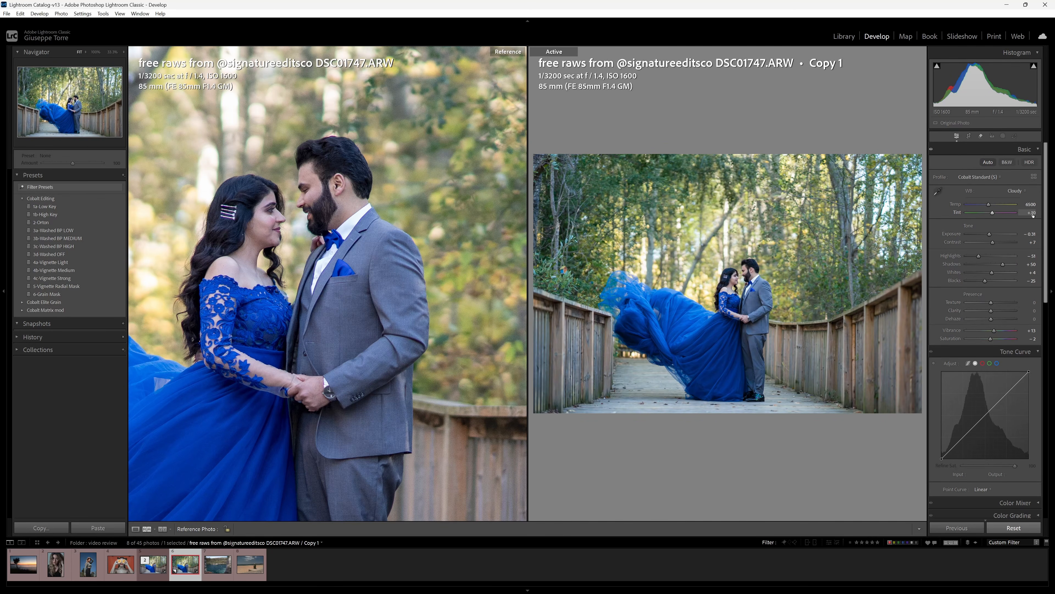
Zoom both photos to 100% on the couple, align the close-ups, then switch to the original.
{"action": "left_click", "coordinate": [417, 305]}
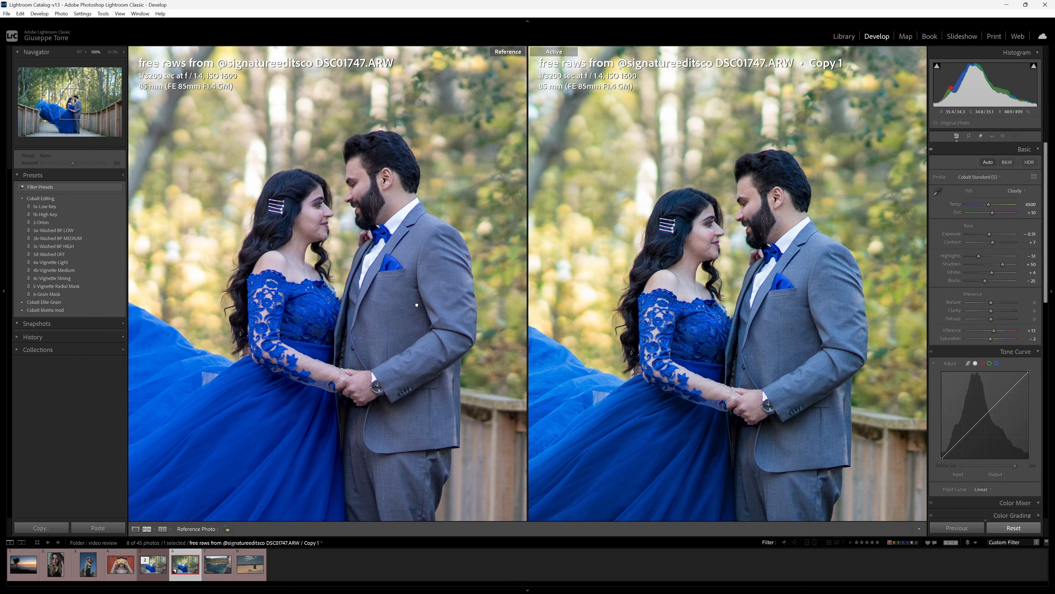
{"action": "left_click_drag", "start_coordinate": [417, 305], "coordinate": [443, 309]}
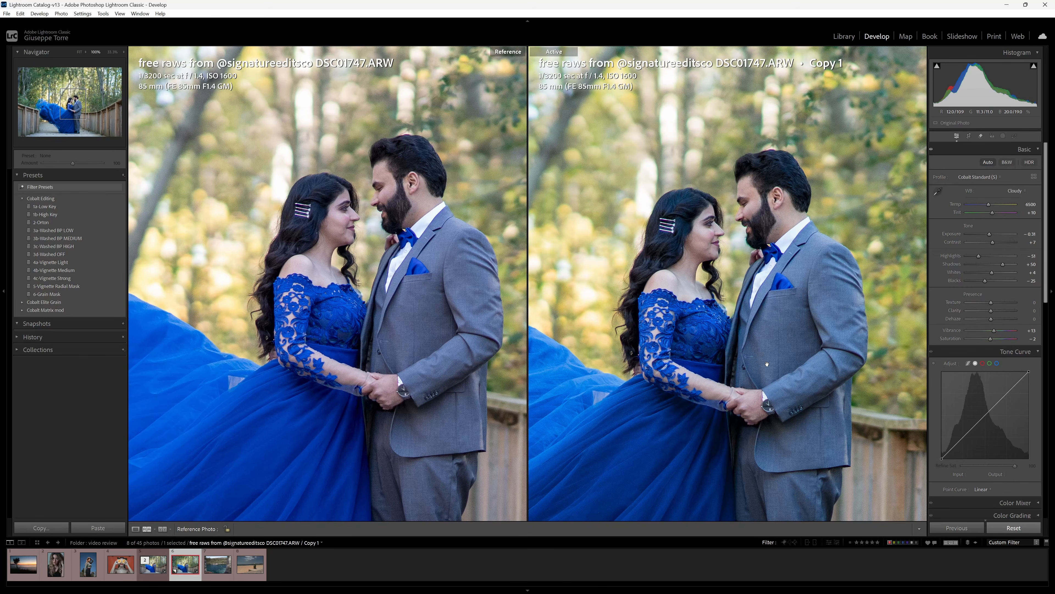
{"action": "left_click_drag", "start_coordinate": [767, 364], "coordinate": [754, 306]}
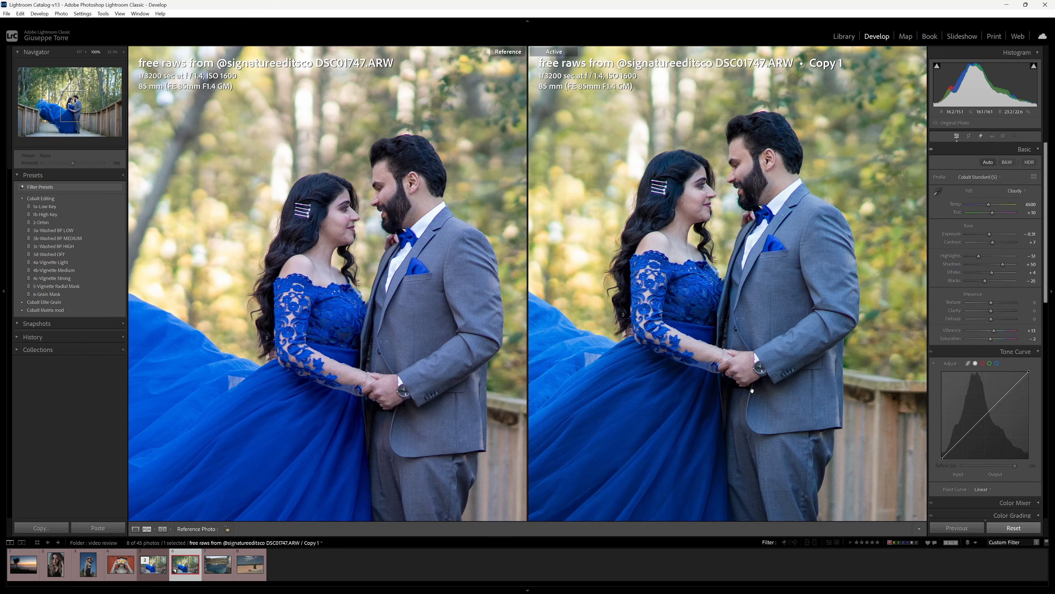
{"action": "left_click_drag", "start_coordinate": [430, 347], "coordinate": [427, 320]}
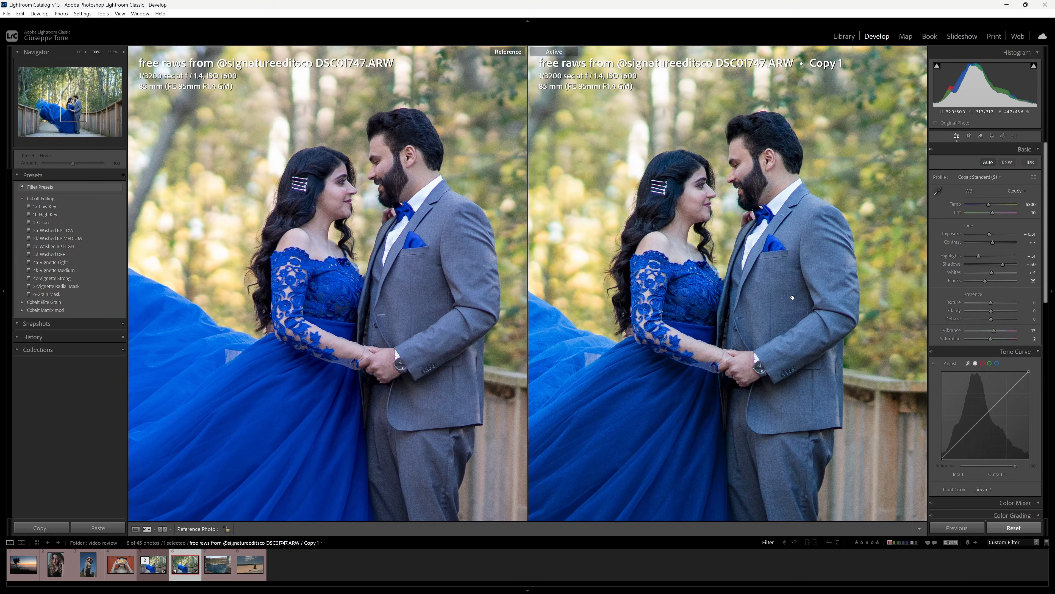
{"action": "key", "text": "Left"}
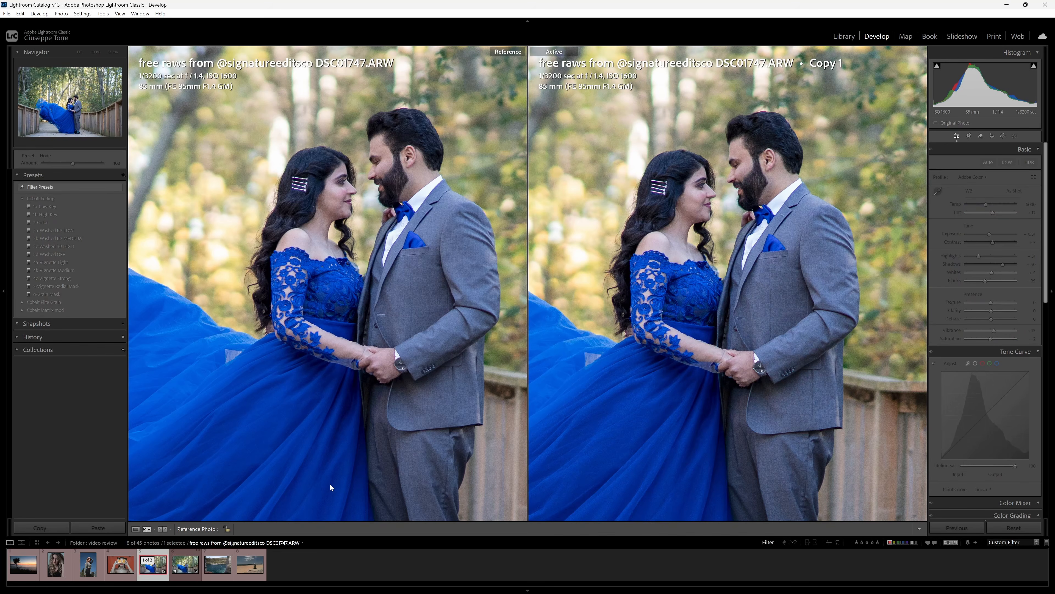
Apply Cloudy white balance to the original couple photo, then return to Copy 1.
{"action": "left_click", "coordinate": [1014, 192]}
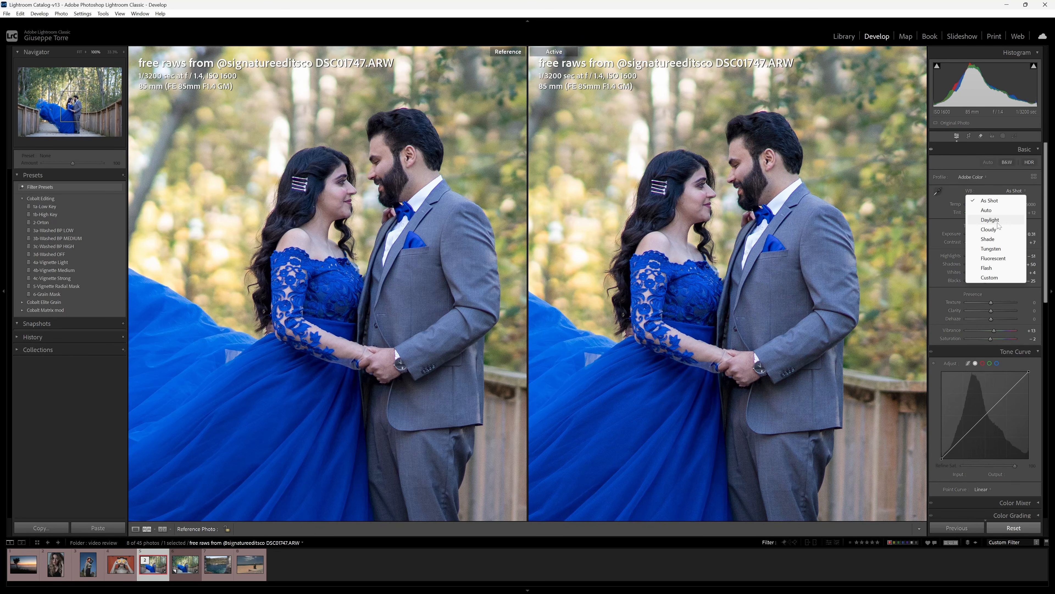
{"action": "left_click", "coordinate": [1014, 230]}
{"action": "key", "text": "Right"}
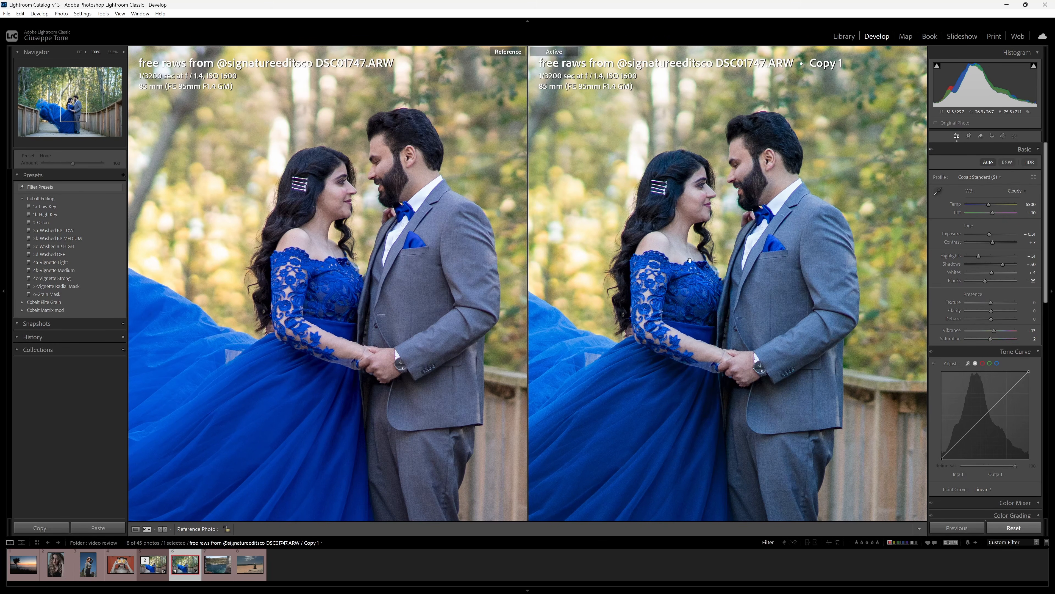
Raise the copy's tint from +10 to +14, reframing the close-ups on the couple.
{"action": "left_click_drag", "start_coordinate": [690, 261], "coordinate": [653, 243]}
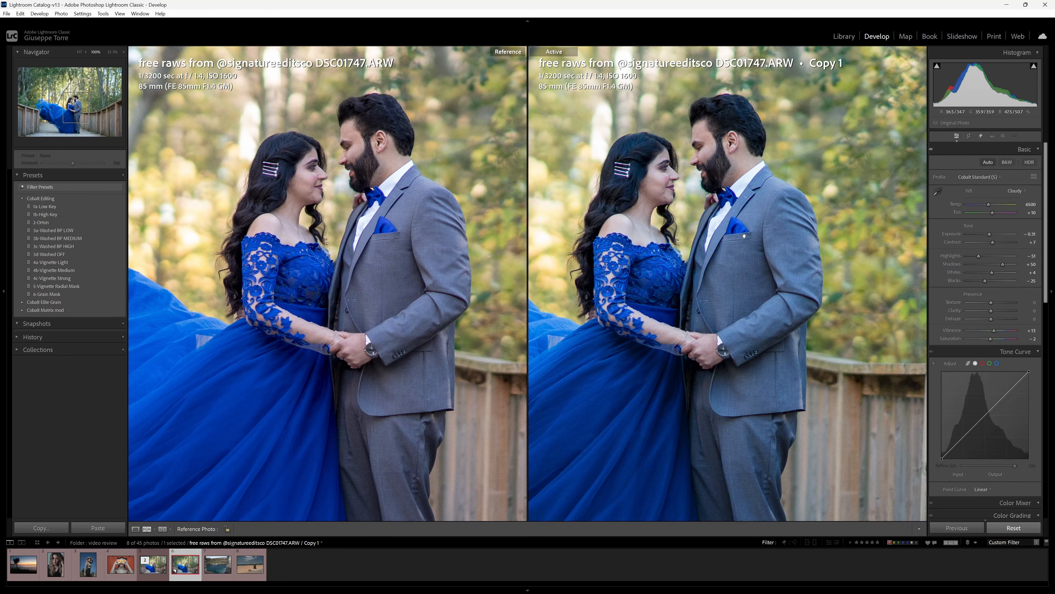
{"action": "left_click_drag", "start_coordinate": [993, 213], "coordinate": [993, 213]}
{"action": "left_click_drag", "start_coordinate": [994, 212], "coordinate": [993, 212]}
{"action": "left_click_drag", "start_coordinate": [723, 155], "coordinate": [768, 131]}
Zoom both photos to 100% on the fence, pan across the rail and blue dress, then fit back.
{"action": "left_click", "coordinate": [710, 244]}
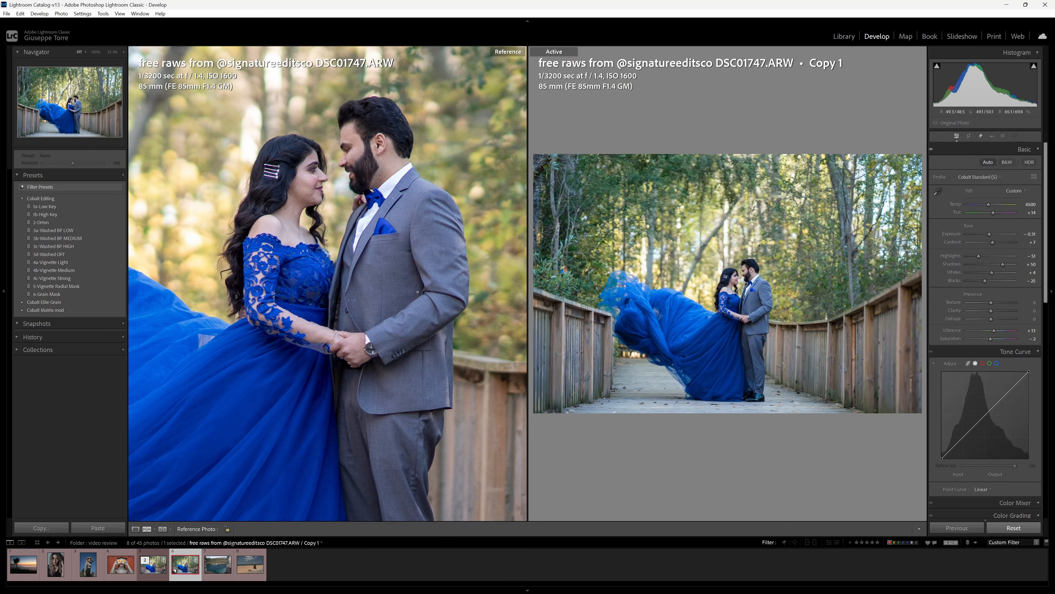
{"action": "left_click", "coordinate": [445, 293]}
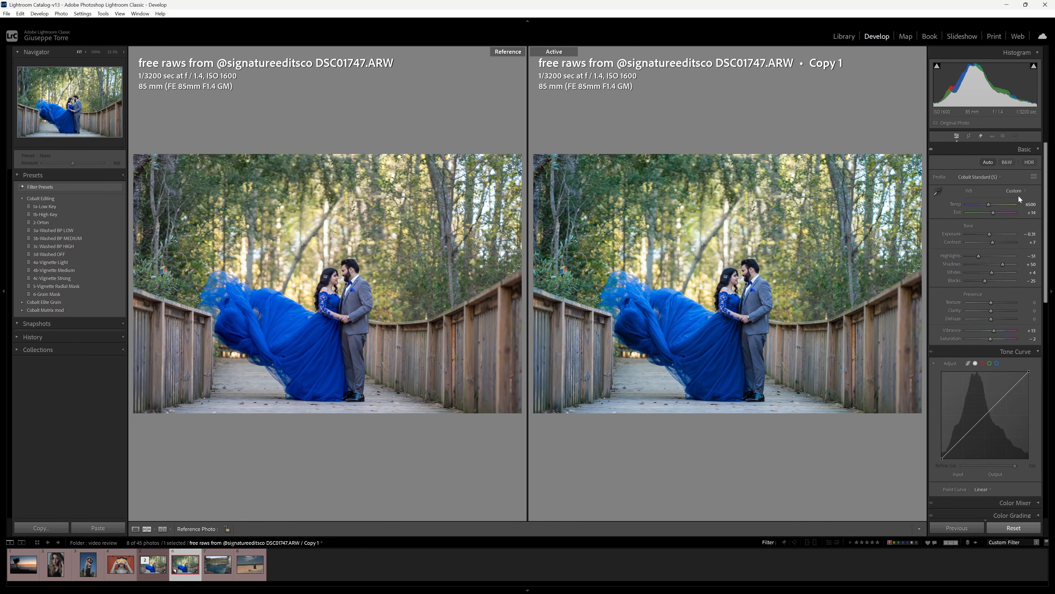
{"action": "left_click", "coordinate": [879, 344]}
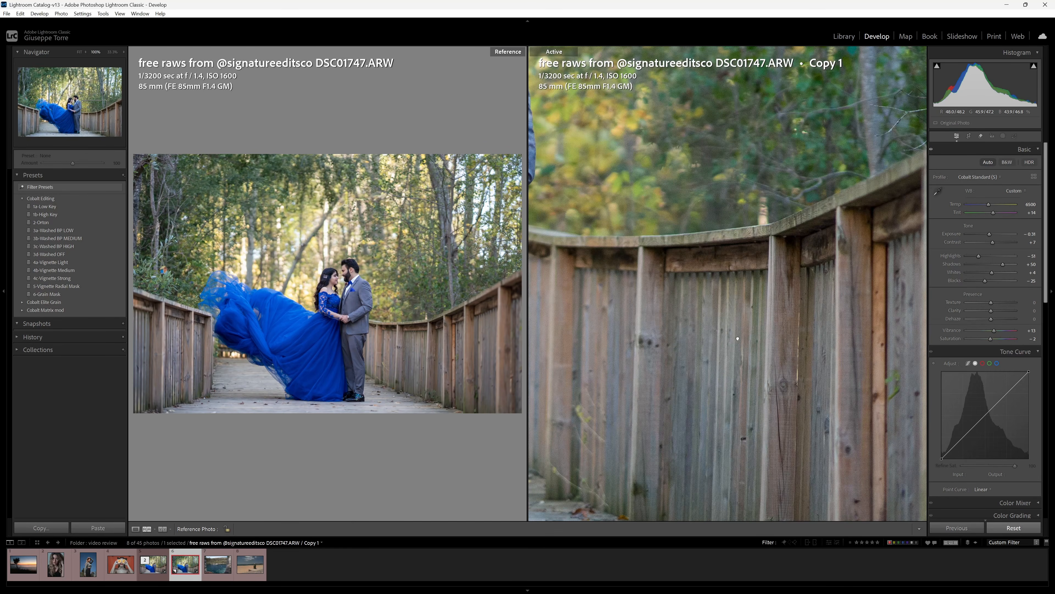
{"action": "left_click", "coordinate": [432, 353]}
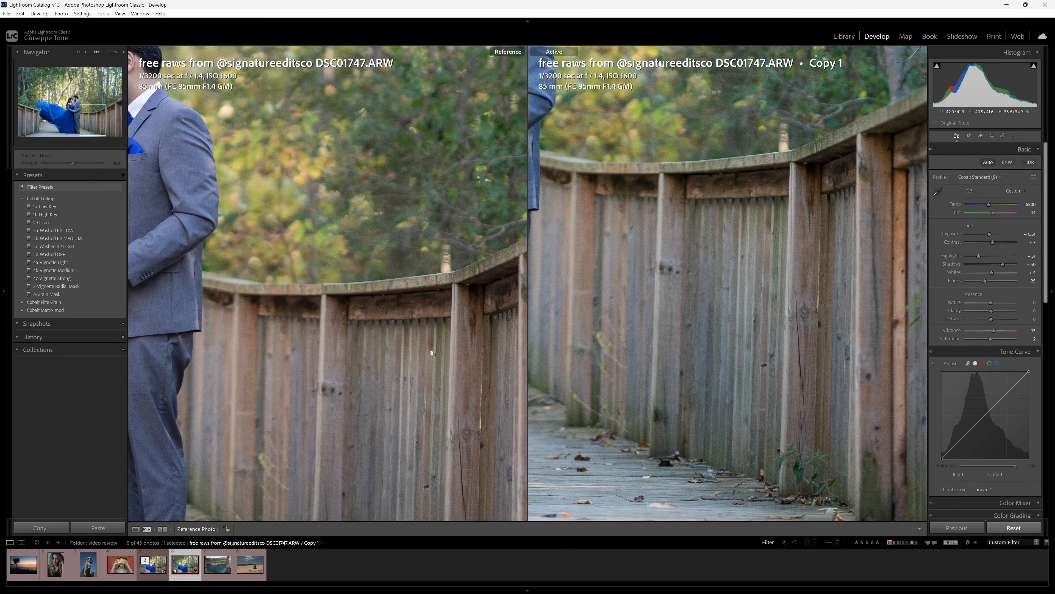
{"action": "left_click_drag", "start_coordinate": [432, 353], "coordinate": [467, 287]}
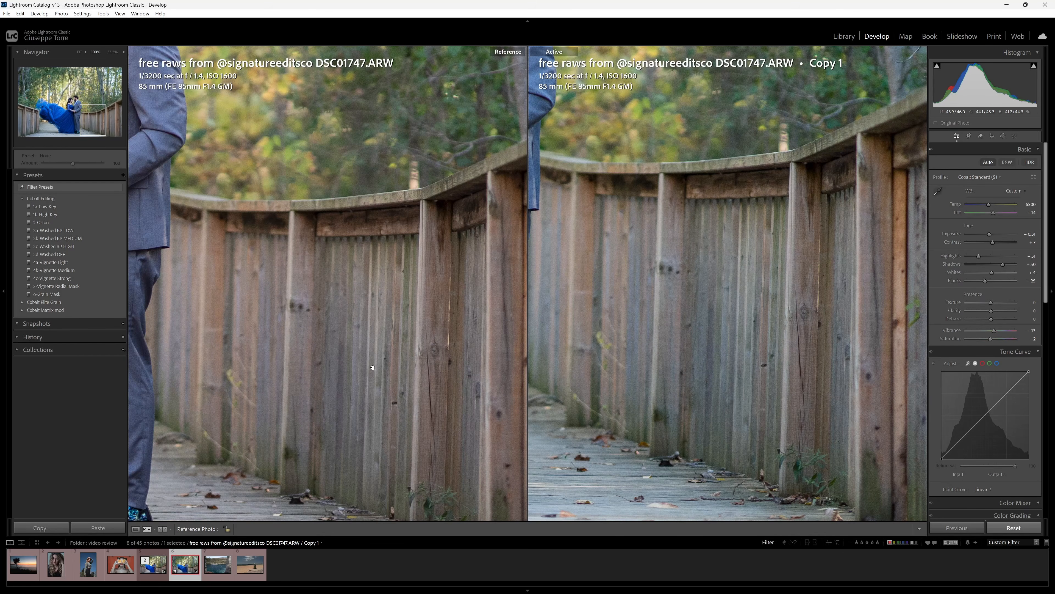
{"action": "left_click_drag", "start_coordinate": [373, 367], "coordinate": [530, 337]}
{"action": "left_click_drag", "start_coordinate": [266, 316], "coordinate": [230, 301]}
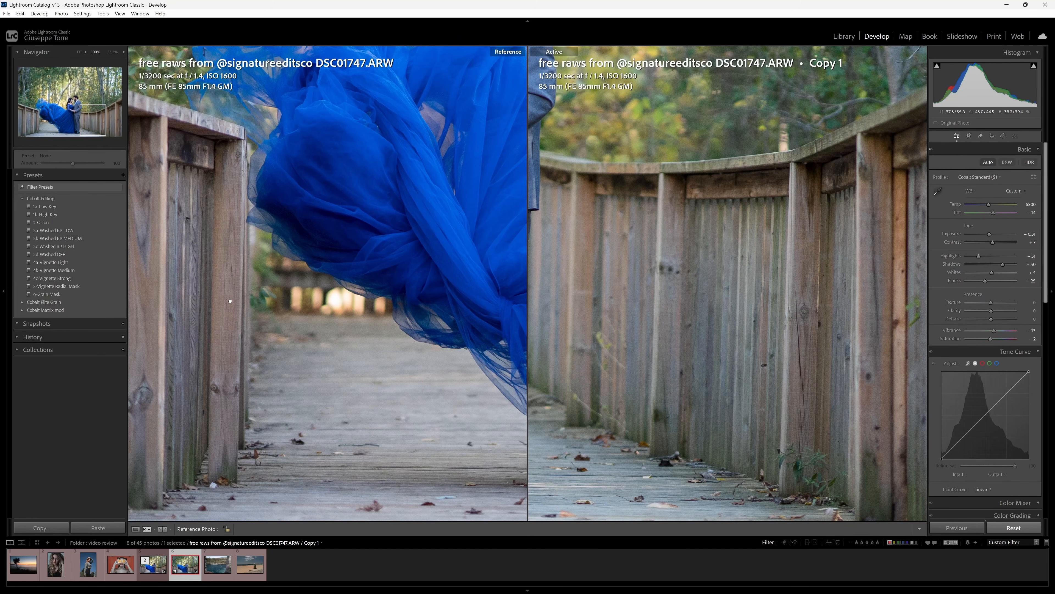
{"action": "left_click", "coordinate": [740, 382]}
{"action": "left_click", "coordinate": [456, 326]}
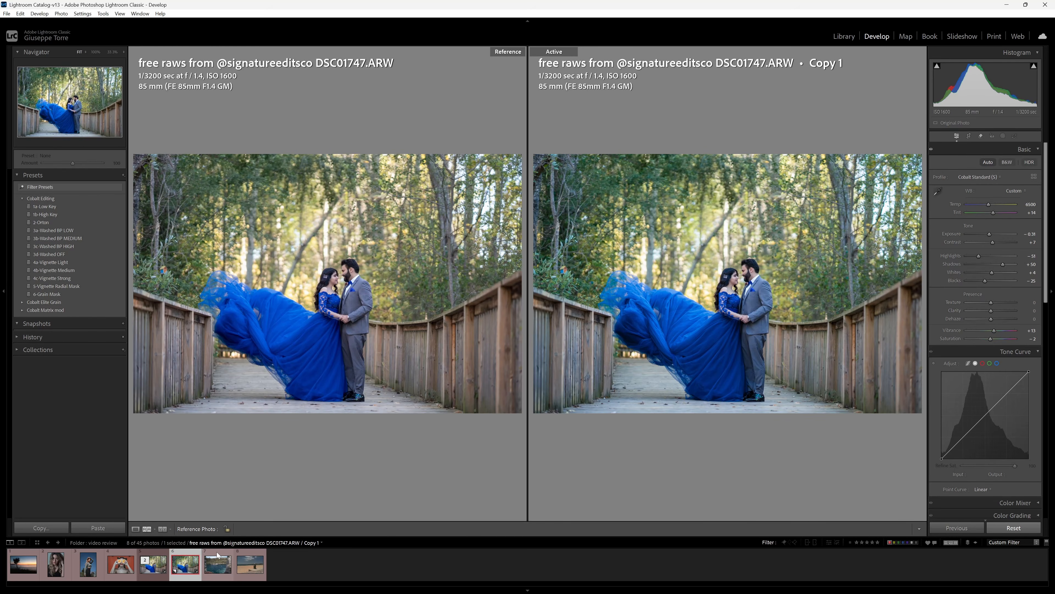
Remove both couple photos from the filmstrip and auto-tone _ULY8724.ARW (Exposure +0.52).
{"action": "left_click", "coordinate": [163, 575], "text": "ctrl"}
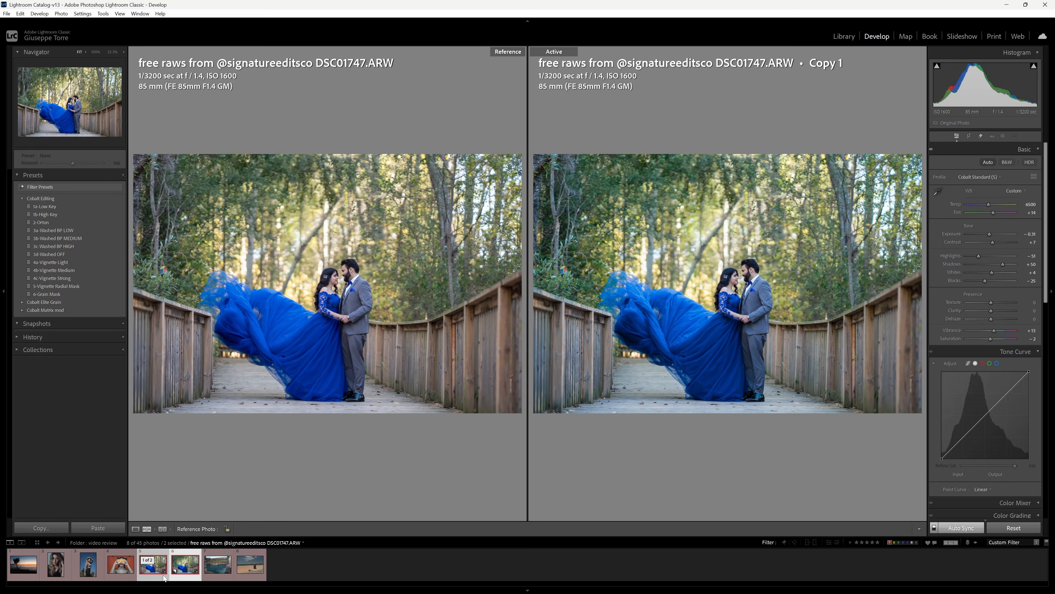
{"action": "key", "text": "x"}
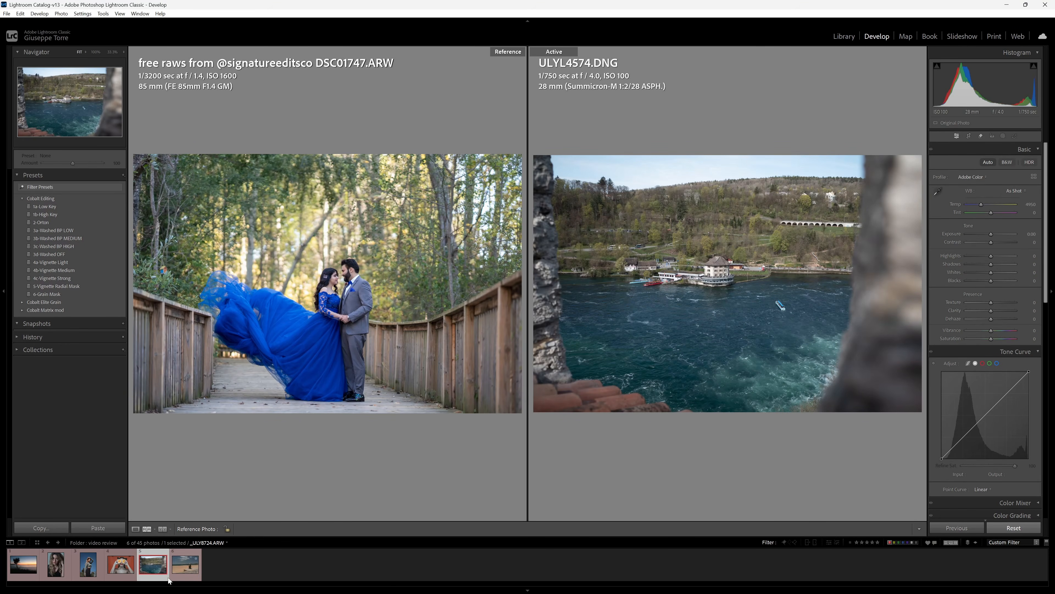
{"action": "left_click", "coordinate": [178, 575]}
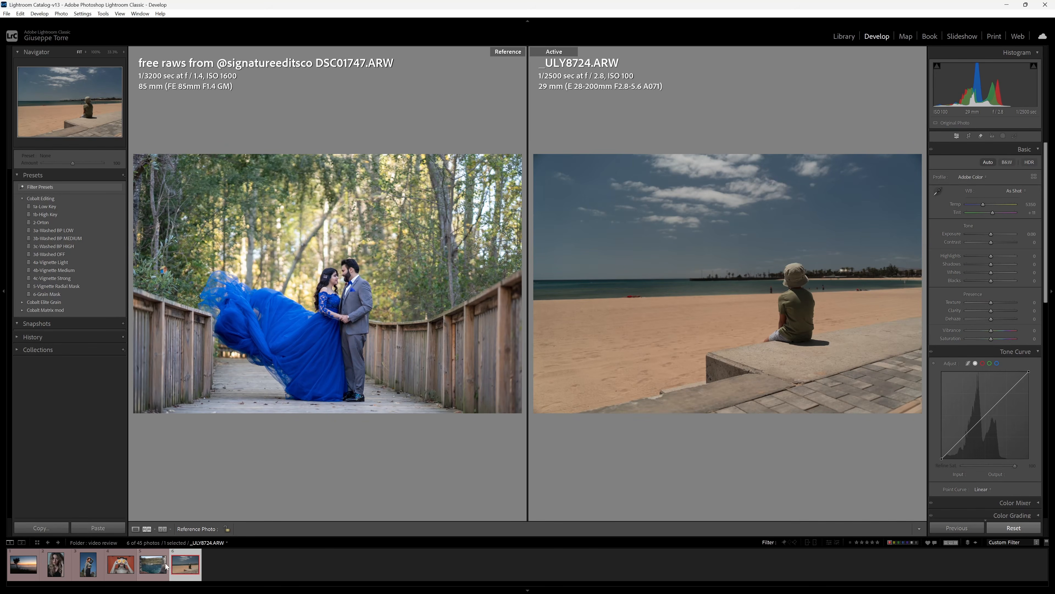
{"action": "left_click", "coordinate": [988, 162]}
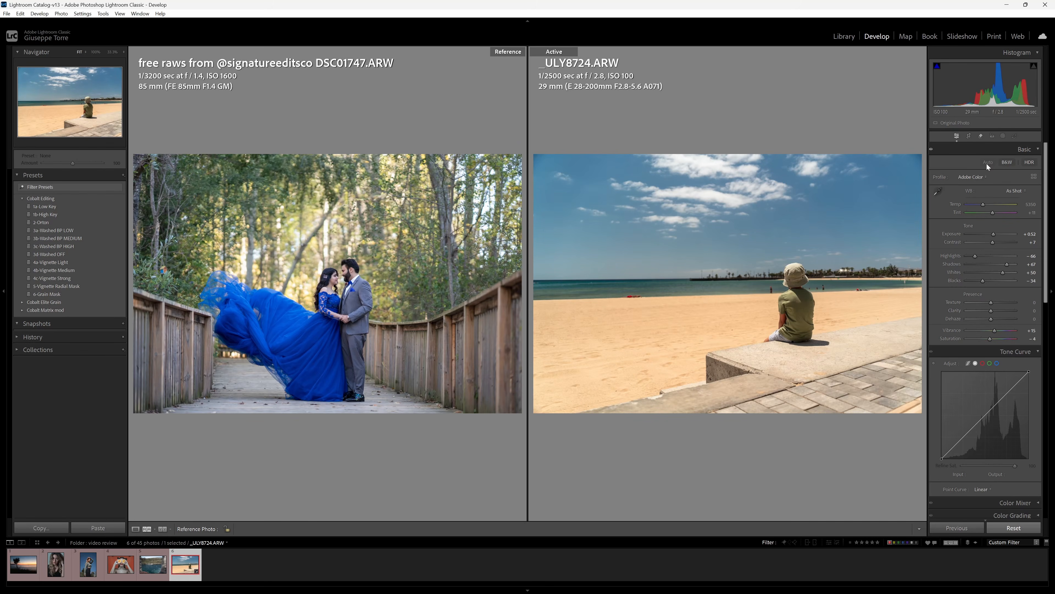
Create virtual copy _ULY8724.ARW Copy 1, then select the original beach photo.
{"action": "right_click", "coordinate": [188, 557]}
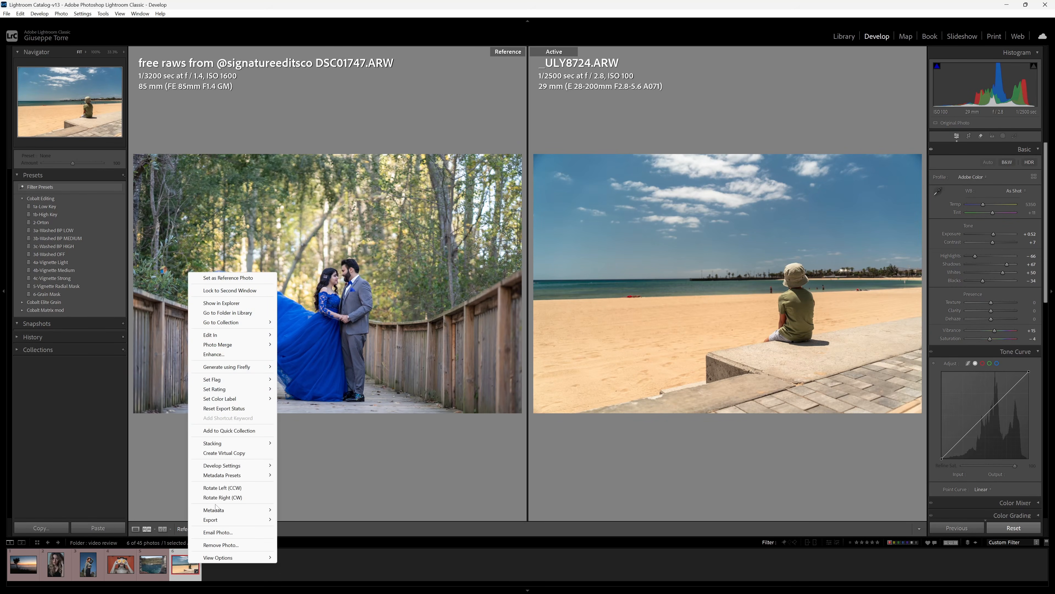
{"action": "left_click", "coordinate": [234, 453]}
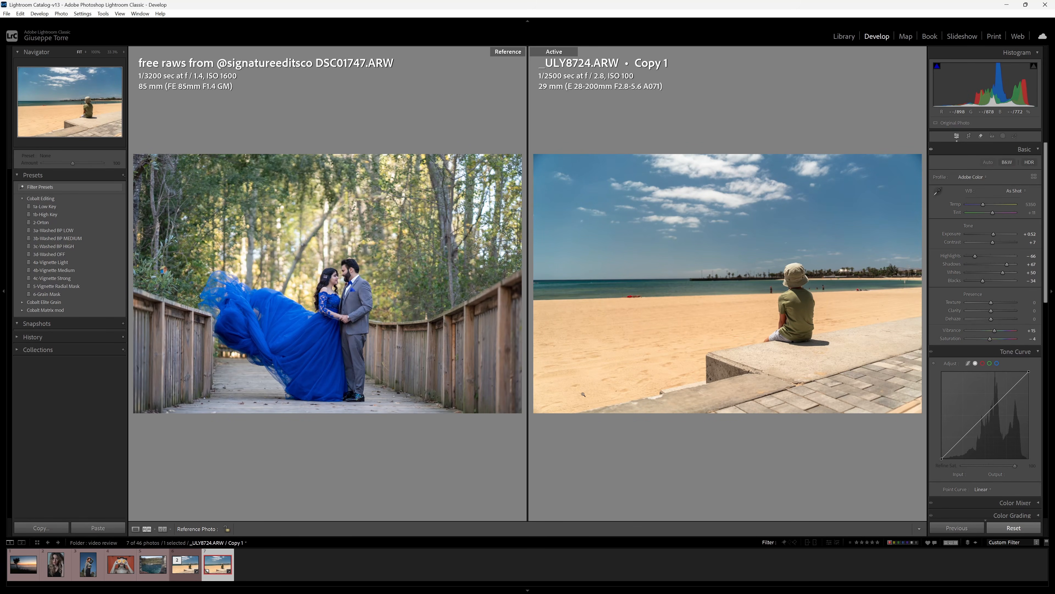
{"action": "left_click", "coordinate": [190, 571]}
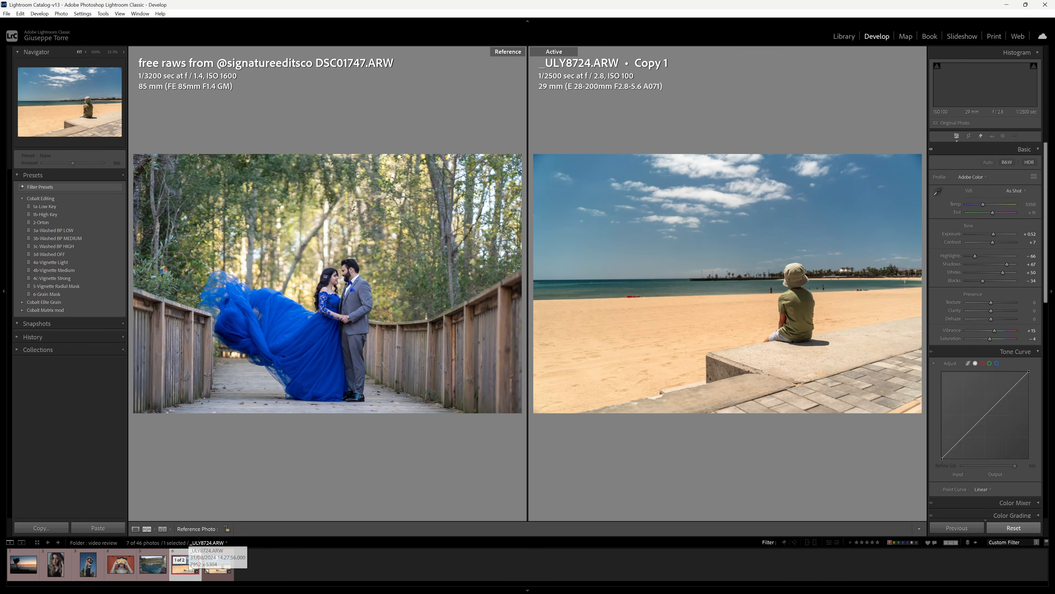
Set the original _ULY8724.ARW beach photo as the reference beside its virtual Copy 1.
{"action": "left_click_drag", "start_coordinate": [190, 571], "coordinate": [259, 406]}
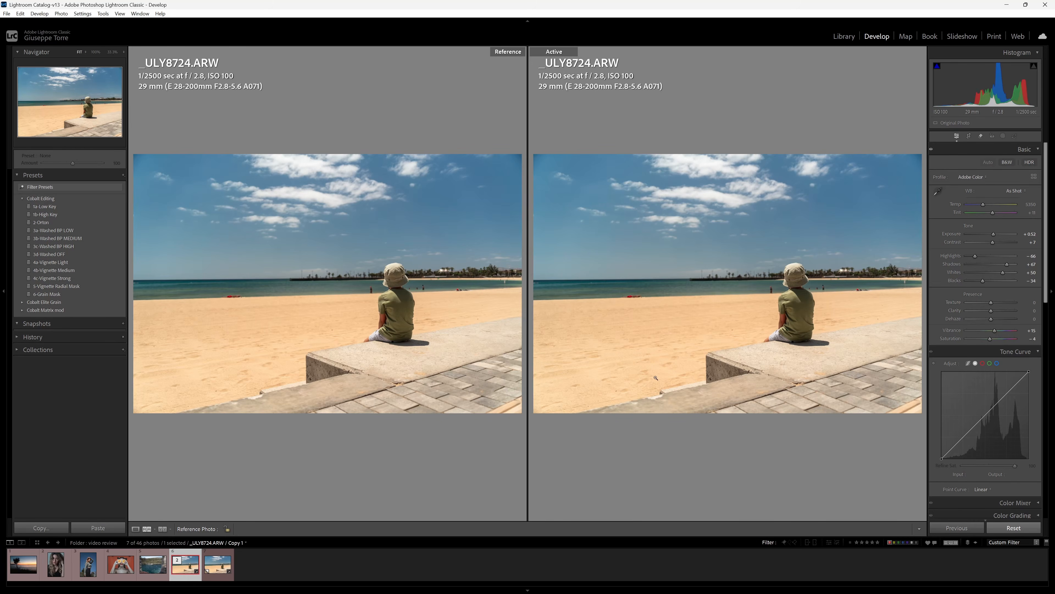
Make the beach Copy 1 active and give it the Cobalt Standard (S) profile.
{"action": "mouse_move", "coordinate": [219, 579]}
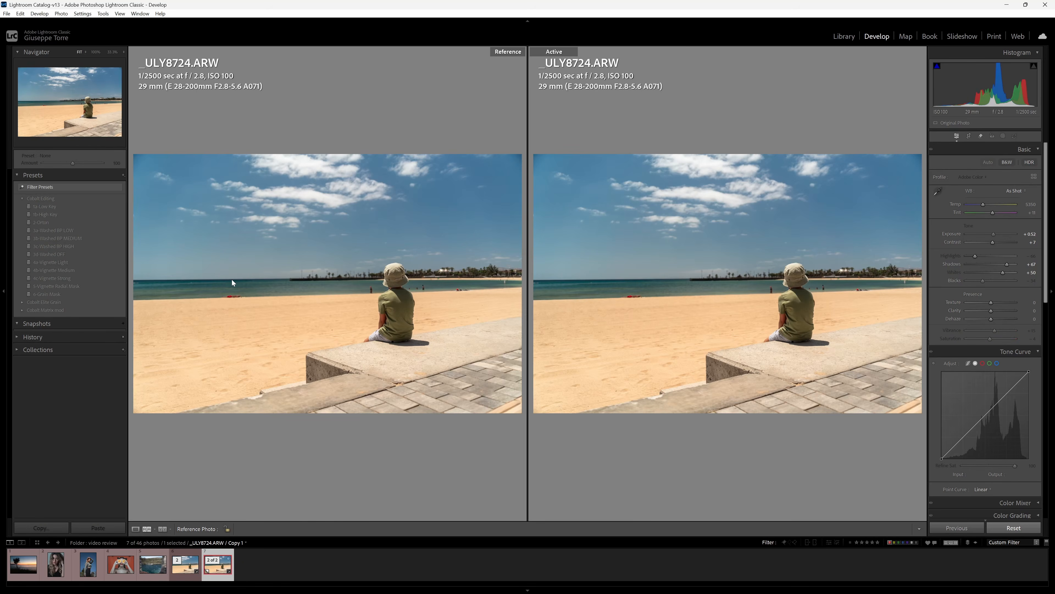
{"action": "left_click", "coordinate": [218, 564]}
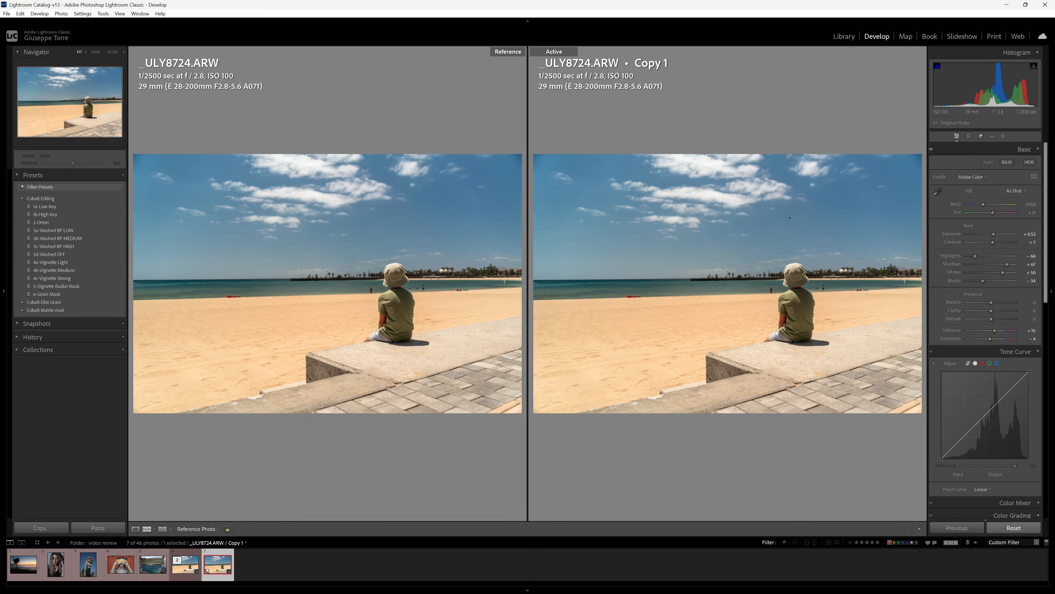
{"action": "left_click", "coordinate": [971, 177]}
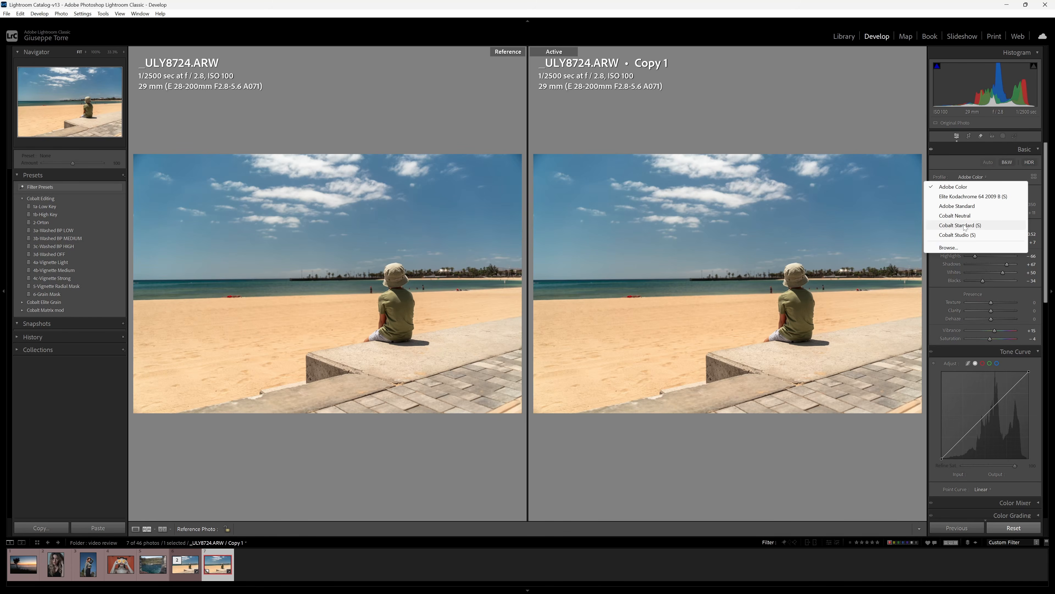
{"action": "left_click", "coordinate": [963, 150]}
{"action": "left_click", "coordinate": [962, 150]}
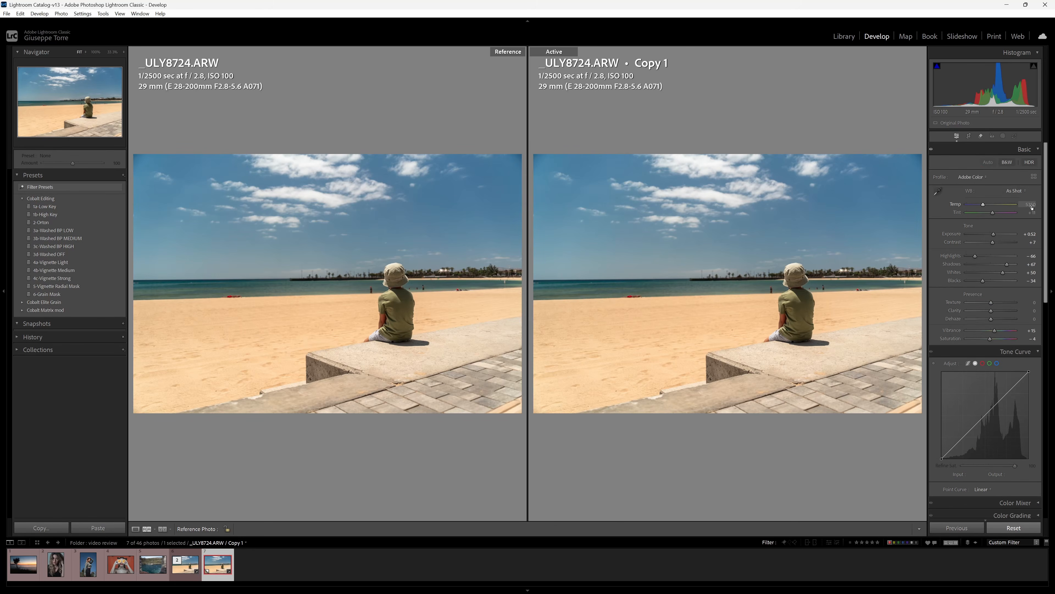
{"action": "left_click", "coordinate": [979, 177]}
{"action": "left_click", "coordinate": [987, 225]}
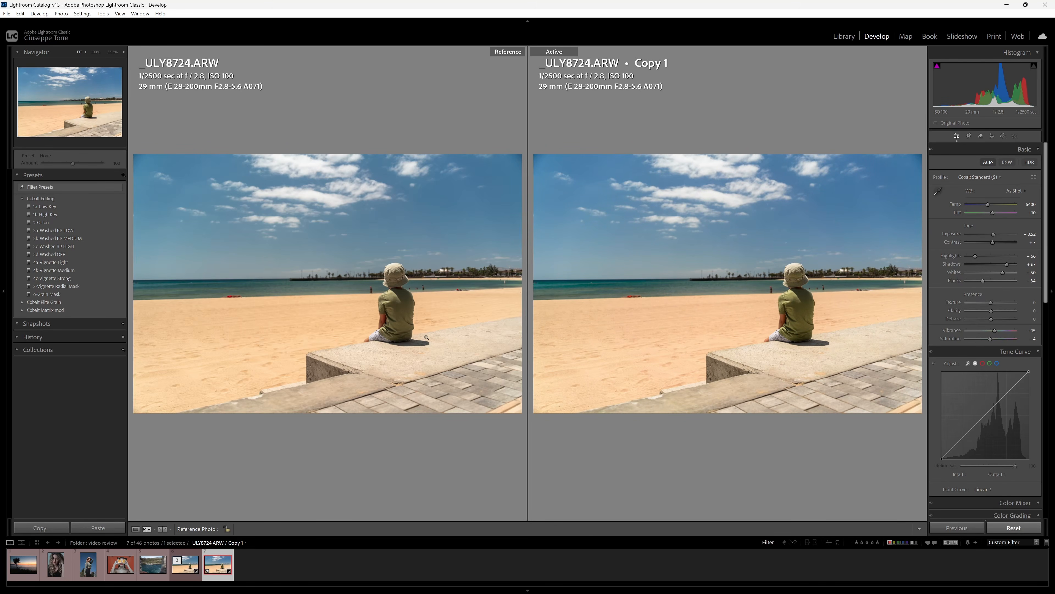
Compare original and copy at full size on the boy and the sky, then fit both.
{"action": "left_click", "coordinate": [368, 259]}
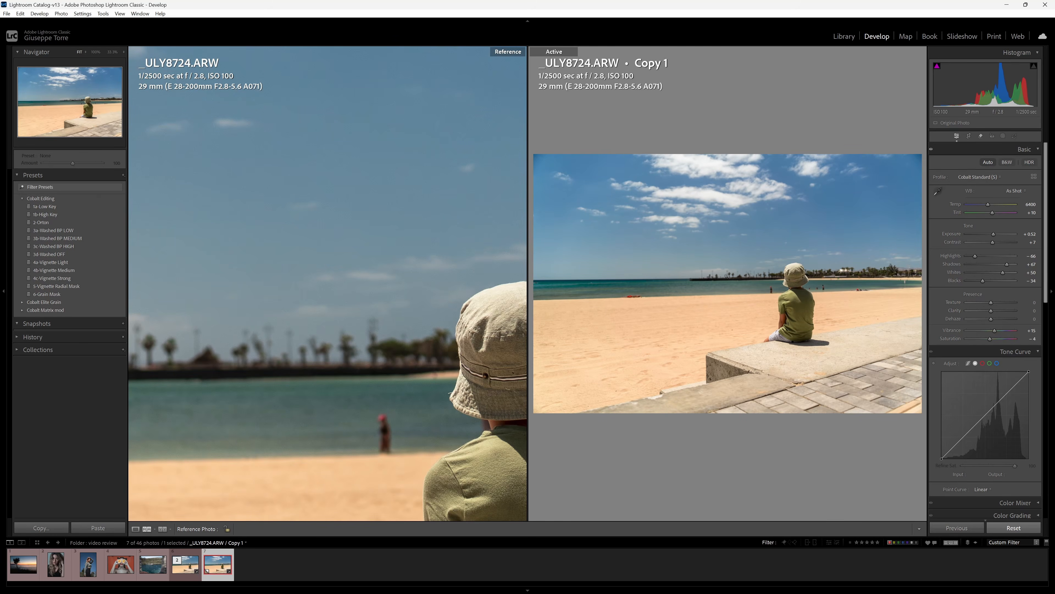
{"action": "left_click", "coordinate": [763, 276]}
{"action": "left_click_drag", "start_coordinate": [764, 276], "coordinate": [610, 333]}
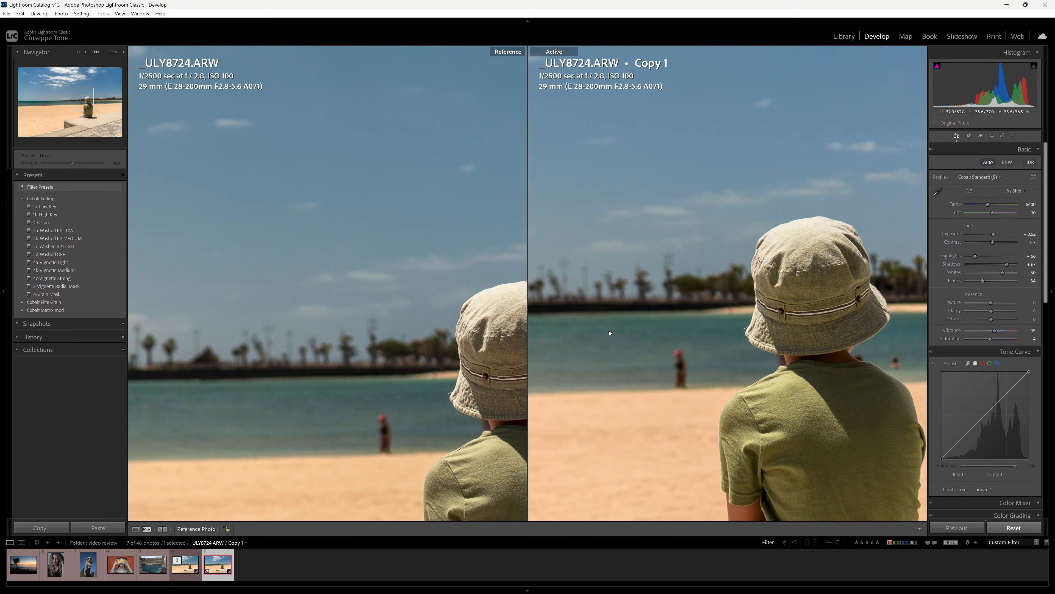
{"action": "left_click_drag", "start_coordinate": [524, 482], "coordinate": [485, 416]}
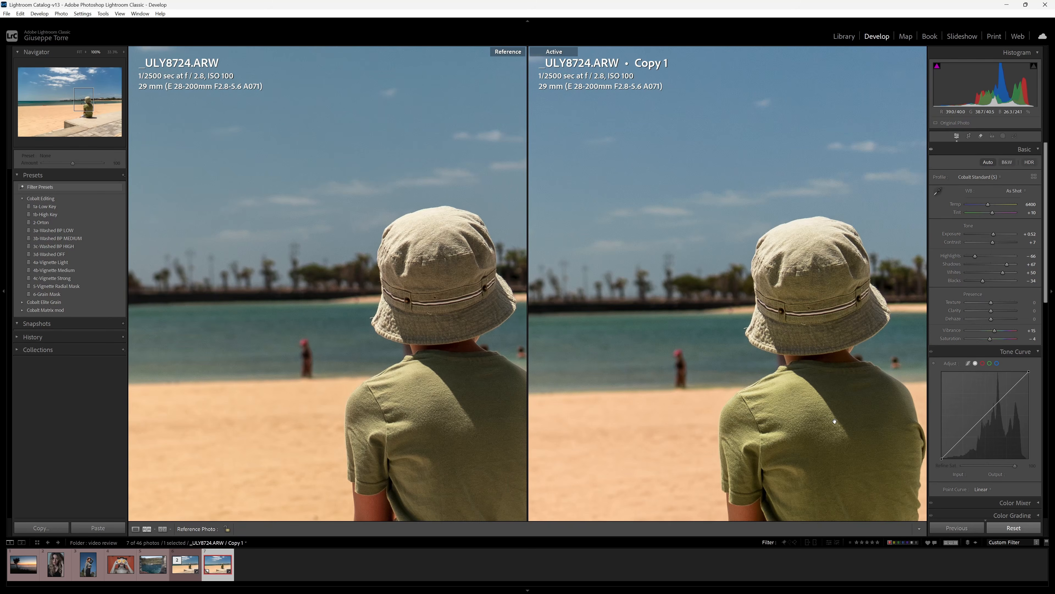
{"action": "left_click_drag", "start_coordinate": [409, 392], "coordinate": [389, 394]}
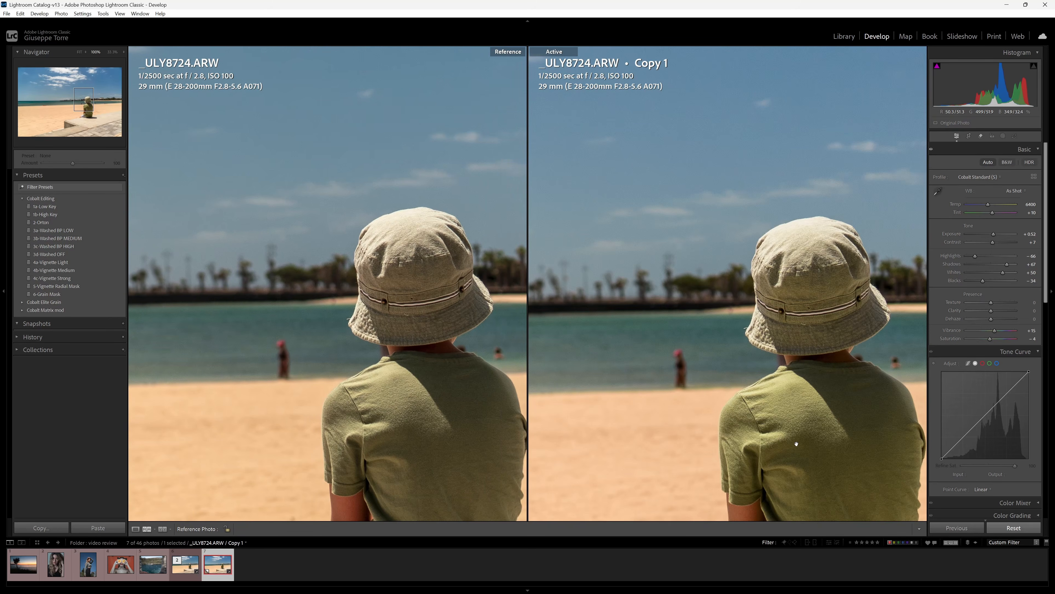
{"action": "scroll", "coordinate": [360, 314], "scroll_direction": "up", "scroll_amount": 10}
{"action": "left_click_drag", "start_coordinate": [684, 229], "coordinate": [748, 406]}
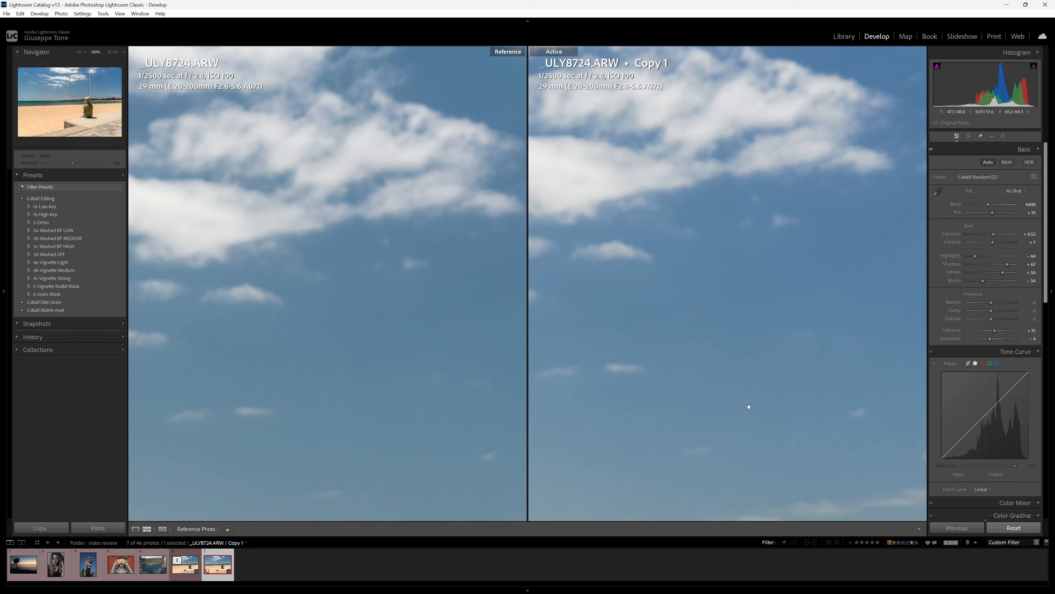
{"action": "left_click_drag", "start_coordinate": [356, 343], "coordinate": [363, 338]}
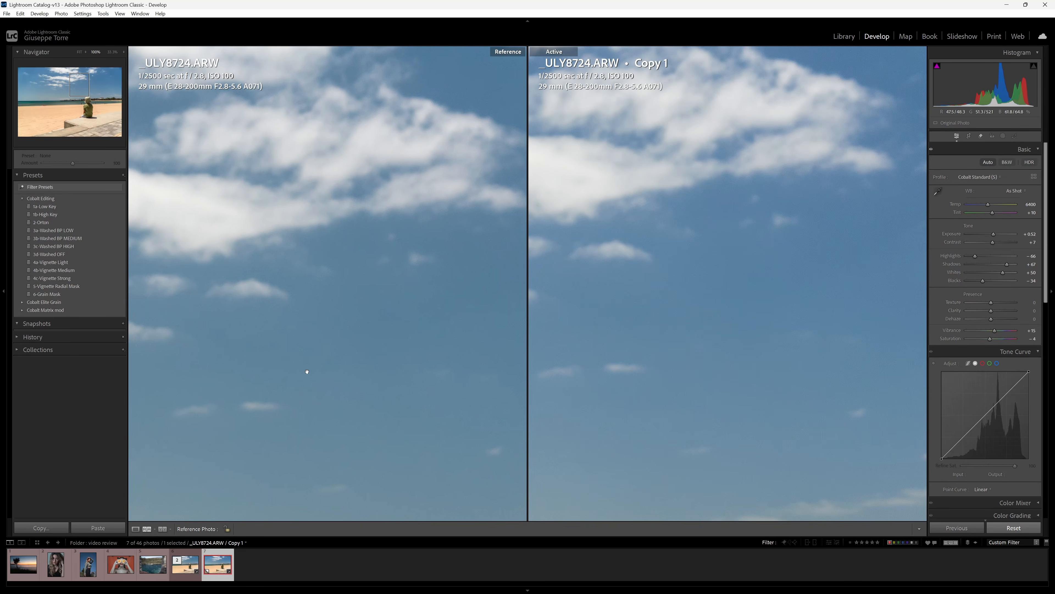
{"action": "left_click_drag", "start_coordinate": [307, 372], "coordinate": [385, 288]}
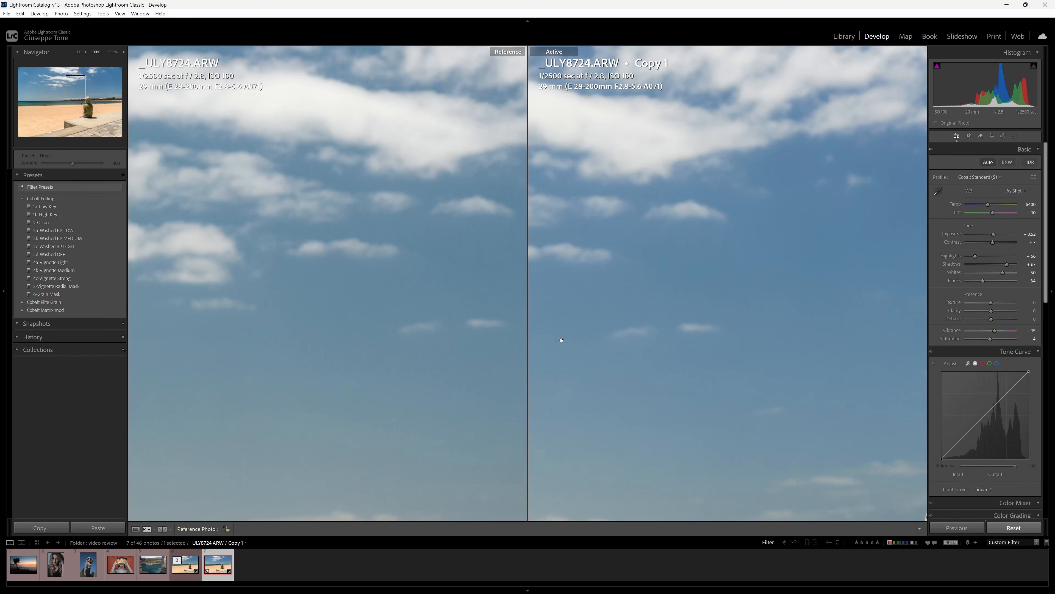
{"action": "left_click", "coordinate": [415, 378]}
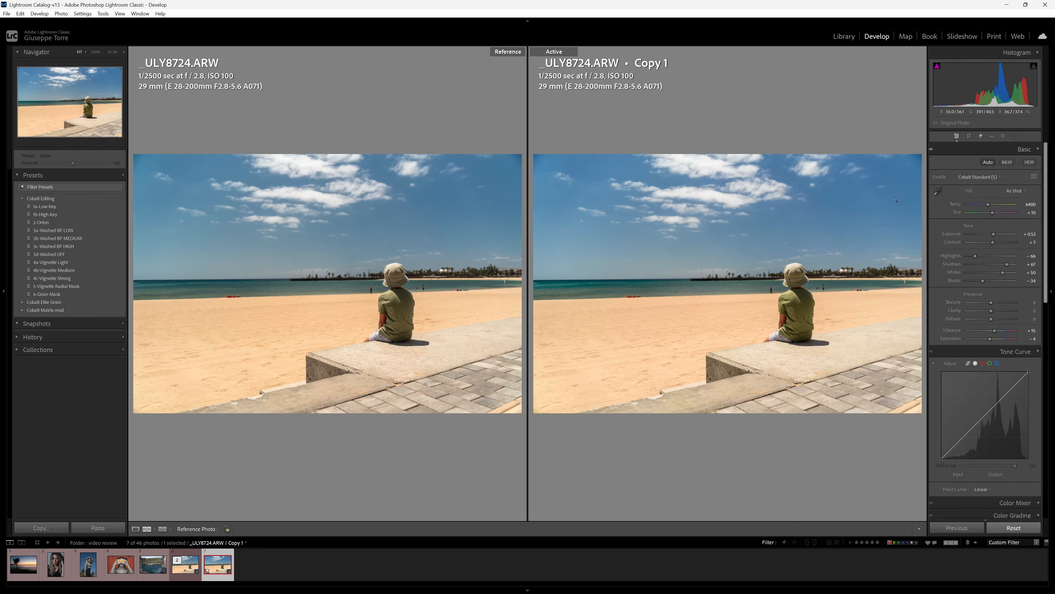
Set Copy 1's white balance to Daylight, check the original stays unchanged, then reselect Copy 1.
{"action": "left_click", "coordinate": [1016, 191]}
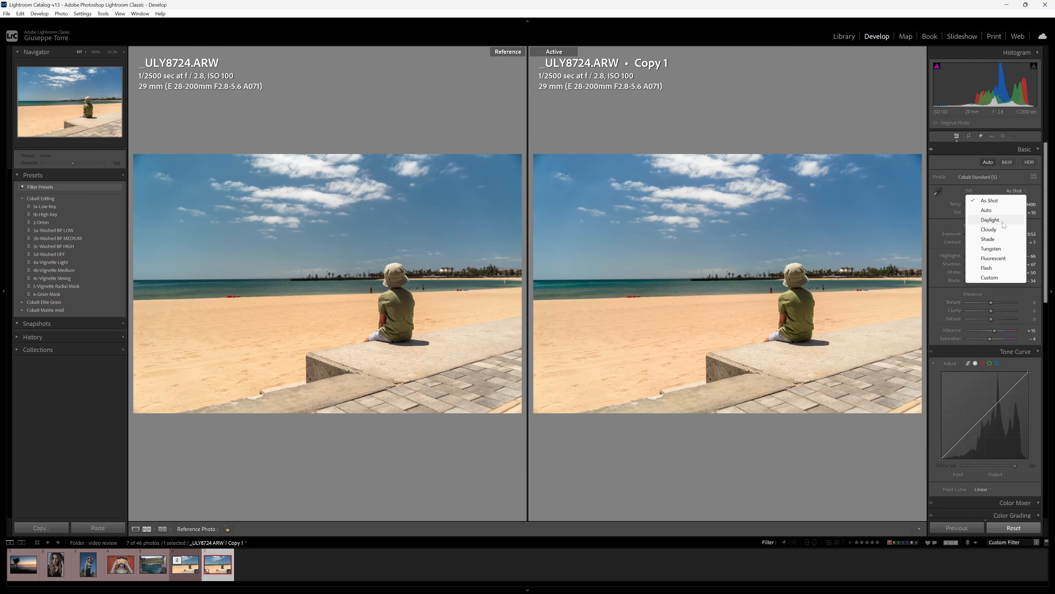
{"action": "left_click", "coordinate": [990, 220]}
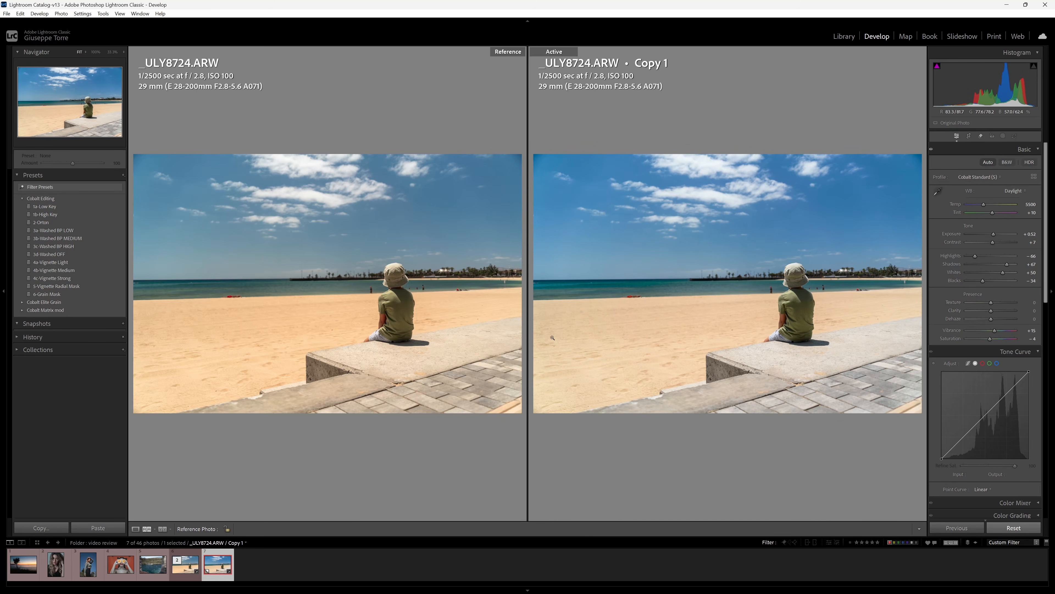
{"action": "left_click", "coordinate": [185, 564]}
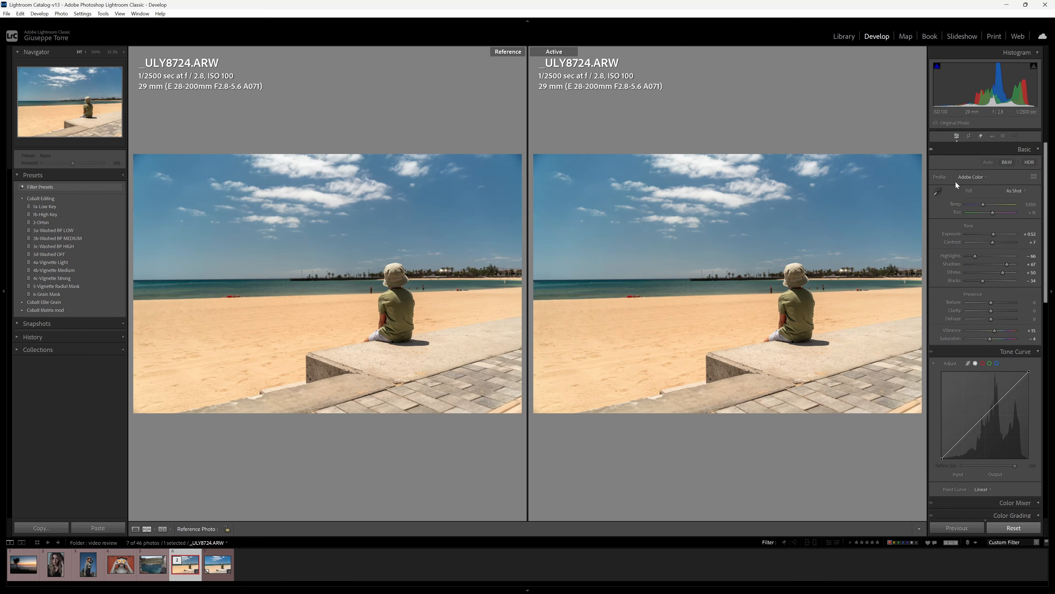
{"action": "left_click", "coordinate": [1014, 191]}
{"action": "left_click", "coordinate": [990, 219]}
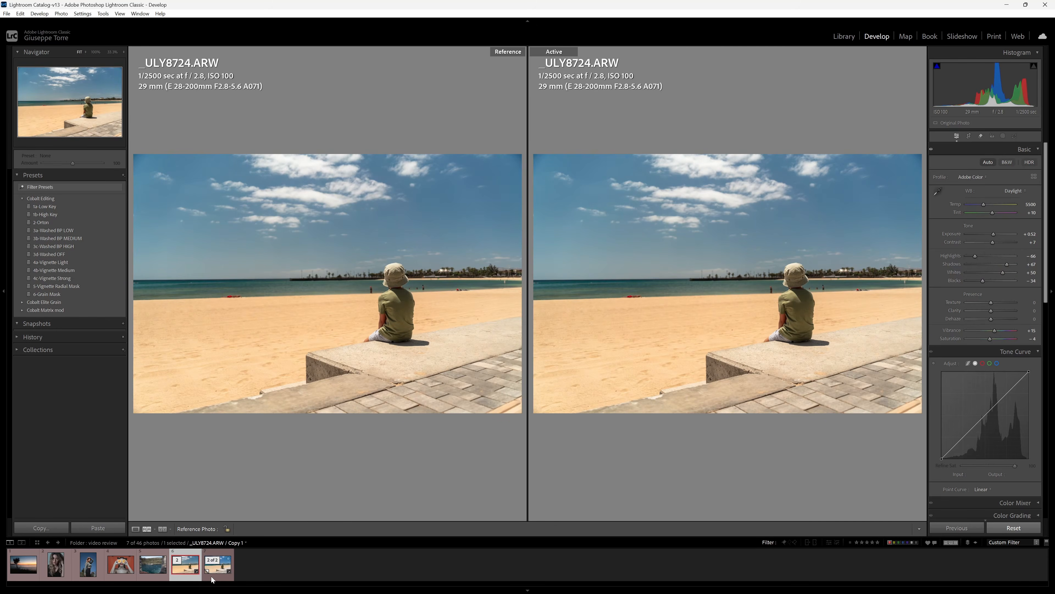
{"action": "left_click", "coordinate": [217, 564]}
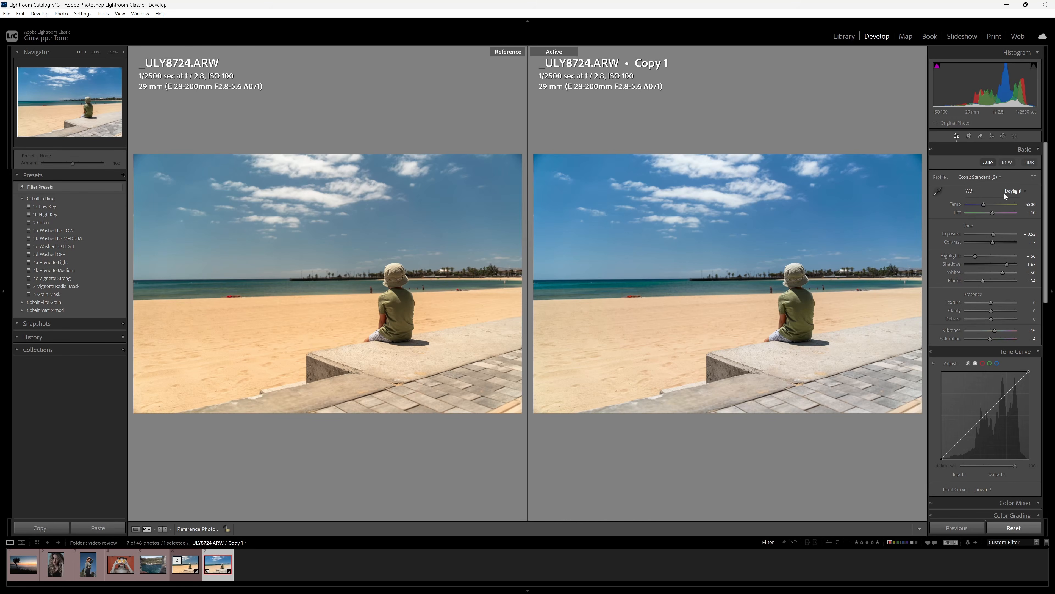
Compare the beach copy and original at 100% on the boy, then return to full view.
{"action": "left_click", "coordinate": [789, 314]}
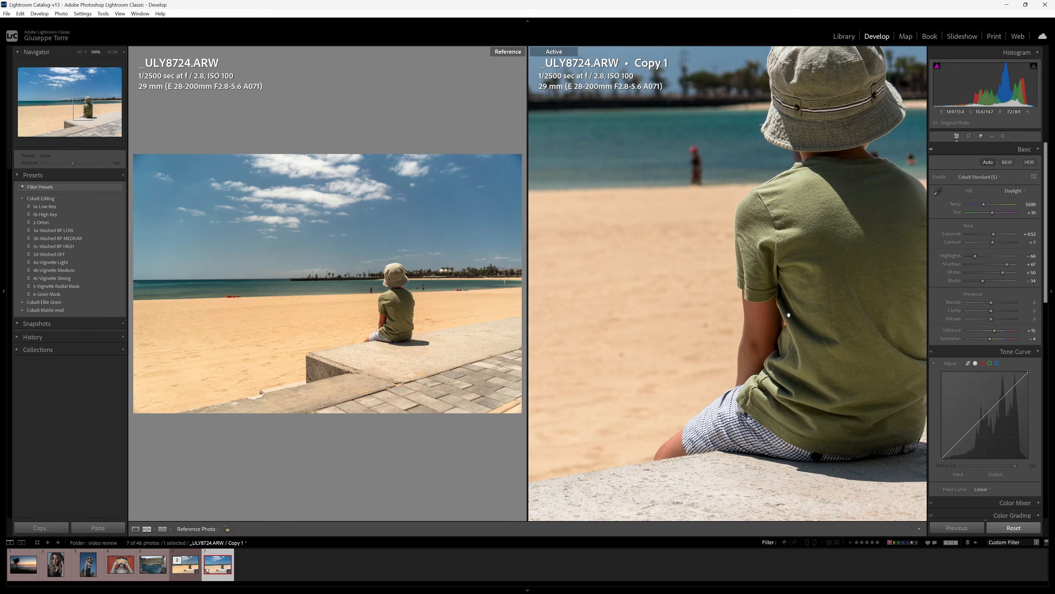
{"action": "left_click_drag", "start_coordinate": [788, 315], "coordinate": [732, 328]}
{"action": "left_click", "coordinate": [415, 318]}
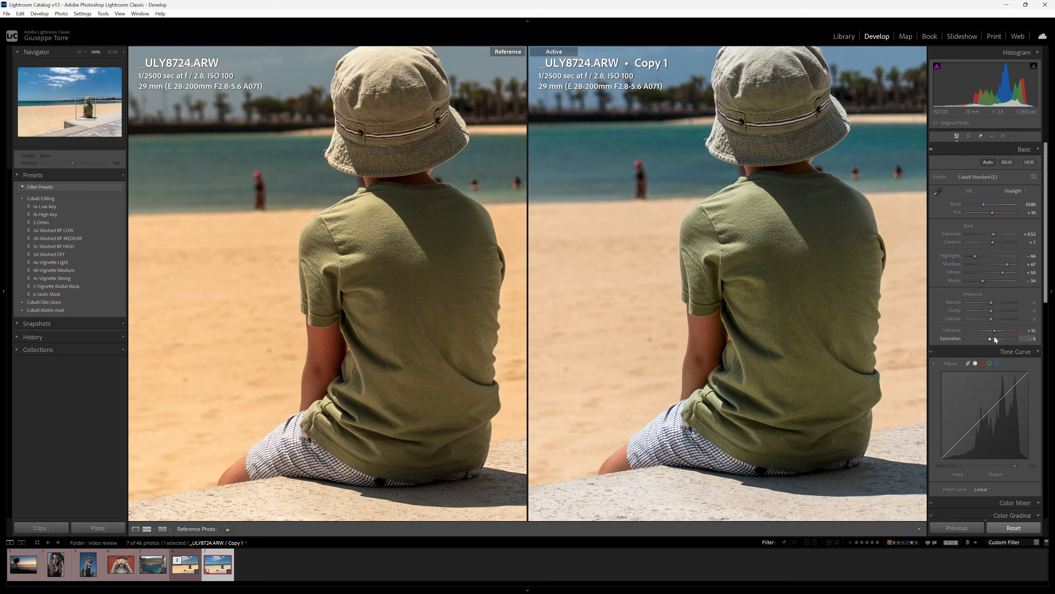
{"action": "left_click", "coordinate": [763, 323]}
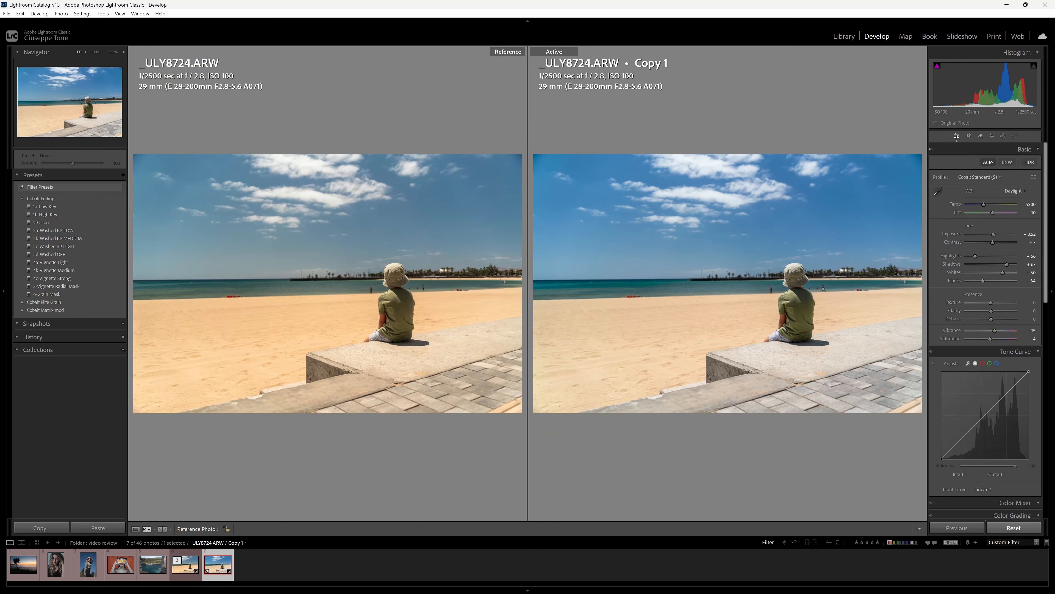
Label both beach photos Yellow and auto-tone river photo ULYL4574.DNG.
{"action": "left_click", "coordinate": [183, 575], "text": "ctrl"}
{"action": "key", "text": "7"}
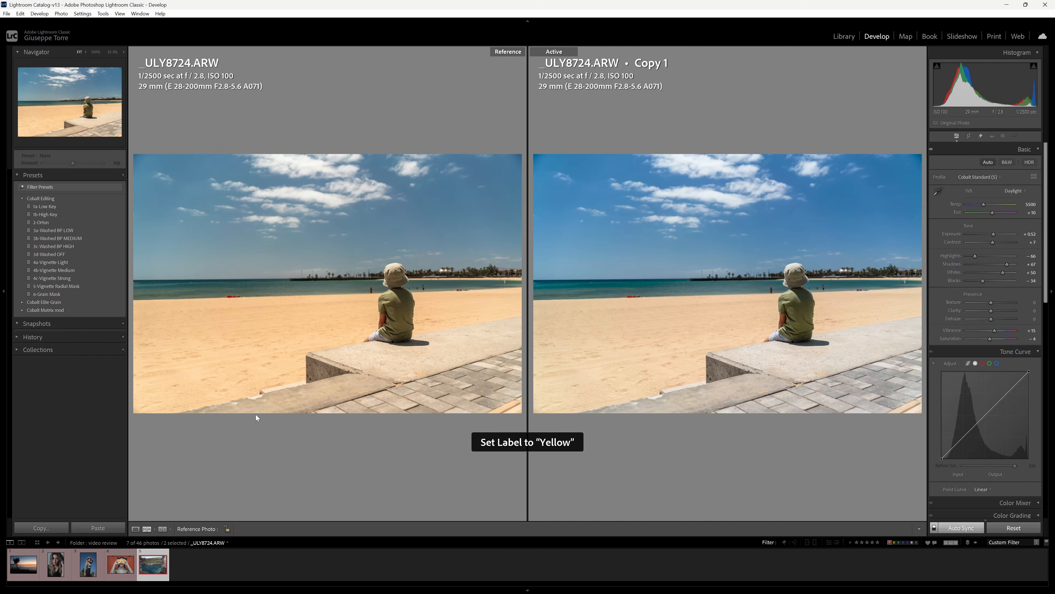
{"action": "left_click", "coordinate": [988, 162]}
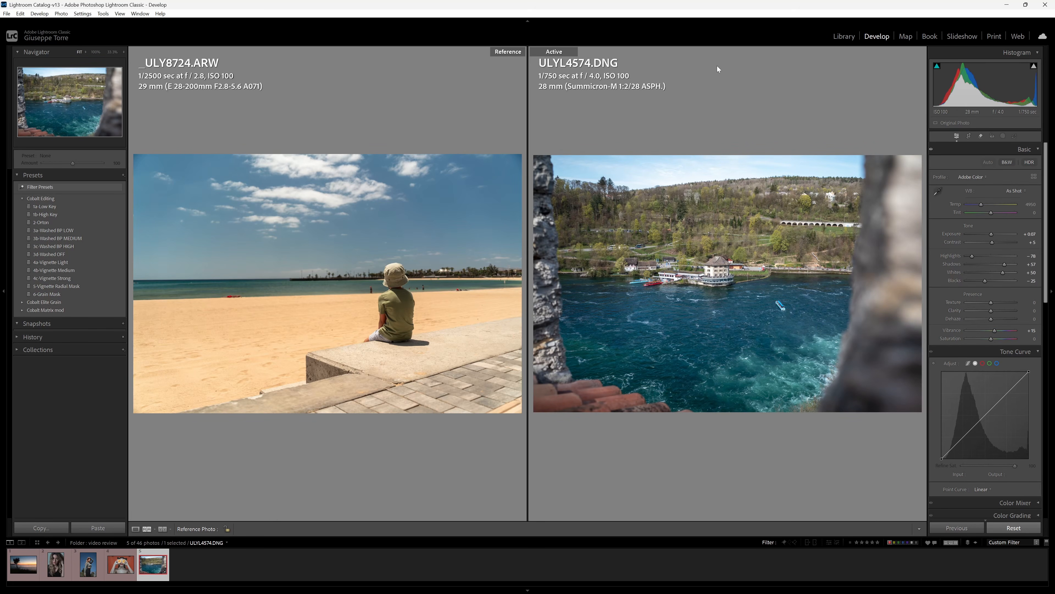
Create a virtual copy of ULYL4574.DNG and set the original river photo as the reference.
{"action": "right_click", "coordinate": [148, 571]}
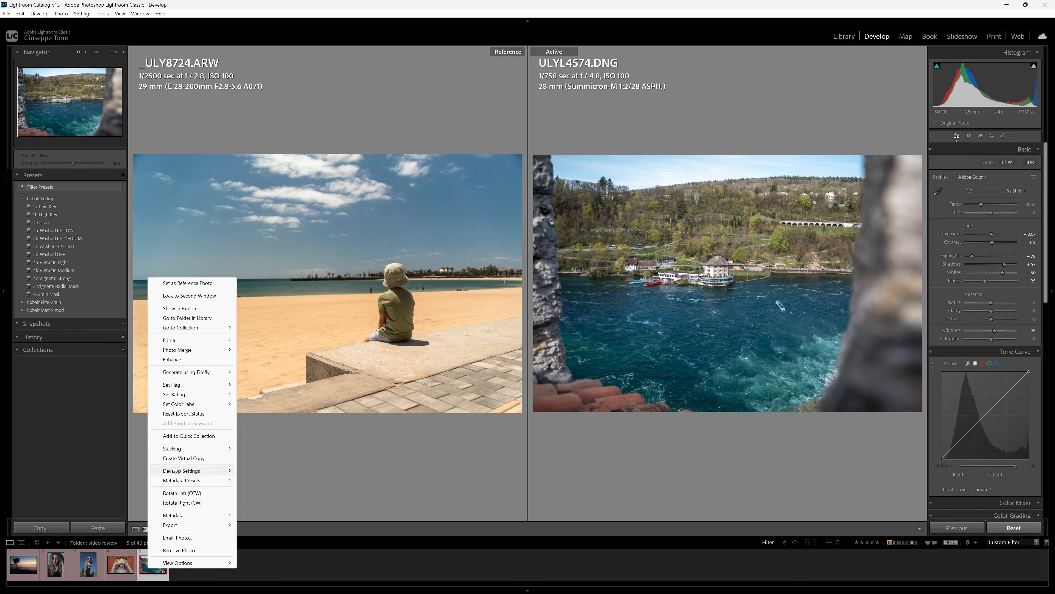
{"action": "left_click", "coordinate": [174, 458]}
{"action": "left_click_drag", "start_coordinate": [153, 564], "coordinate": [433, 360]}
{"action": "left_click", "coordinate": [160, 576]}
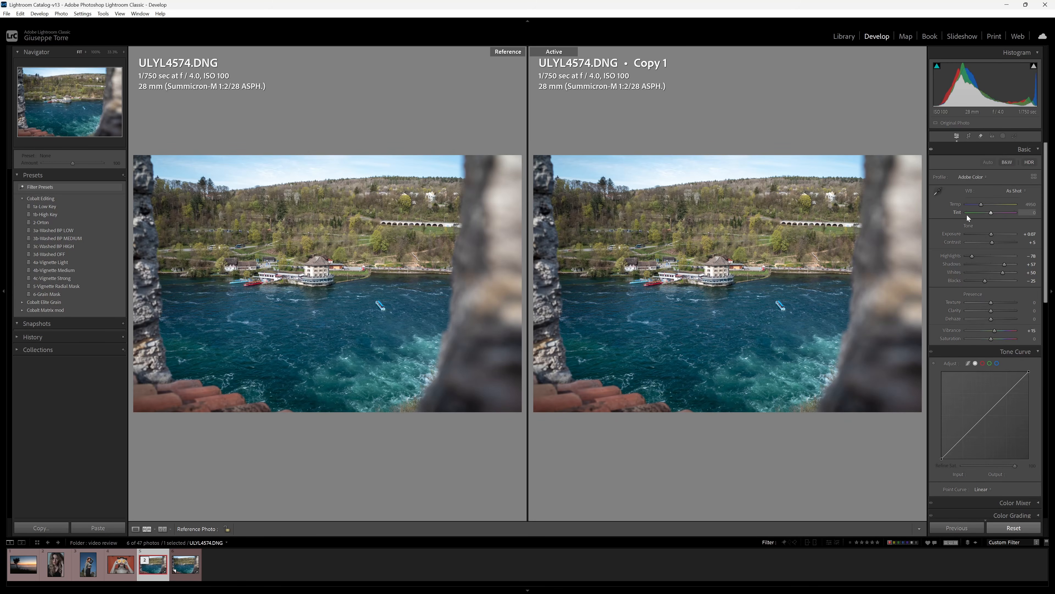
Apply the Cobalt Standard (S) profile to the river Copy 1, checking the original's settings.
{"action": "left_click", "coordinate": [188, 567]}
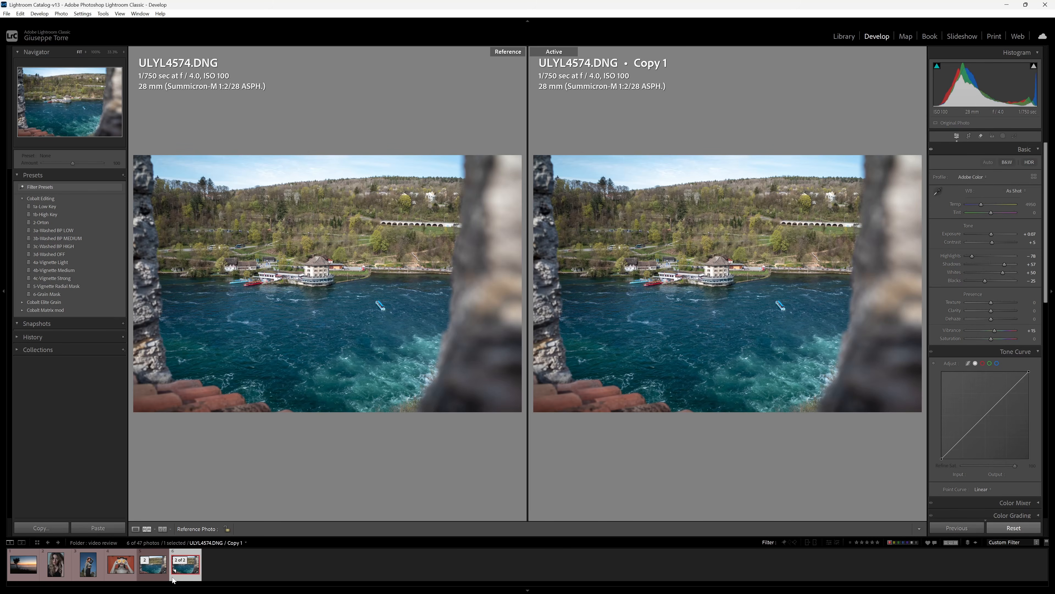
{"action": "left_click", "coordinate": [157, 568]}
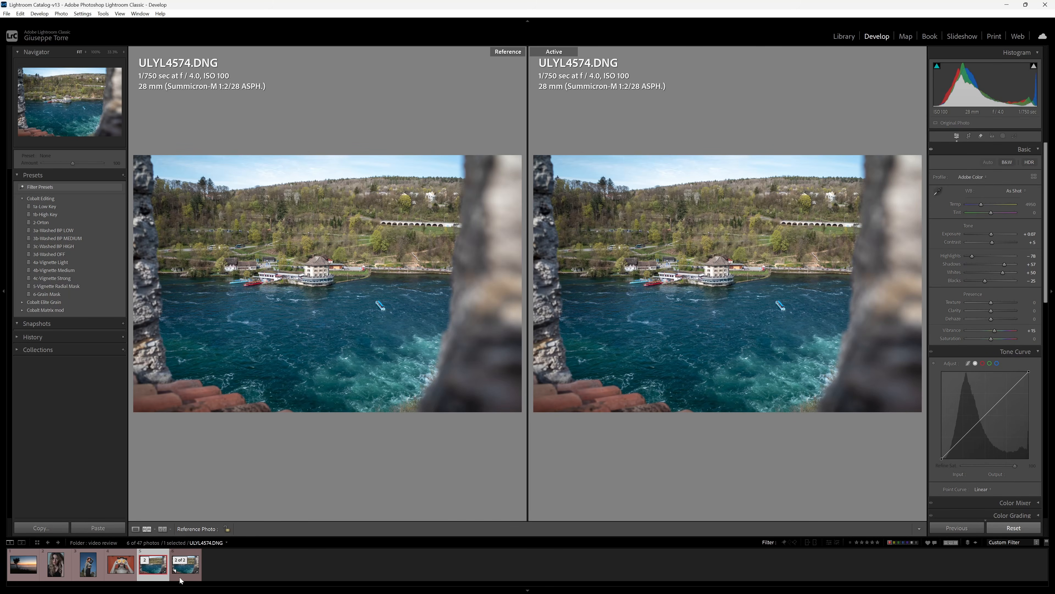
{"action": "left_click", "coordinate": [180, 579]}
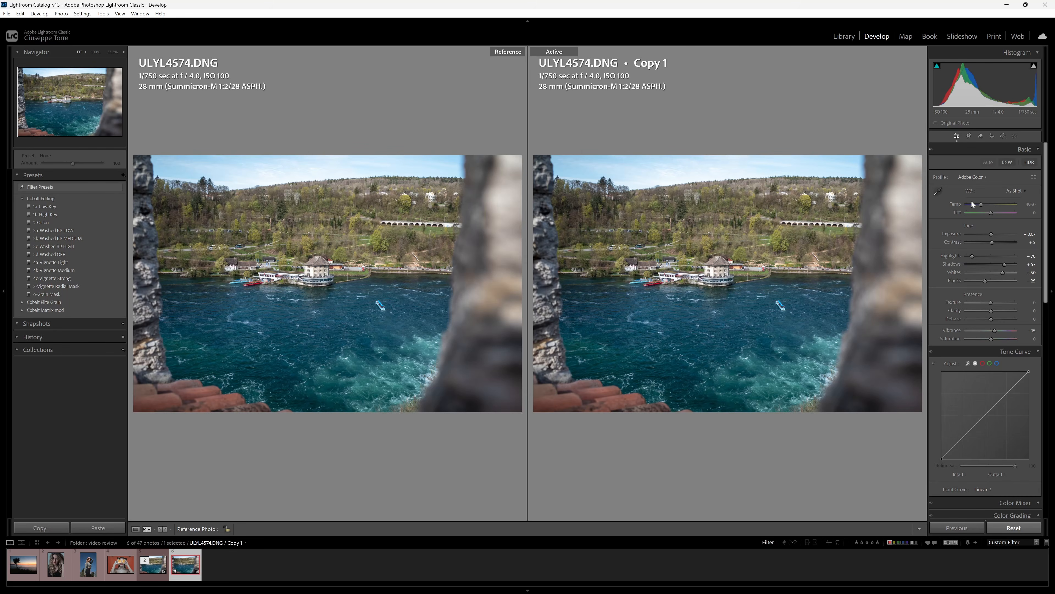
{"action": "left_click", "coordinate": [976, 178]}
{"action": "left_click", "coordinate": [979, 226]}
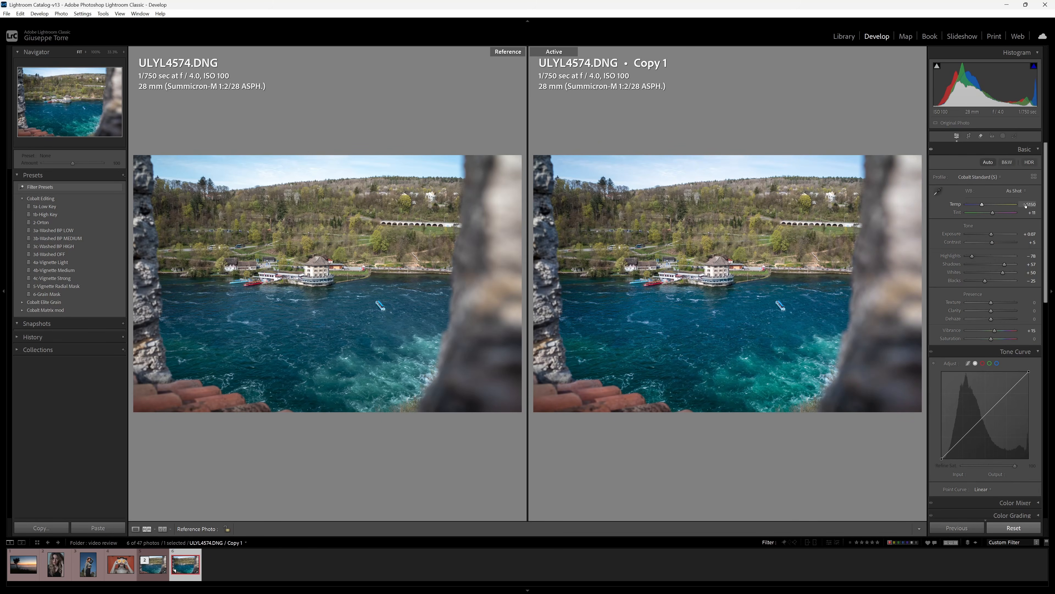
{"action": "left_click", "coordinate": [154, 564]}
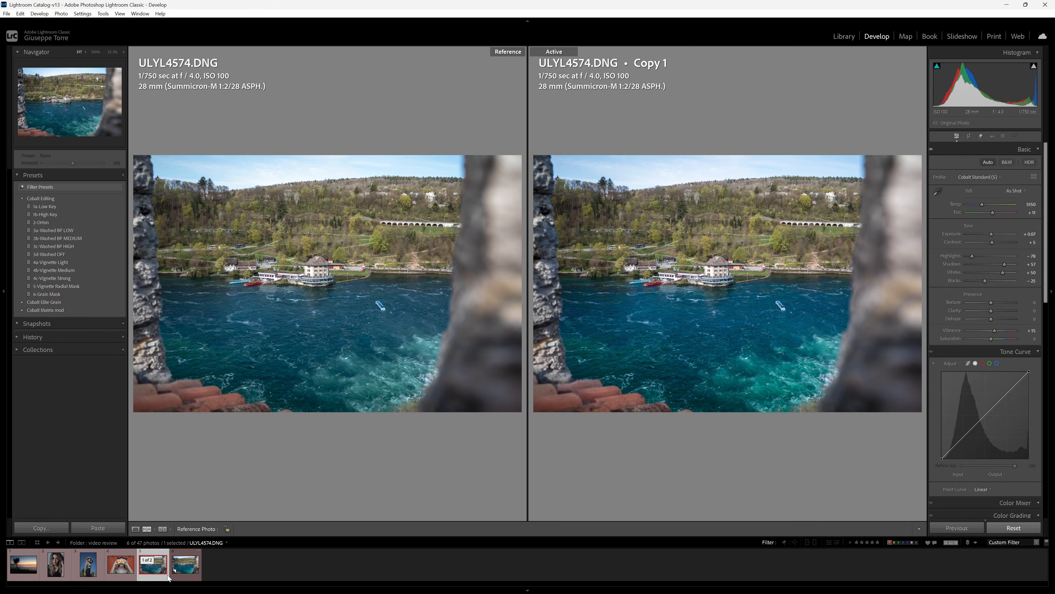
{"action": "left_click", "coordinate": [182, 578]}
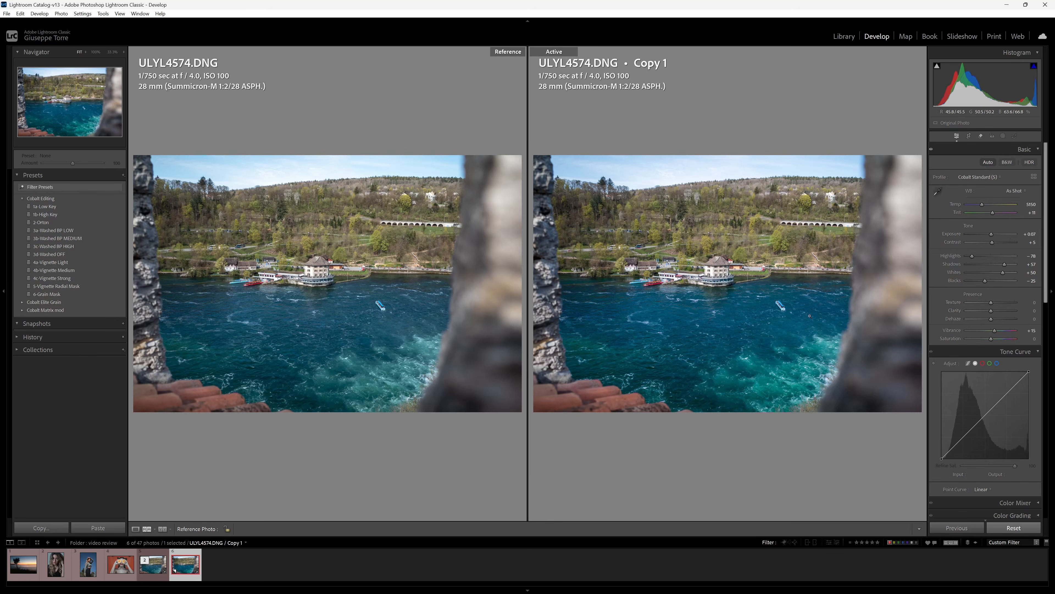
Compare both river photos at 100% across the boats, hillside, house and viaduct, then fit.
{"action": "left_click", "coordinate": [277, 289]}
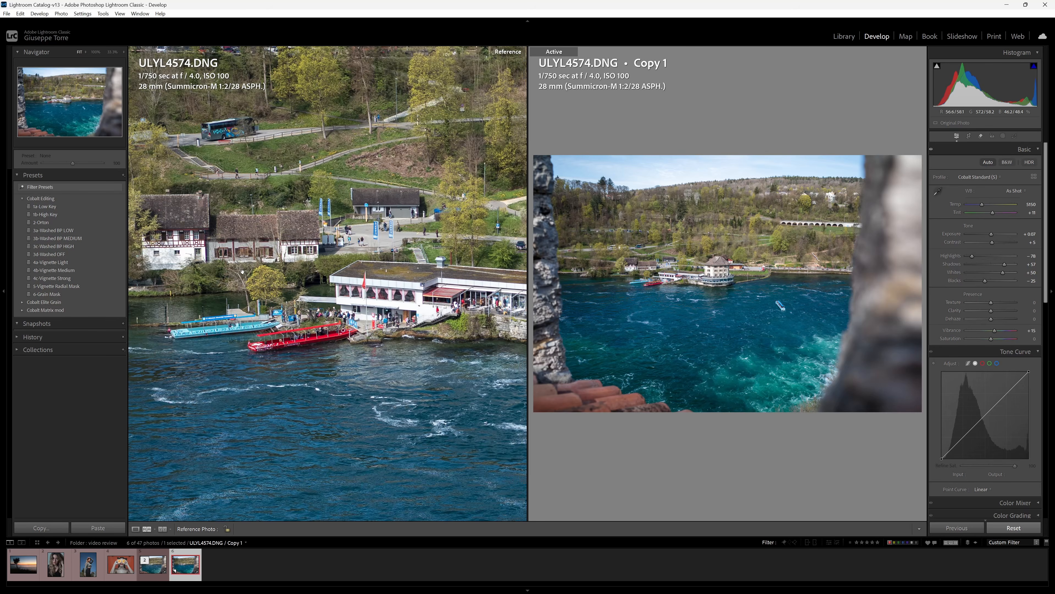
{"action": "left_click", "coordinate": [656, 279]}
{"action": "left_click_drag", "start_coordinate": [656, 280], "coordinate": [709, 372]}
{"action": "left_click_drag", "start_coordinate": [532, 254], "coordinate": [440, 412]}
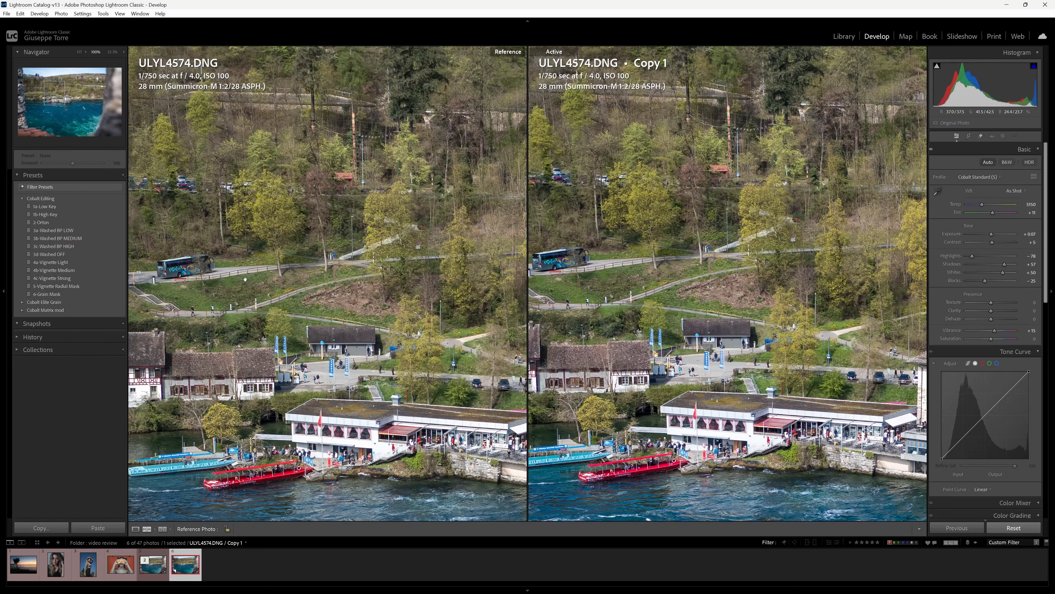
{"action": "left_click_drag", "start_coordinate": [727, 300], "coordinate": [590, 316]}
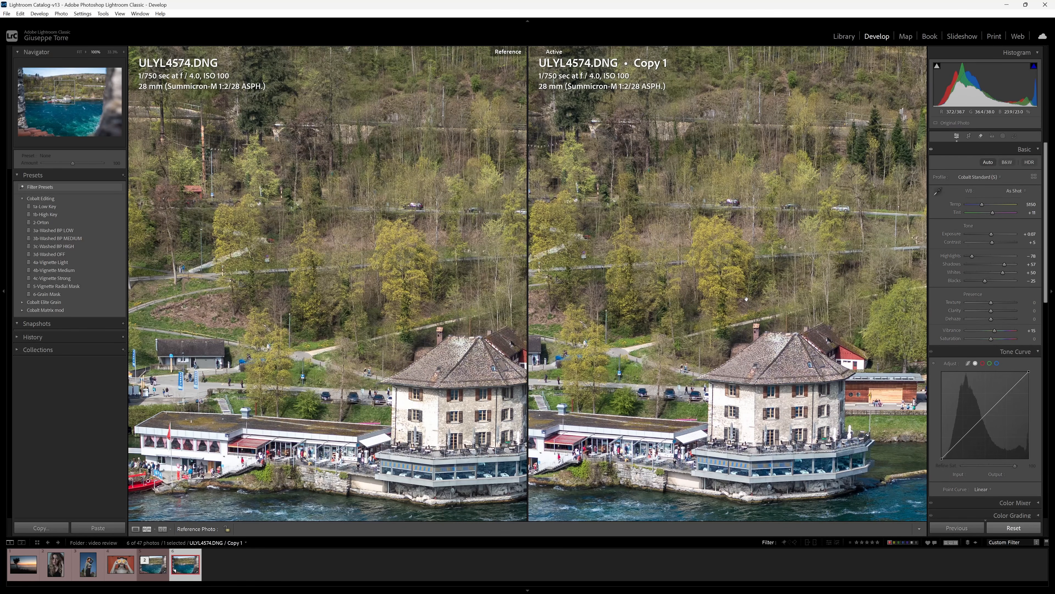
{"action": "left_click_drag", "start_coordinate": [823, 399], "coordinate": [779, 370]}
{"action": "left_click", "coordinate": [779, 370]}
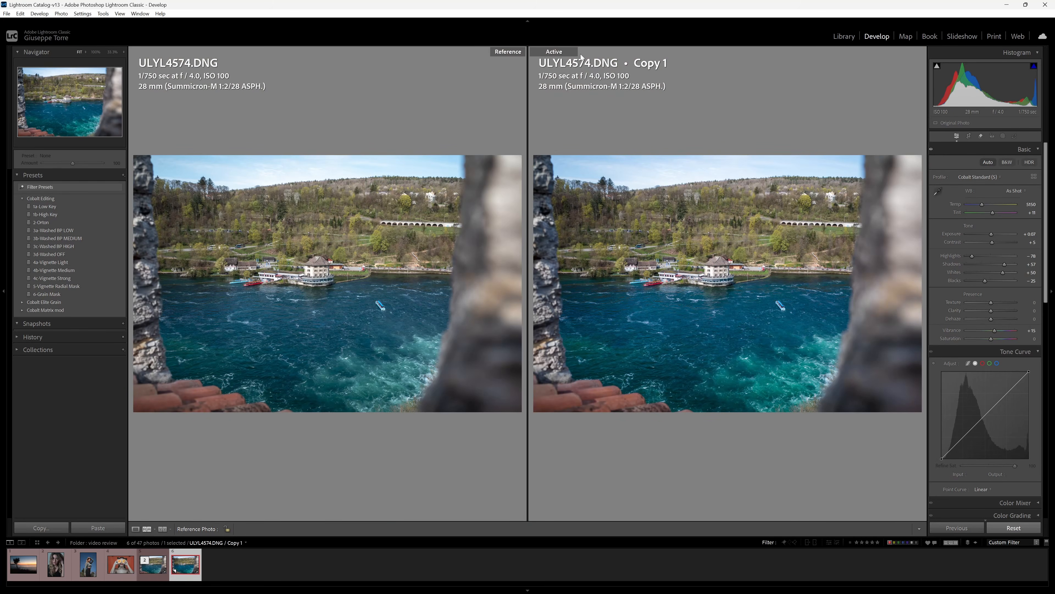
Set the river copy's white balance to Daylight and inspect the hillside at 100%.
{"action": "left_click", "coordinate": [1012, 193]}
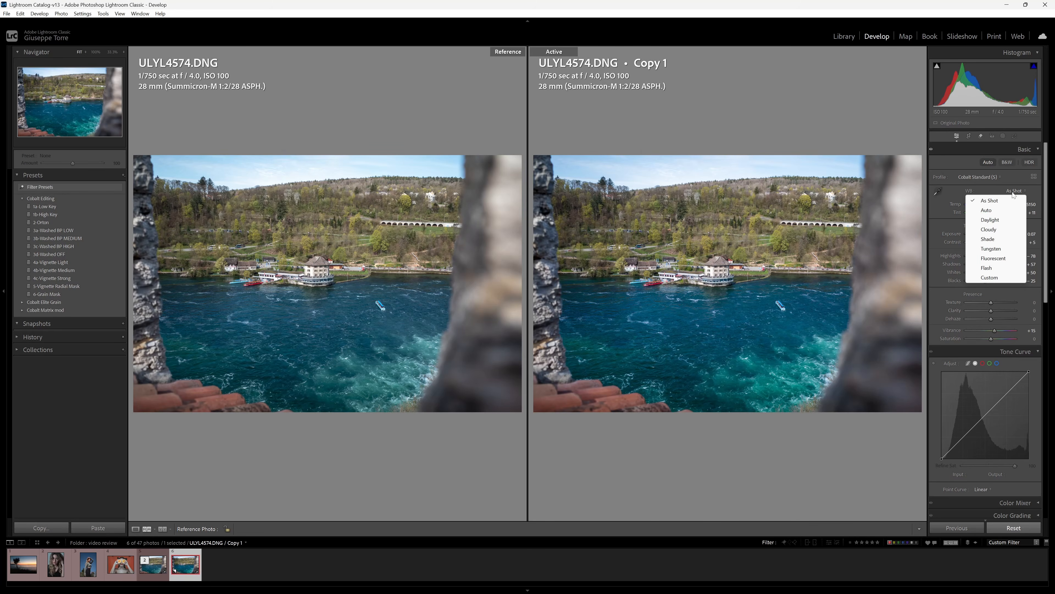
{"action": "left_click", "coordinate": [915, 61]}
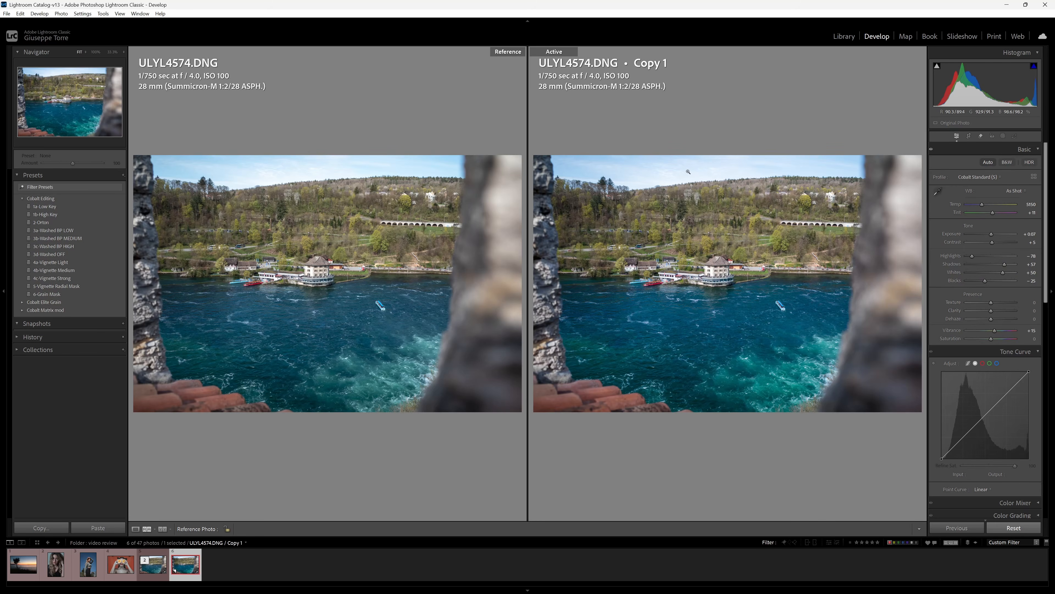
{"action": "left_click", "coordinate": [1014, 190]}
{"action": "left_click", "coordinate": [1007, 221]}
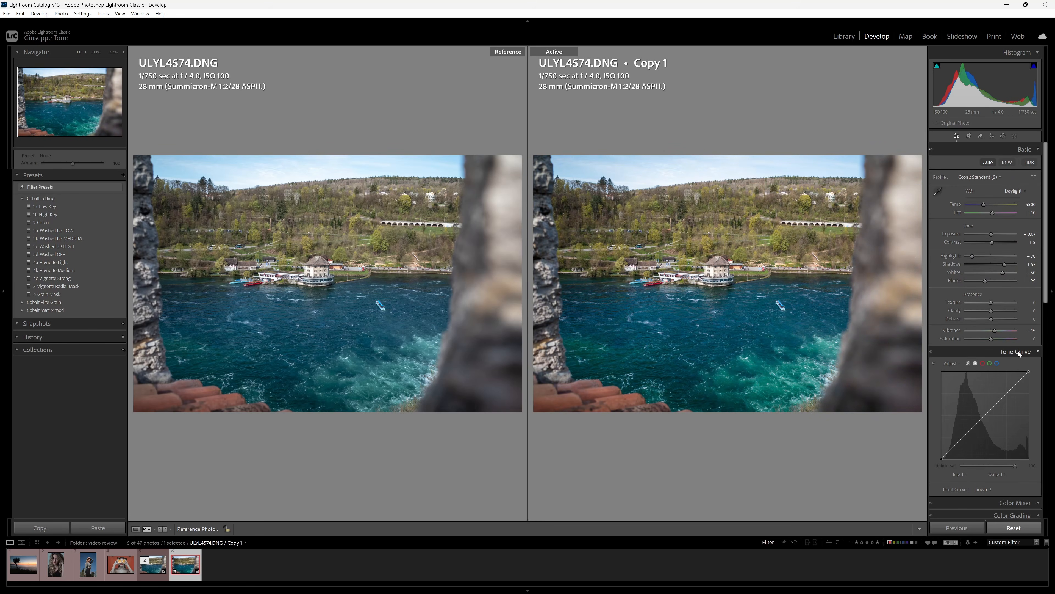
{"action": "left_click", "coordinate": [718, 245]}
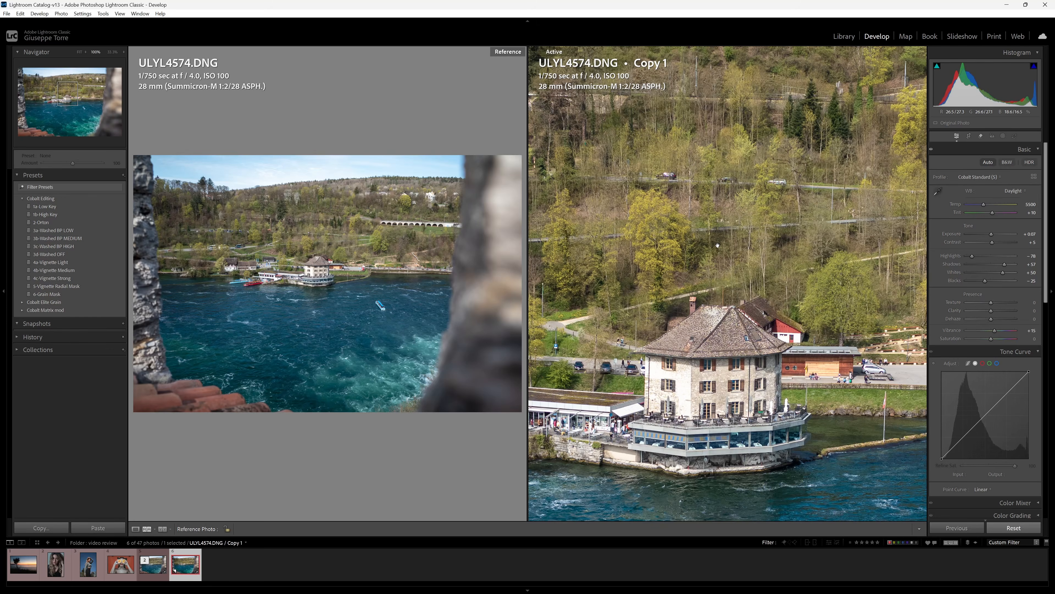
{"action": "left_click_drag", "start_coordinate": [736, 280], "coordinate": [791, 287]}
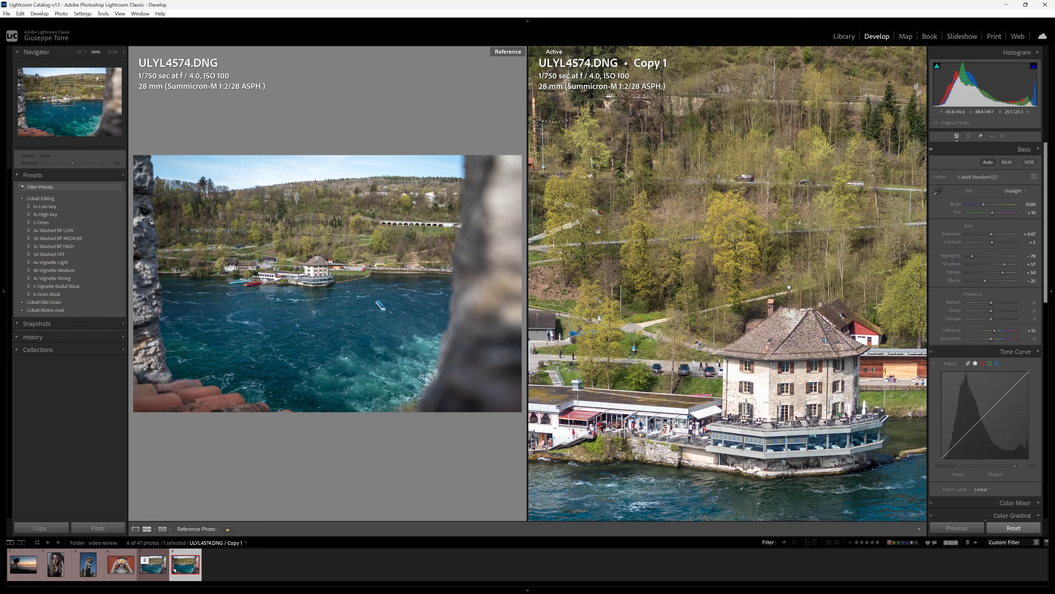
{"action": "left_click", "coordinate": [789, 286]}
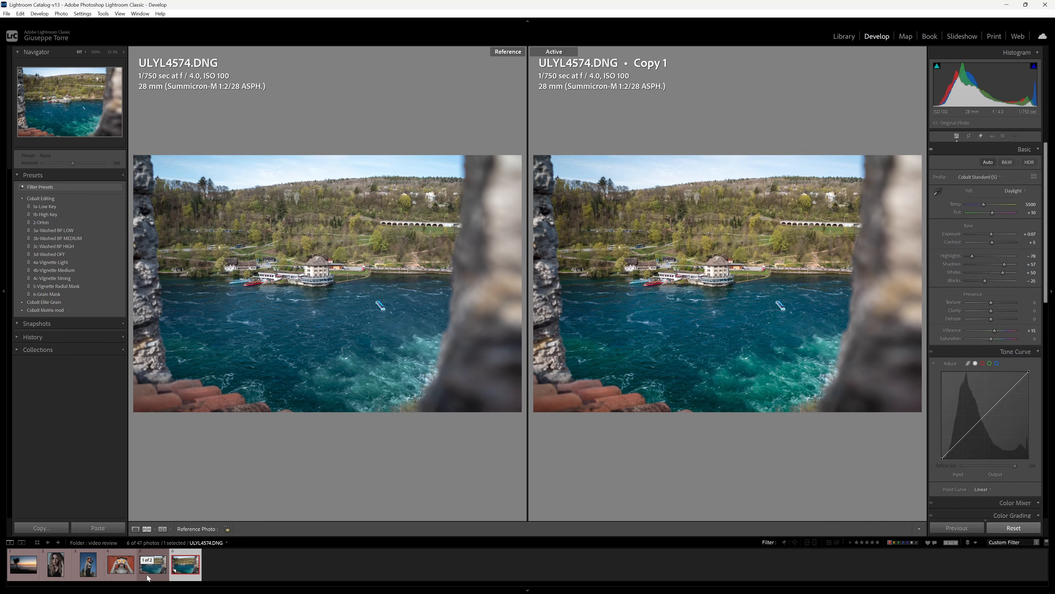
Set the original river photo to Daylight white balance, select both, and switch to Library.
{"action": "left_click", "coordinate": [153, 564]}
{"action": "left_click", "coordinate": [1014, 191]}
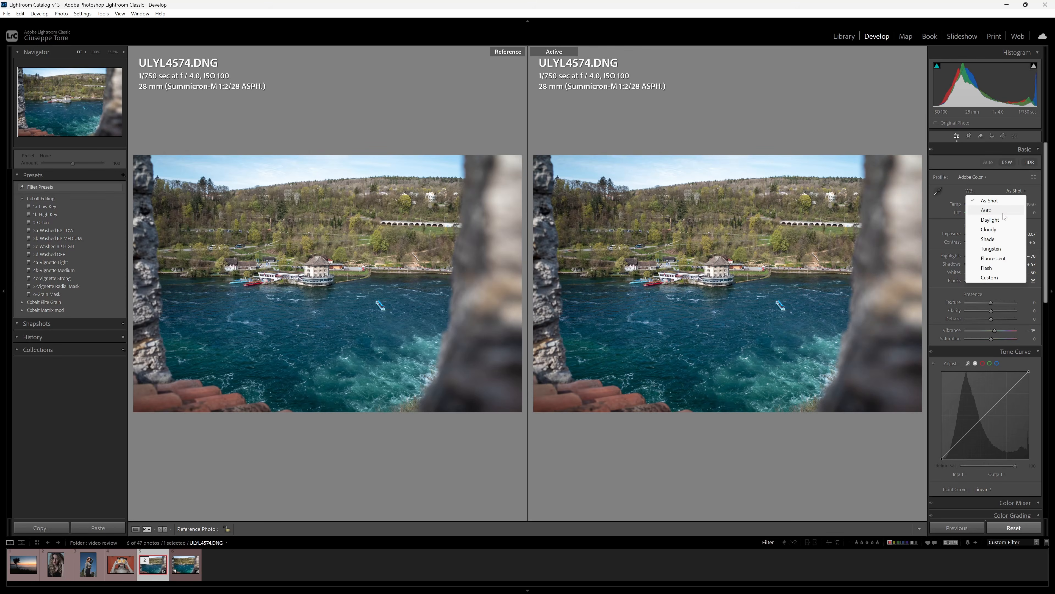
{"action": "left_click", "coordinate": [995, 219]}
{"action": "left_click", "coordinate": [186, 565], "text": "ctrl"}
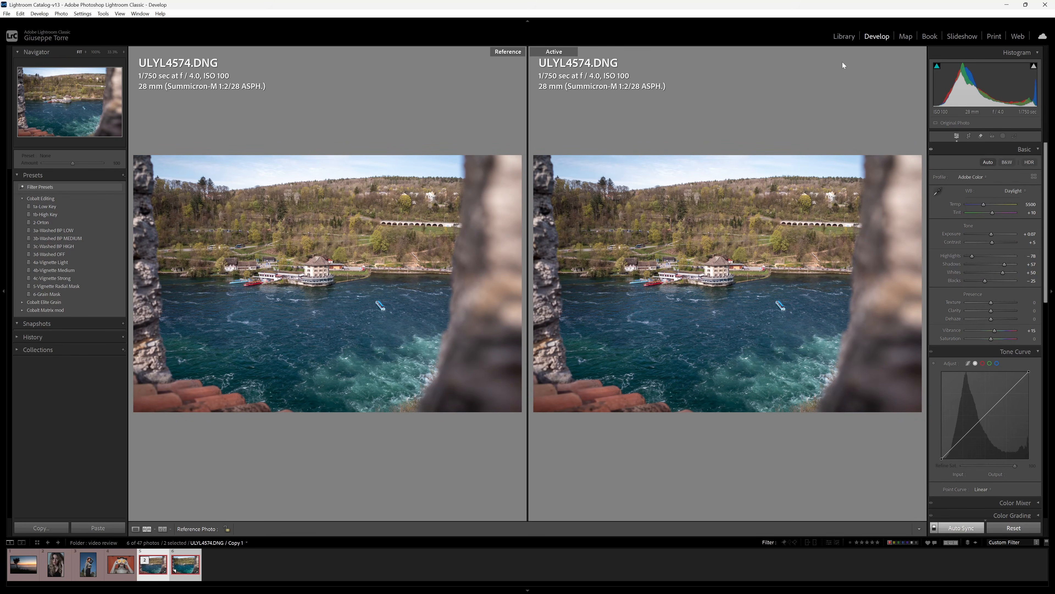
{"action": "left_click", "coordinate": [844, 37]}
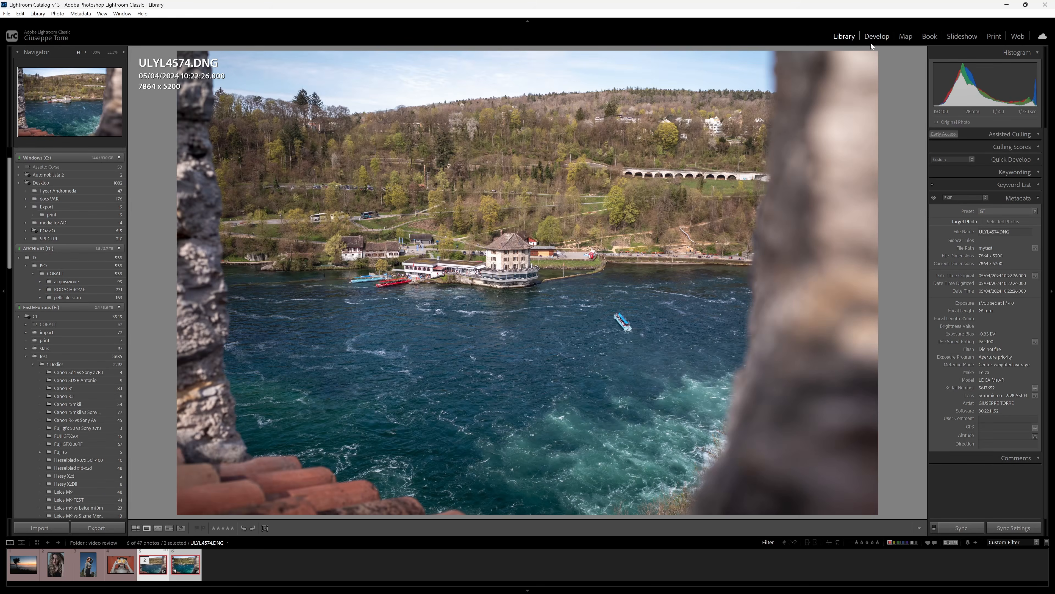
Return to Develop with the river virtual copy active against the original reference.
{"action": "left_click", "coordinate": [877, 37]}
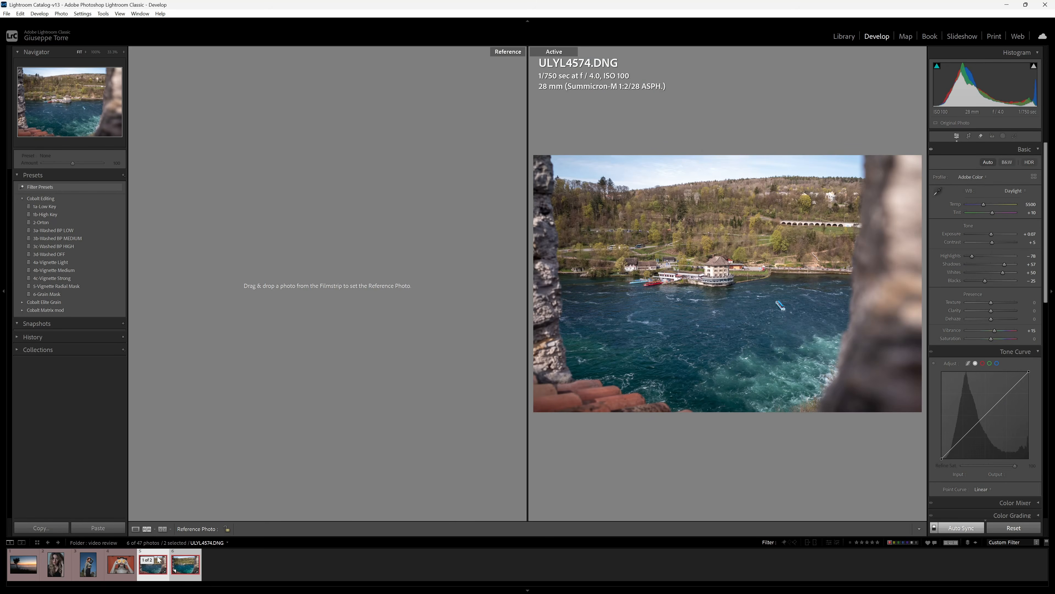
{"action": "left_click", "coordinate": [159, 579]}
{"action": "left_click", "coordinate": [191, 576]}
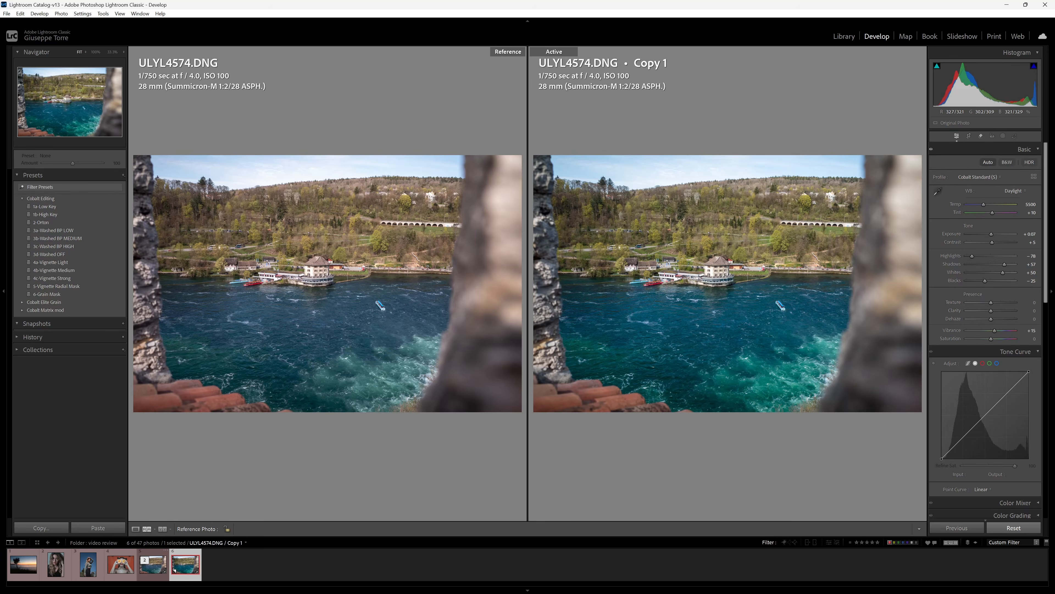
Inspect both river photos at 100% on the house, then delete the original and its copy.
{"action": "left_click", "coordinate": [321, 275]}
{"action": "left_click_drag", "start_coordinate": [729, 267], "coordinate": [720, 254]}
{"action": "left_click_drag", "start_coordinate": [376, 329], "coordinate": [355, 446]}
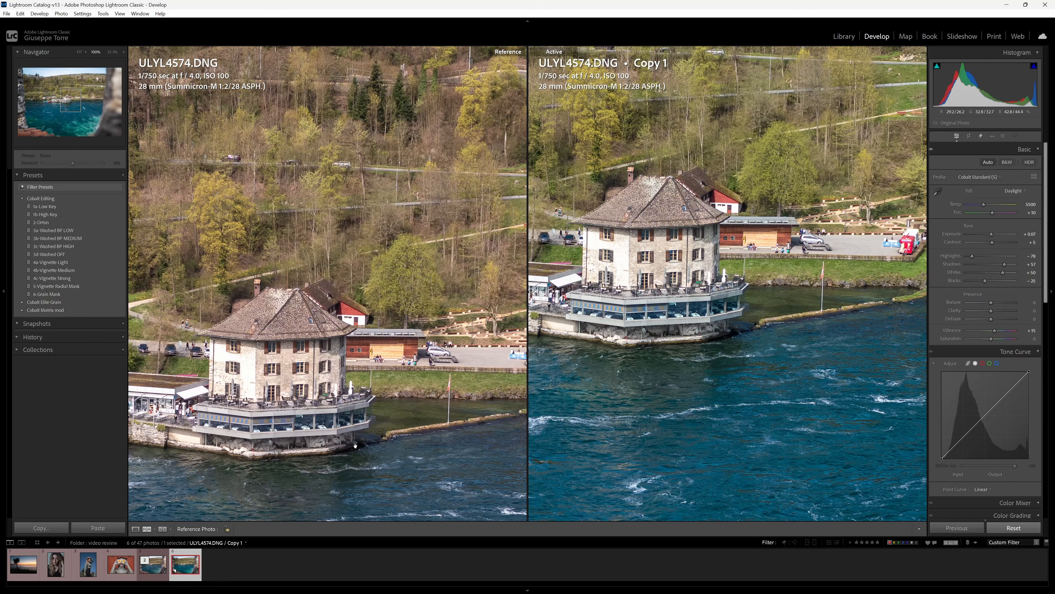
{"action": "left_click_drag", "start_coordinate": [676, 329], "coordinate": [661, 444]}
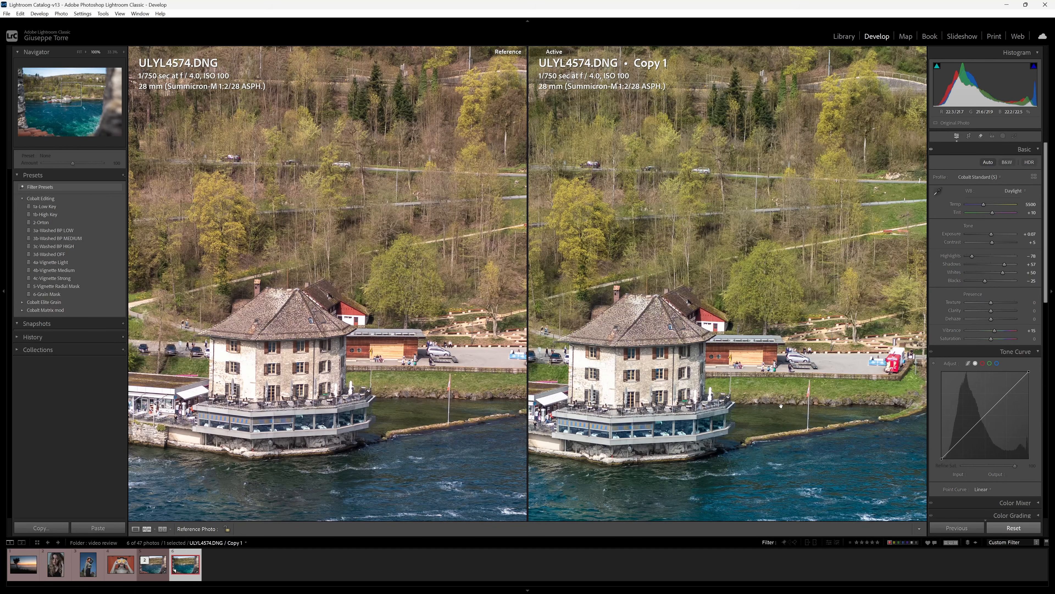
{"action": "mouse_move", "coordinate": [781, 405]}
{"action": "left_mouse_down"}
{"action": "mouse_move", "coordinate": [636, 400]}
{"action": "mouse_move", "coordinate": [767, 397]}
{"action": "left_mouse_up"}
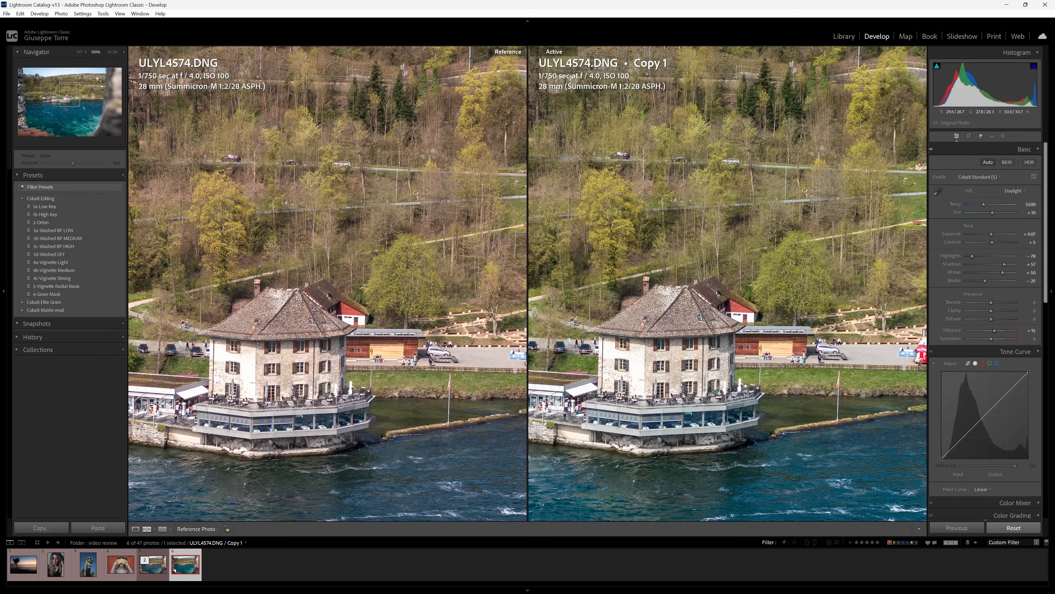
{"action": "left_click_drag", "start_coordinate": [594, 393], "coordinate": [712, 390]}
{"action": "left_click", "coordinate": [712, 390]}
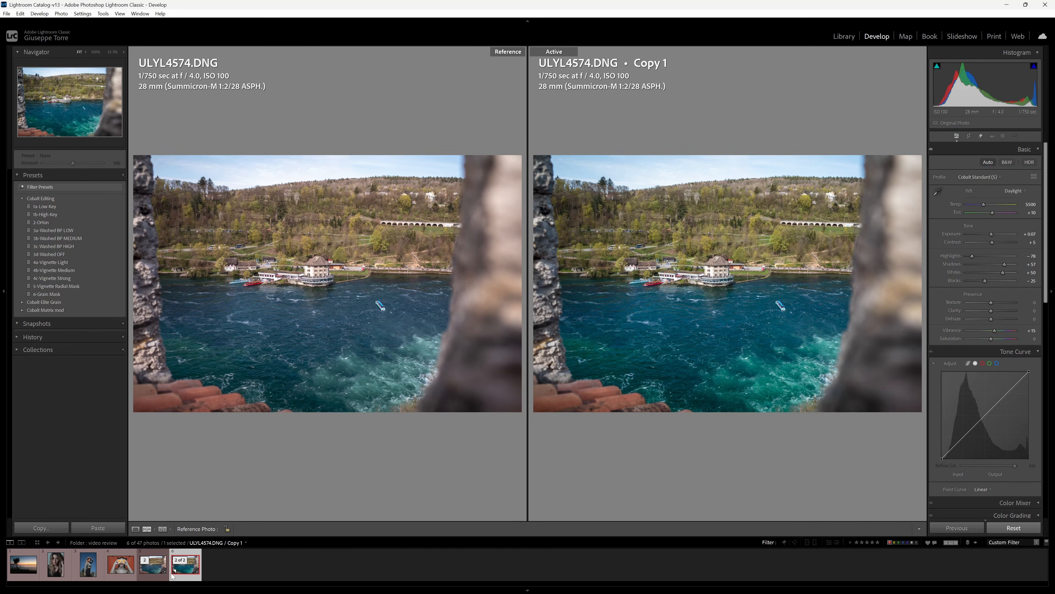
{"action": "left_click", "coordinate": [150, 579], "text": "ctrl"}
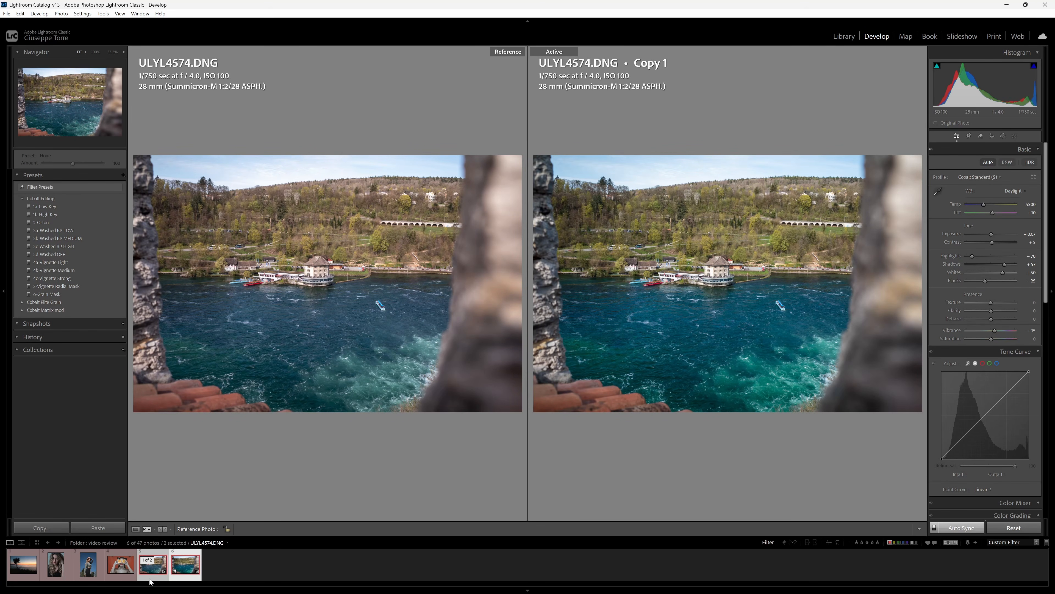
{"action": "key", "text": "Delete"}
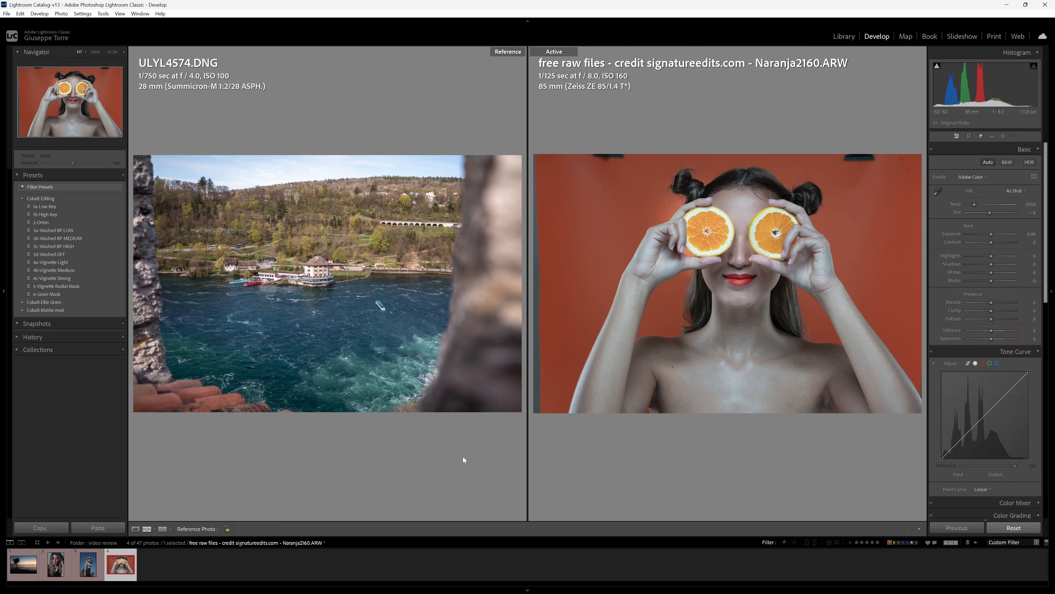
Auto-tone Naranja2160.ARW, set Whites +14 and Highlights −52, and reset Vibrance and Saturation to 0.
{"action": "left_click", "coordinate": [992, 162]}
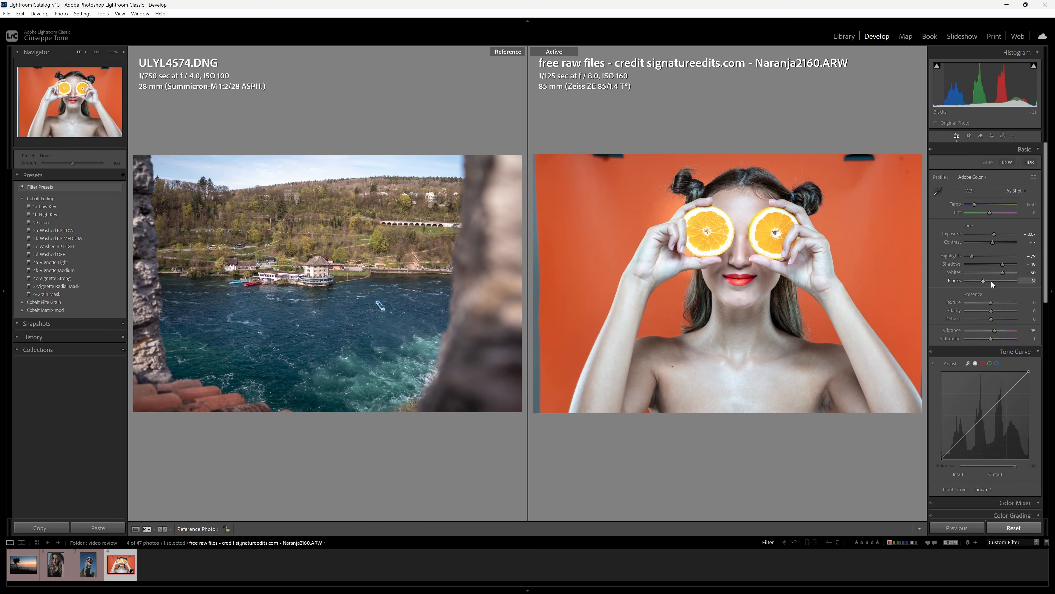
{"action": "left_click_drag", "start_coordinate": [1000, 273], "coordinate": [994, 272]}
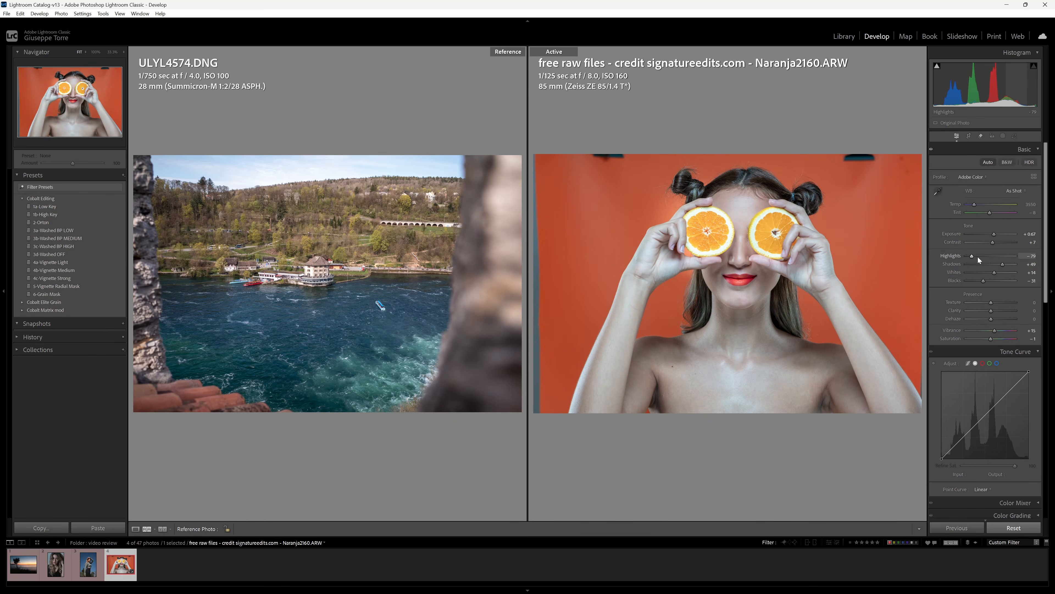
{"action": "left_click_drag", "start_coordinate": [975, 255], "coordinate": [996, 235]}
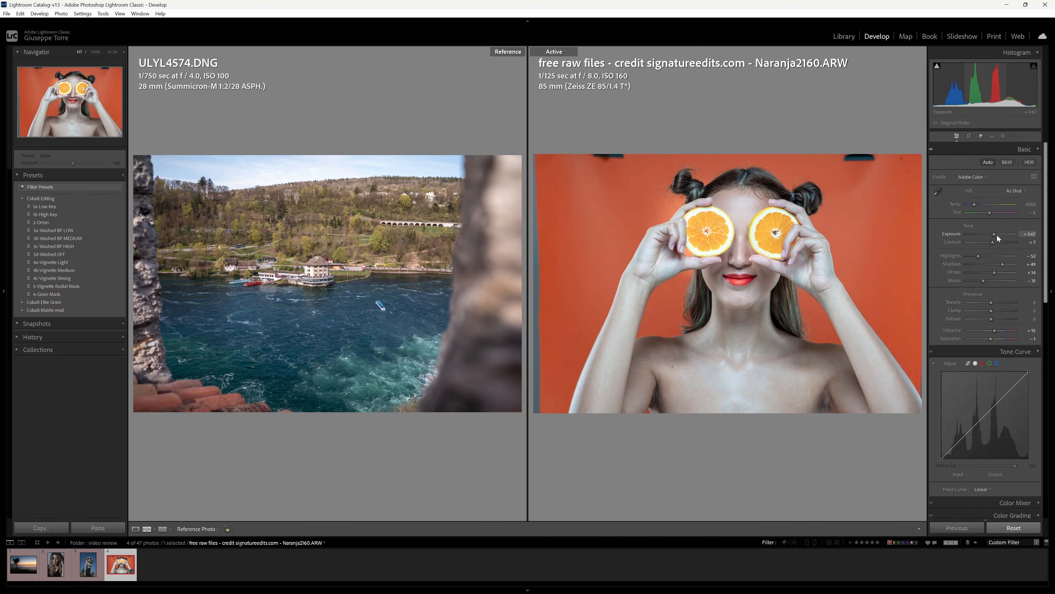
{"action": "double_click", "coordinate": [951, 330]}
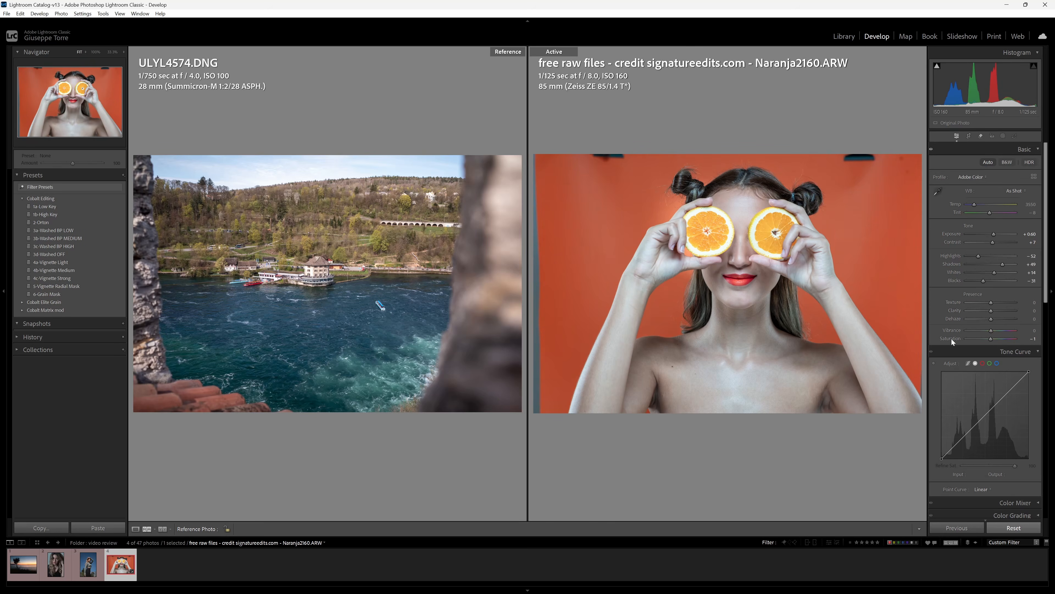
{"action": "double_click", "coordinate": [951, 338]}
Dismiss the Crop warning, virtual-copy Naranja2160.ARW, set the original as reference, and select Copy 1.
{"action": "left_click", "coordinate": [970, 137]}
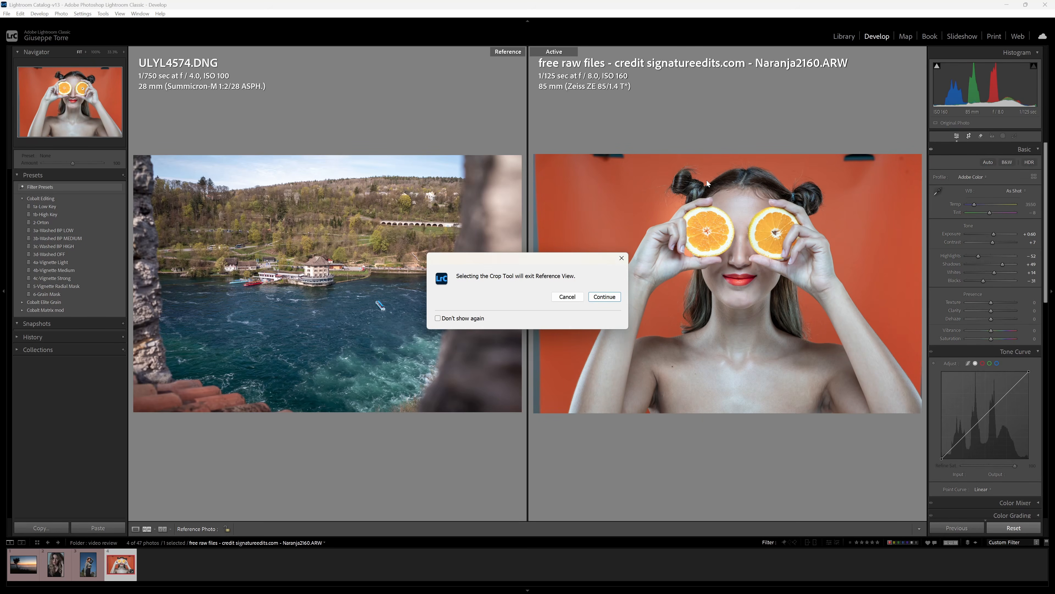
{"action": "left_click", "coordinate": [568, 297]}
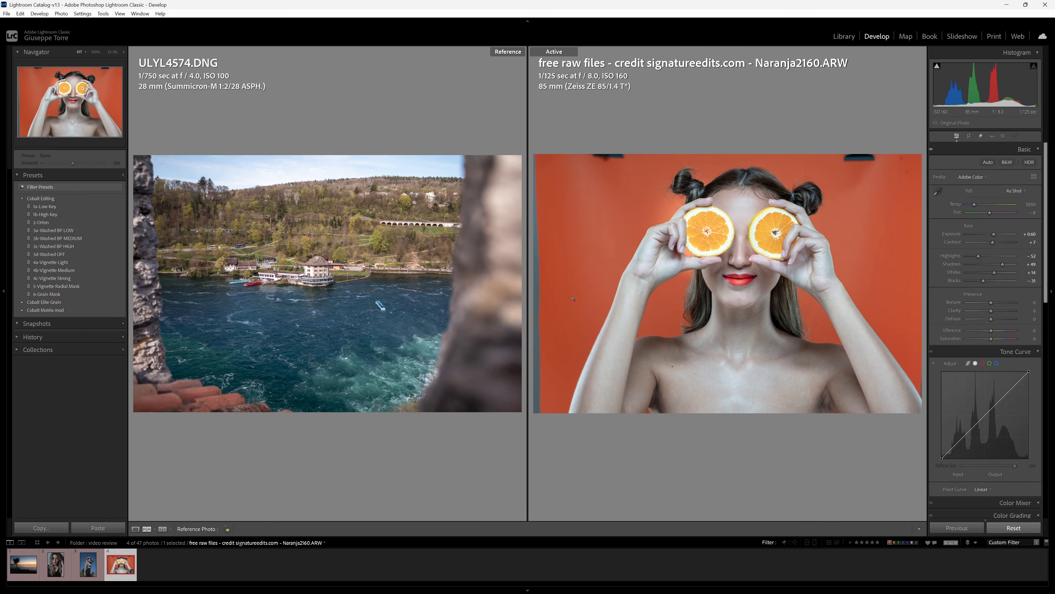
{"action": "right_click", "coordinate": [121, 572]}
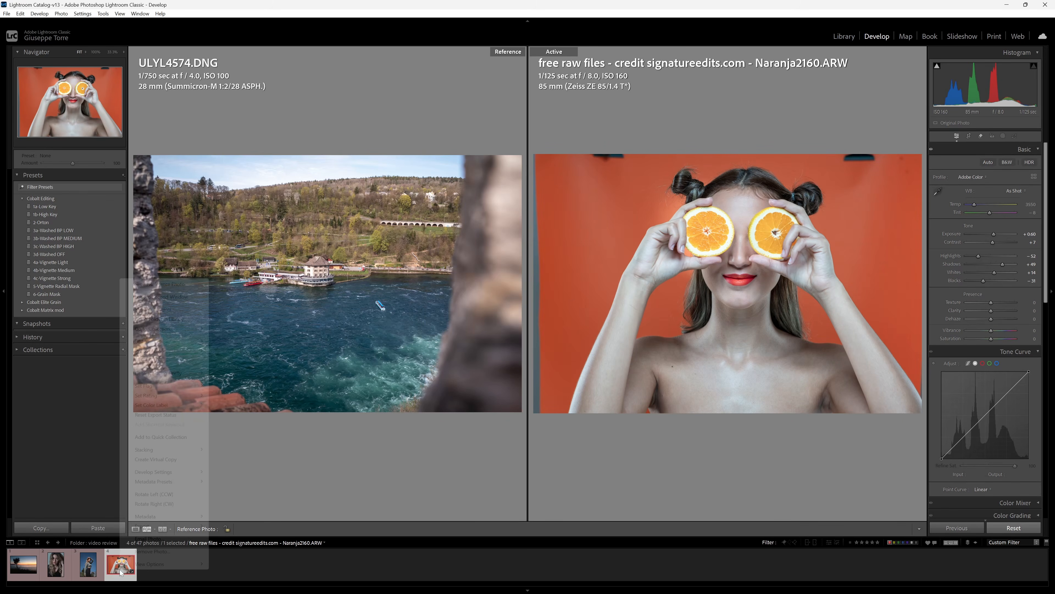
{"action": "left_click", "coordinate": [162, 463]}
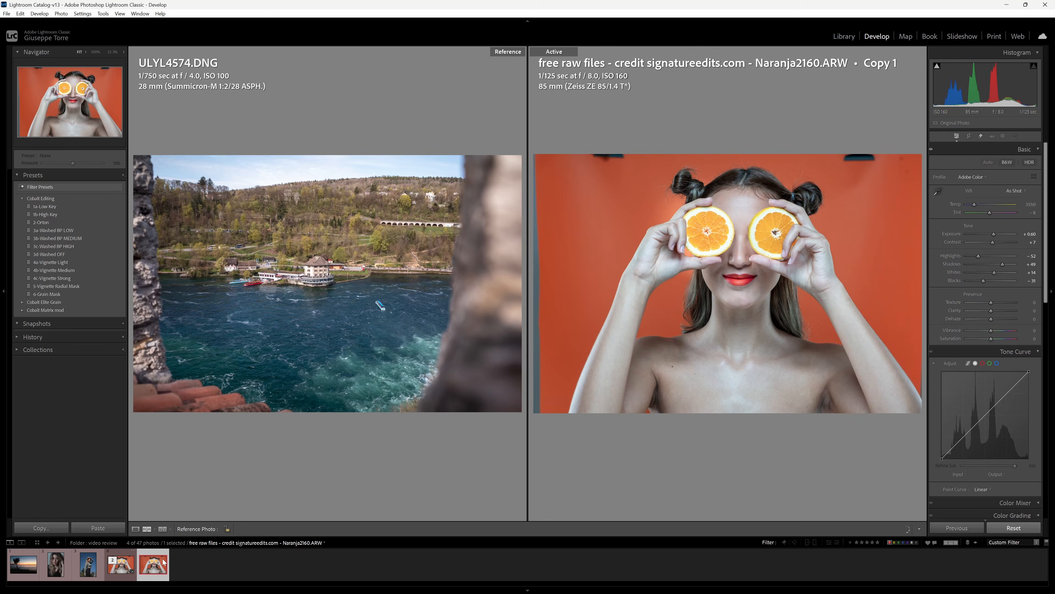
{"action": "left_click_drag", "start_coordinate": [121, 564], "coordinate": [226, 371]}
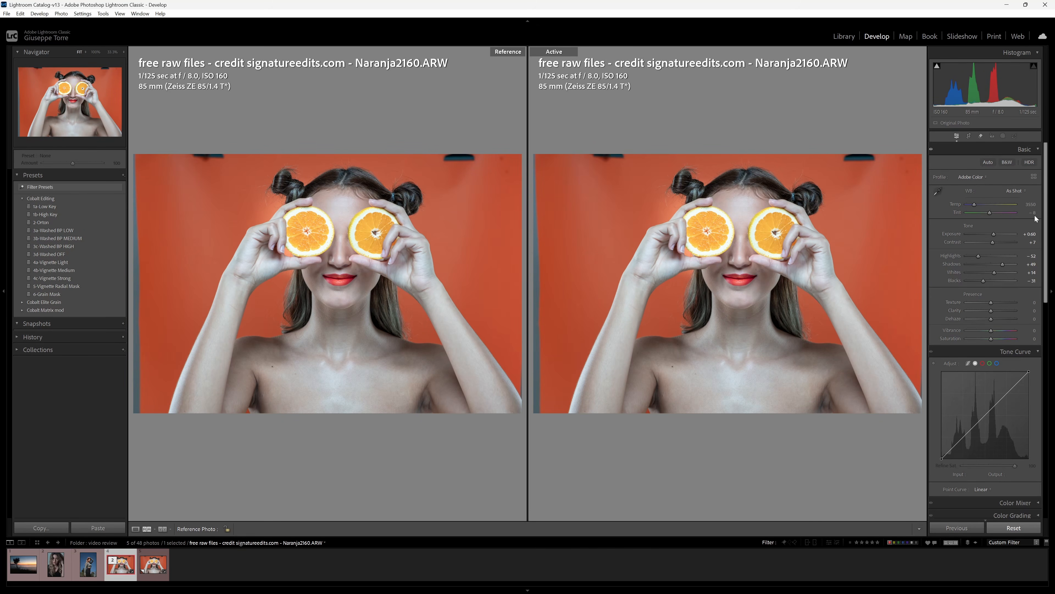
{"action": "key", "text": "Right"}
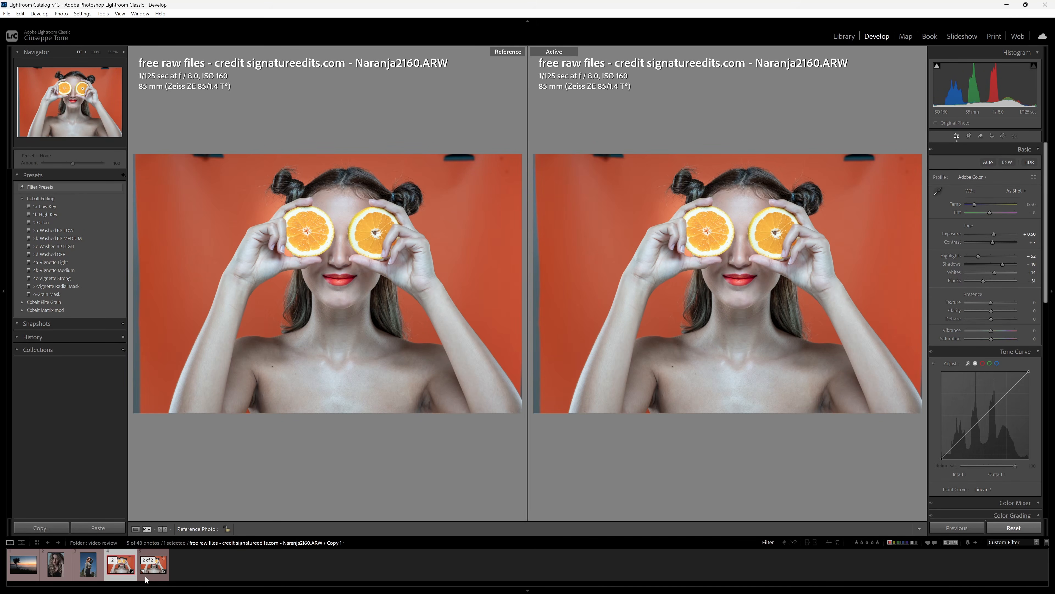
Apply Cobalt Studio (S) and Flash white balance (Temp 5500) to Naranja2160.ARW Copy 1, then select the original.
{"action": "left_click", "coordinate": [967, 176]}
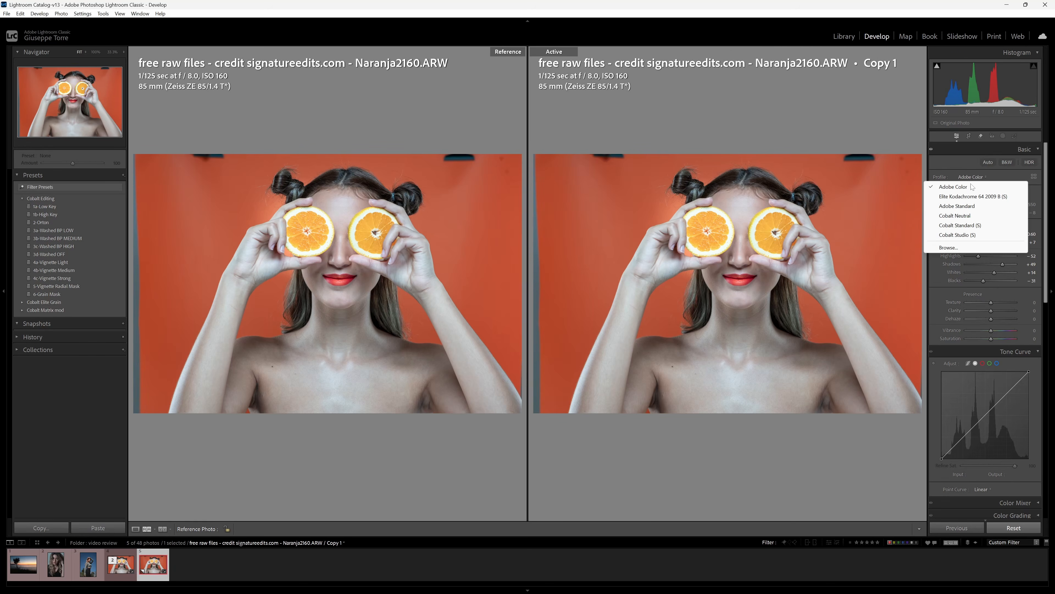
{"action": "left_click", "coordinate": [957, 235]}
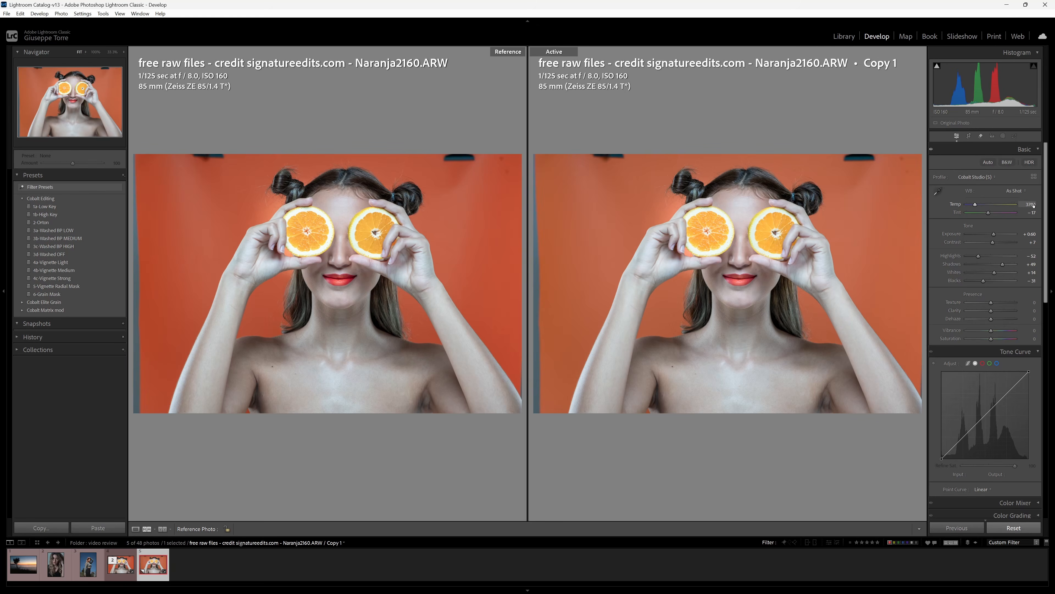
{"action": "left_click", "coordinate": [1019, 194]}
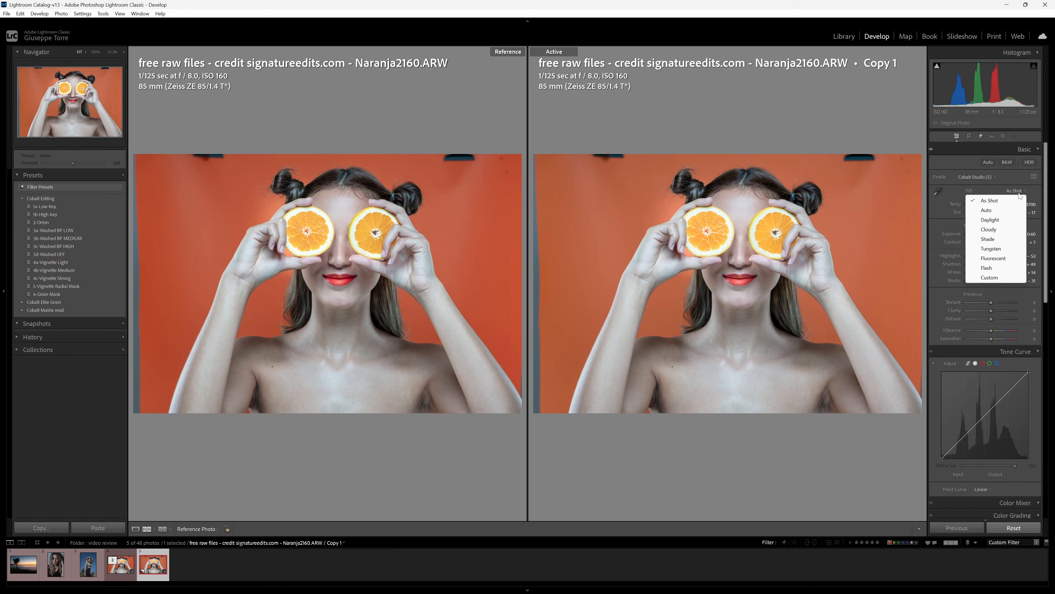
{"action": "left_click", "coordinate": [1000, 268]}
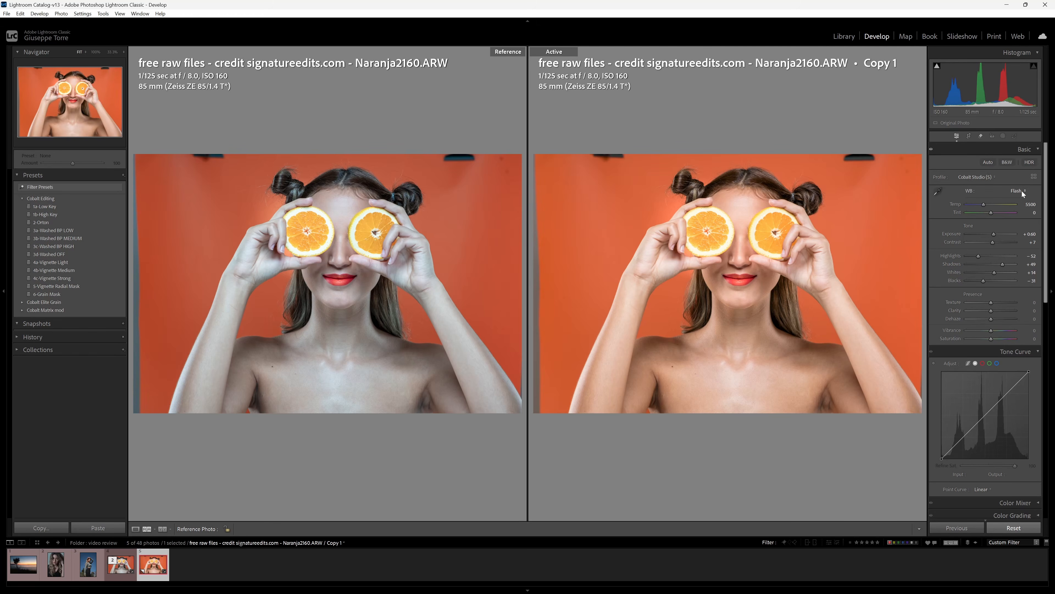
{"action": "key", "text": "Left"}
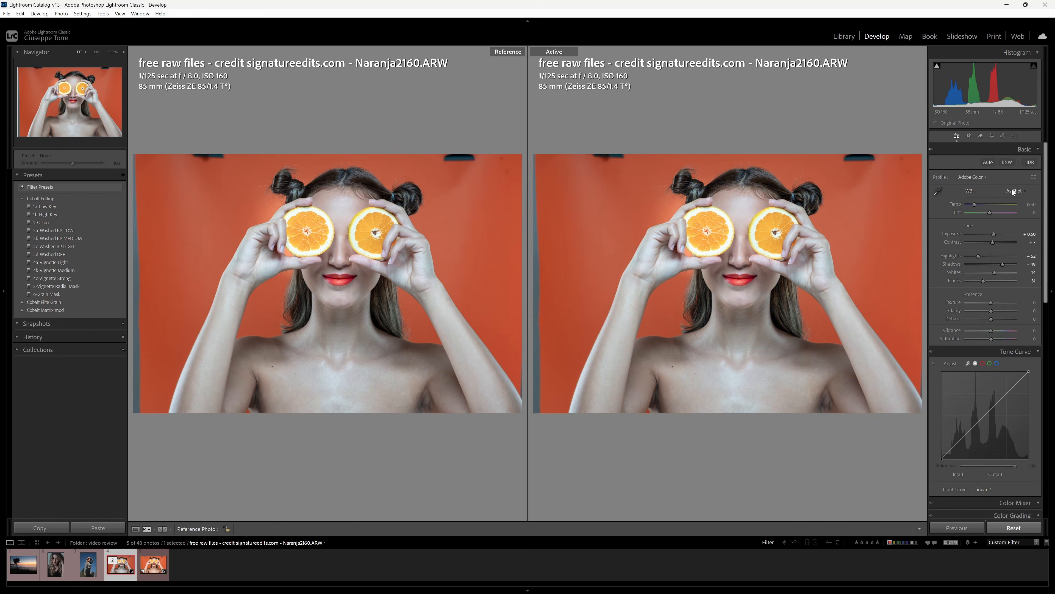
Set the original portrait's white balance to Flash, then select the virtual copy.
{"action": "left_click", "coordinate": [1015, 192]}
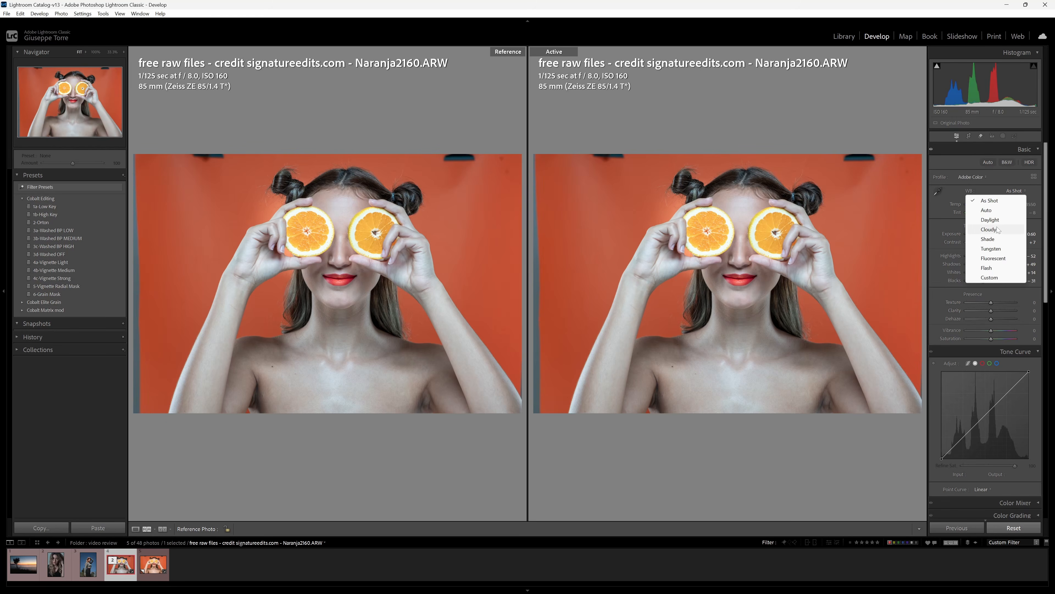
{"action": "left_click", "coordinate": [989, 269]}
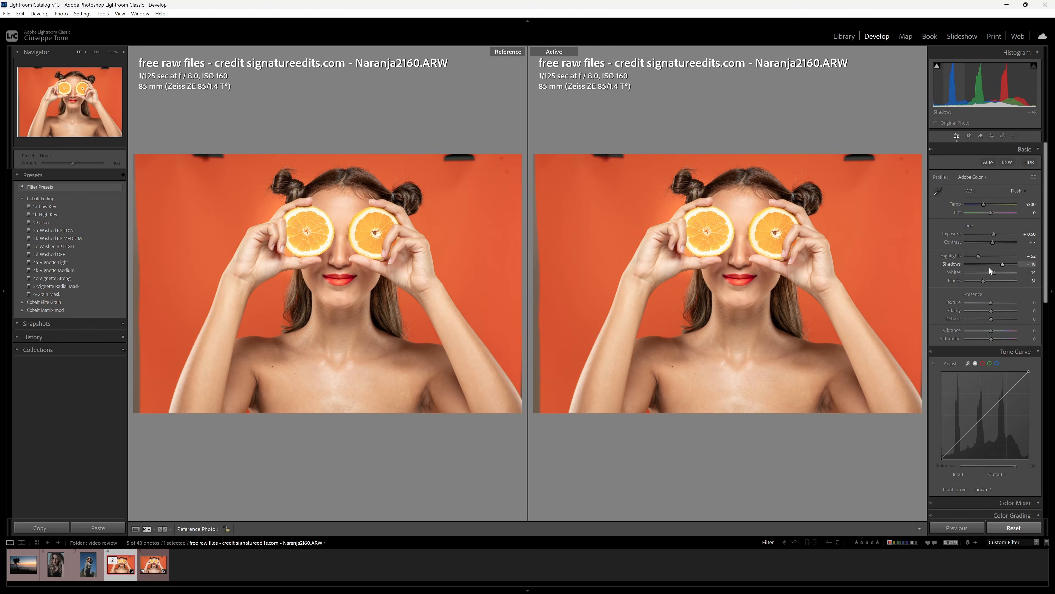
{"action": "key", "text": "Right"}
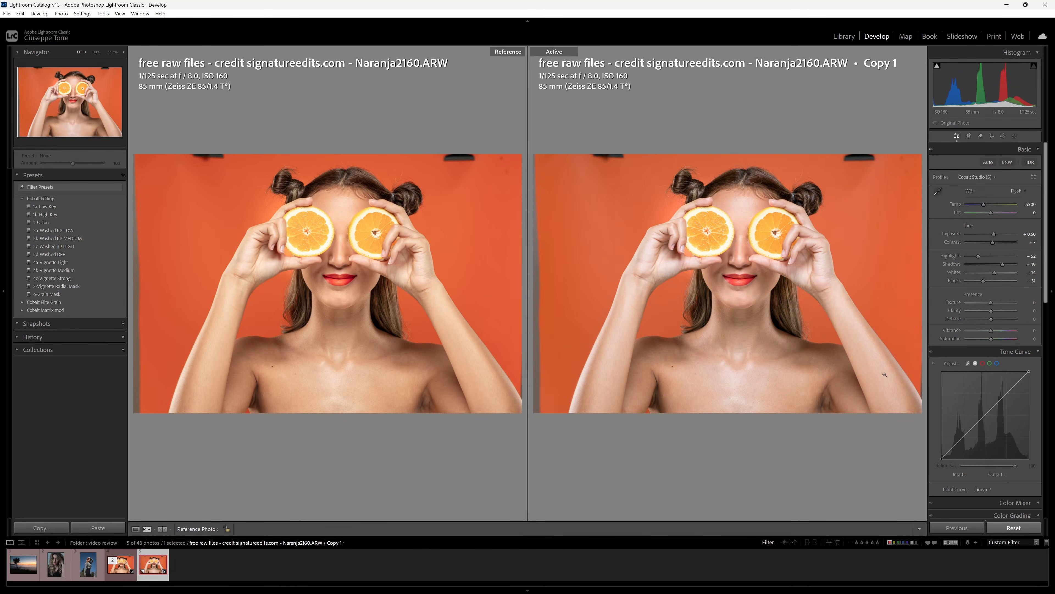
Compare original and copy at 100% around the nose, then return both to Fit.
{"action": "left_click", "coordinate": [737, 259]}
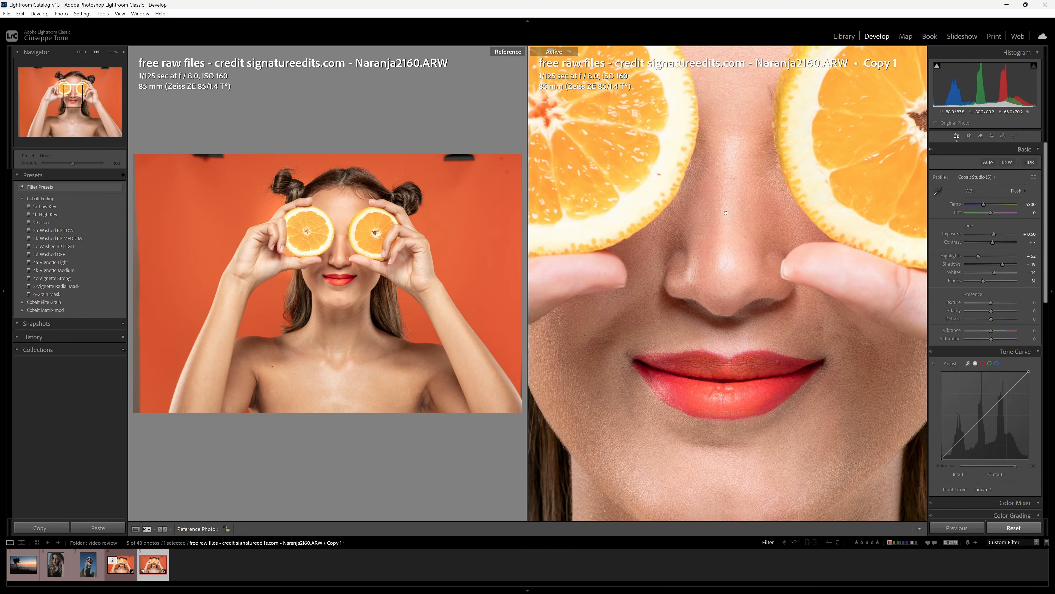
{"action": "left_click", "coordinate": [340, 264]}
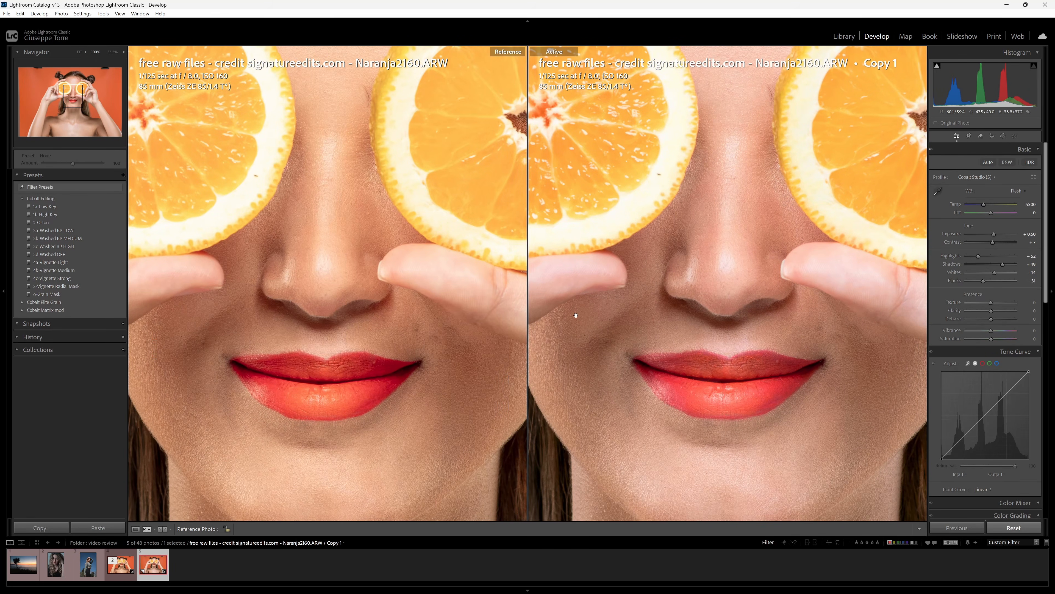
{"action": "left_click", "coordinate": [778, 332]}
{"action": "left_click", "coordinate": [398, 307]}
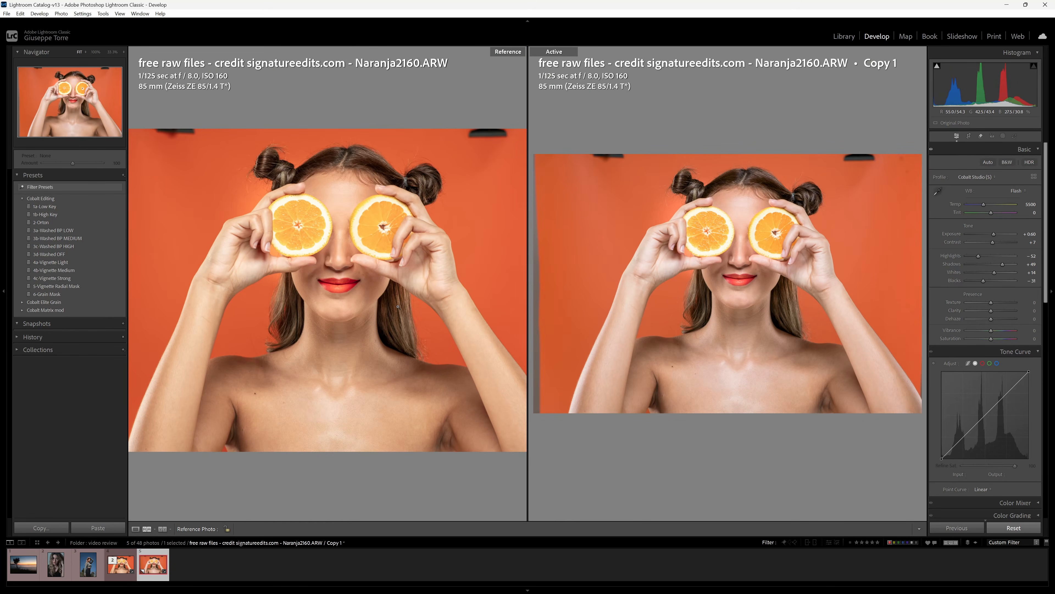
{"action": "left_click", "coordinate": [384, 299]}
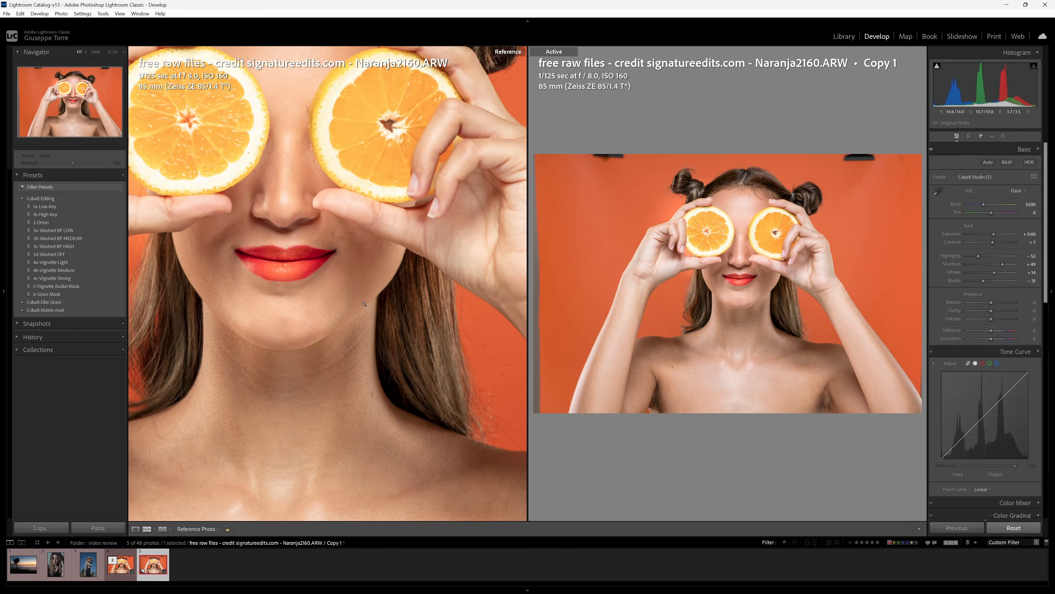
{"action": "left_click", "coordinate": [384, 299]}
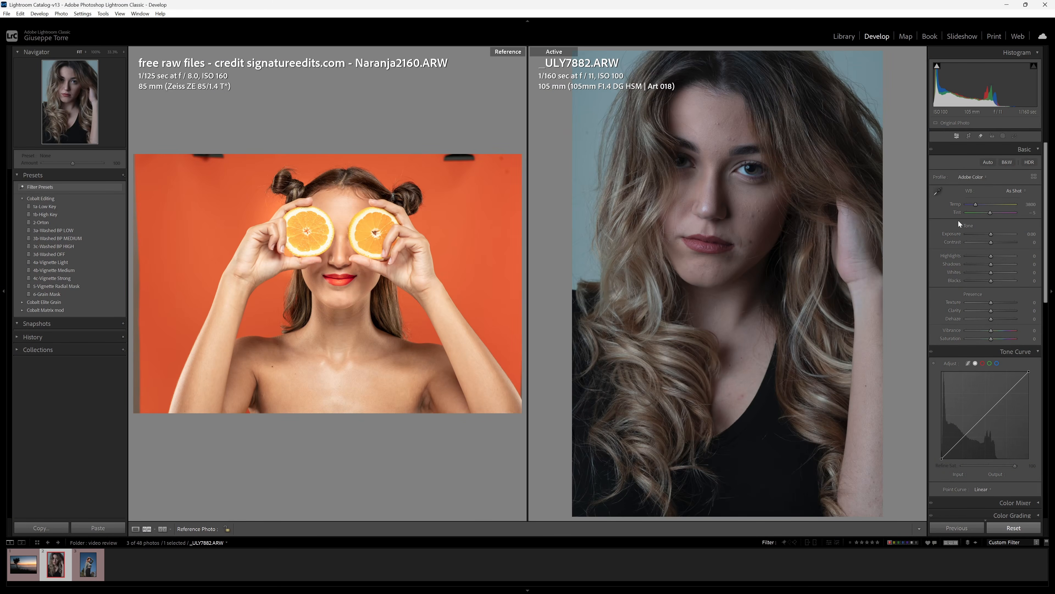
Auto-tone _ULY7882.ARW, reset Vibrance to 0, and raise Blacks to −11.
{"action": "left_click", "coordinate": [989, 162]}
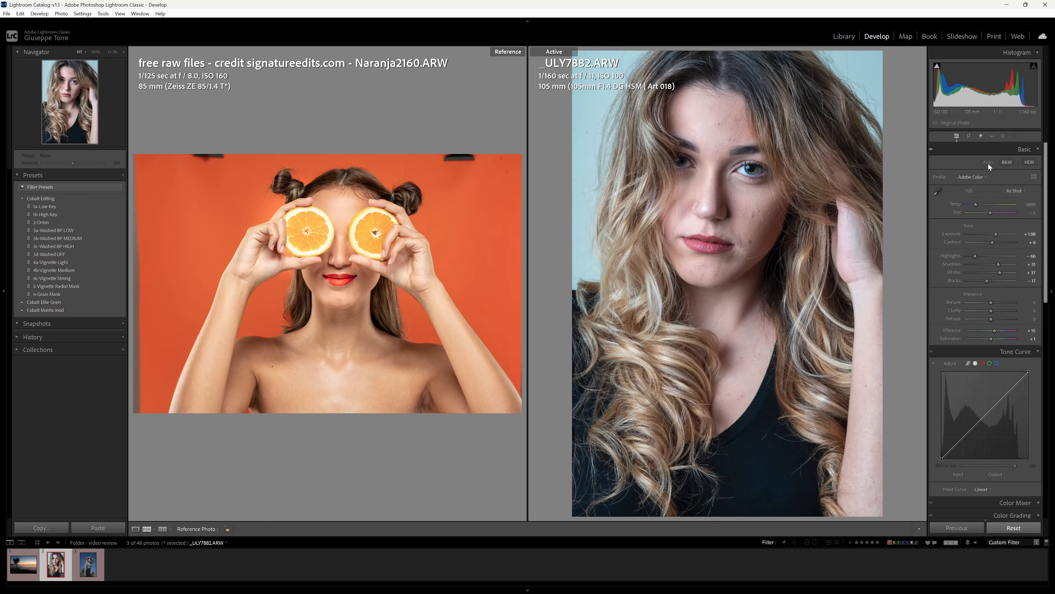
{"action": "double_click", "coordinate": [956, 329]}
{"action": "mouse_move", "coordinate": [988, 281]}
{"action": "left_mouse_down"}
{"action": "mouse_move", "coordinate": [978, 255]}
{"action": "mouse_move", "coordinate": [994, 273]}
{"action": "left_mouse_up"}
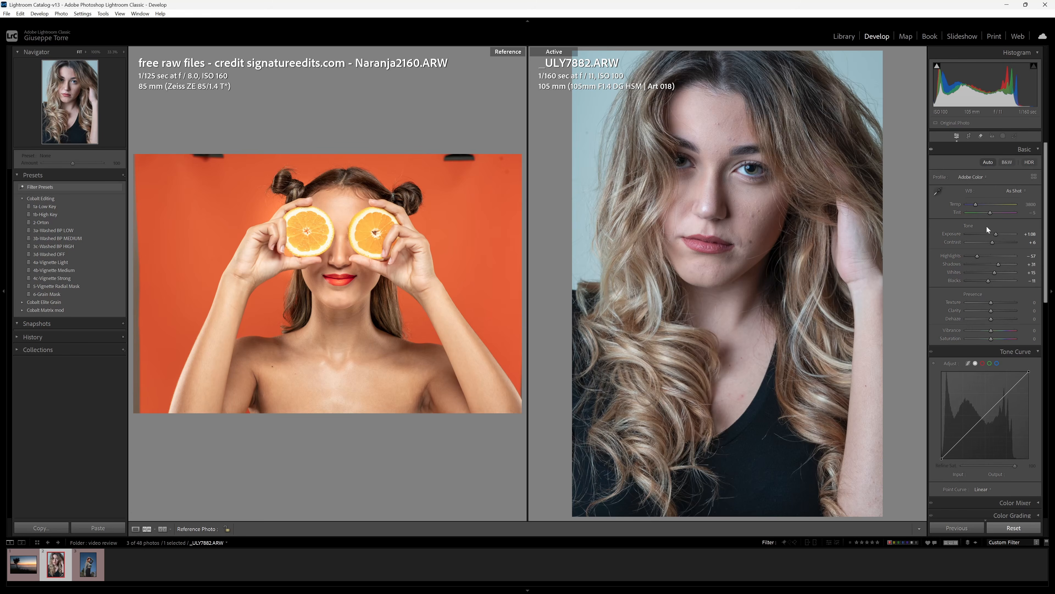
Create a virtual copy of _ULY7882.ARW and set the original as the reference photo.
{"action": "right_click", "coordinate": [58, 566]}
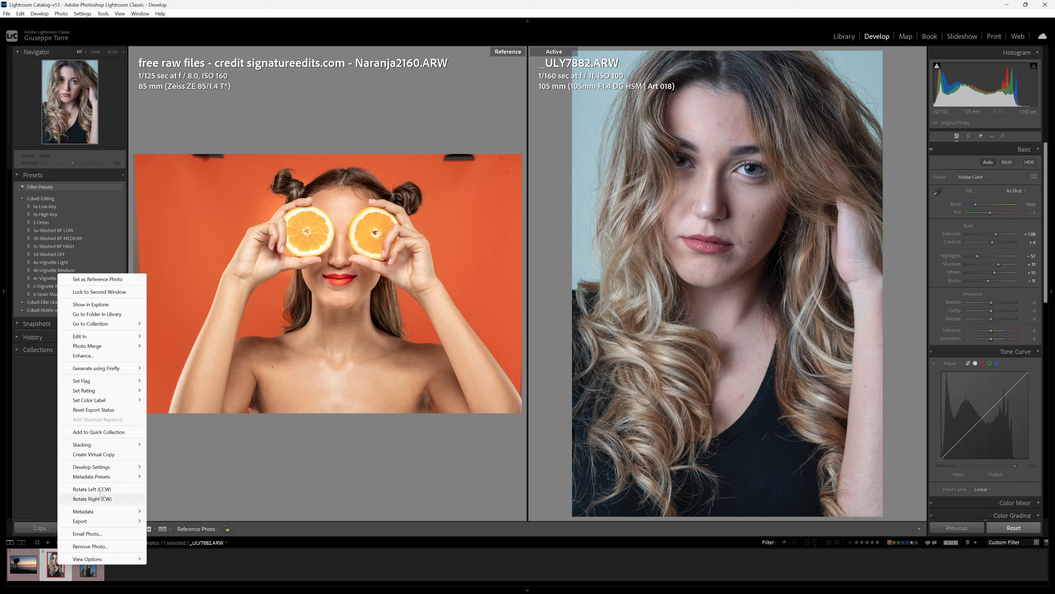
{"action": "left_click", "coordinate": [100, 454]}
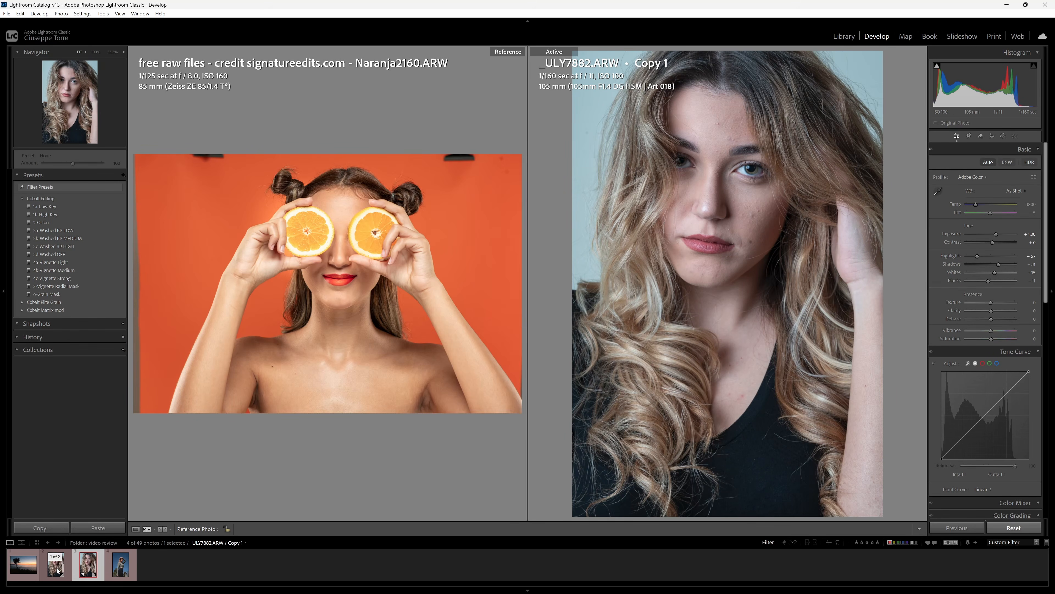
{"action": "left_click_drag", "start_coordinate": [57, 567], "coordinate": [316, 332]}
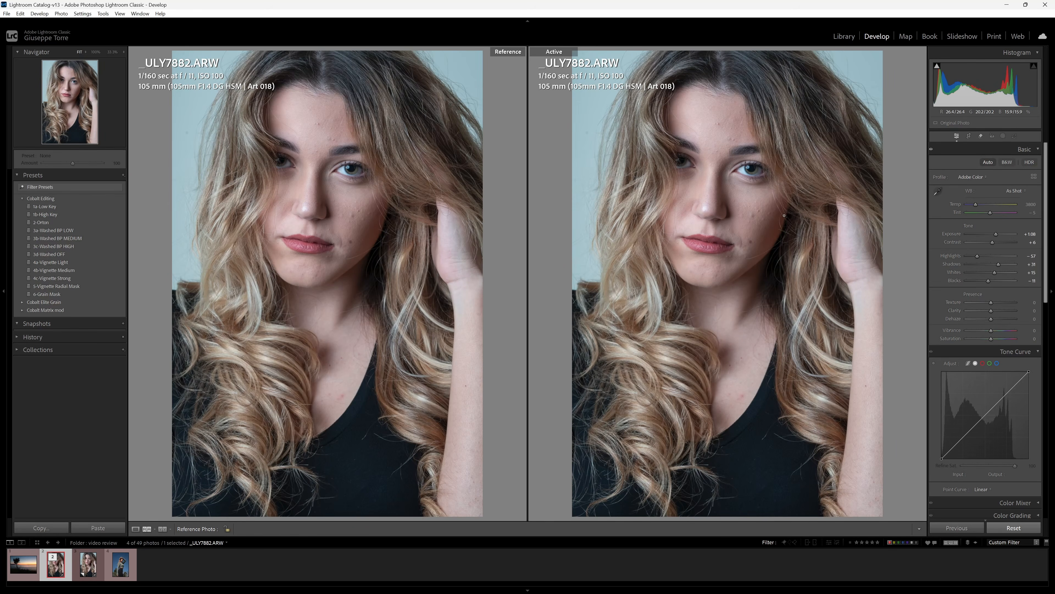
Select _ULY7882.ARW Copy 1 and apply the Cobalt Studio (S) profile.
{"action": "left_click", "coordinate": [89, 564]}
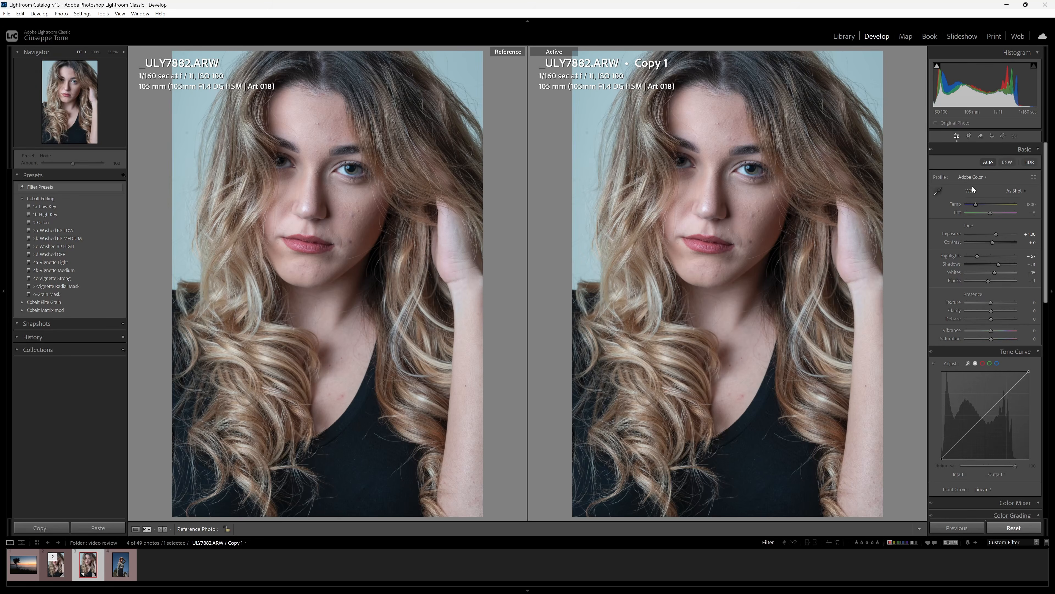
{"action": "left_click", "coordinate": [982, 177]}
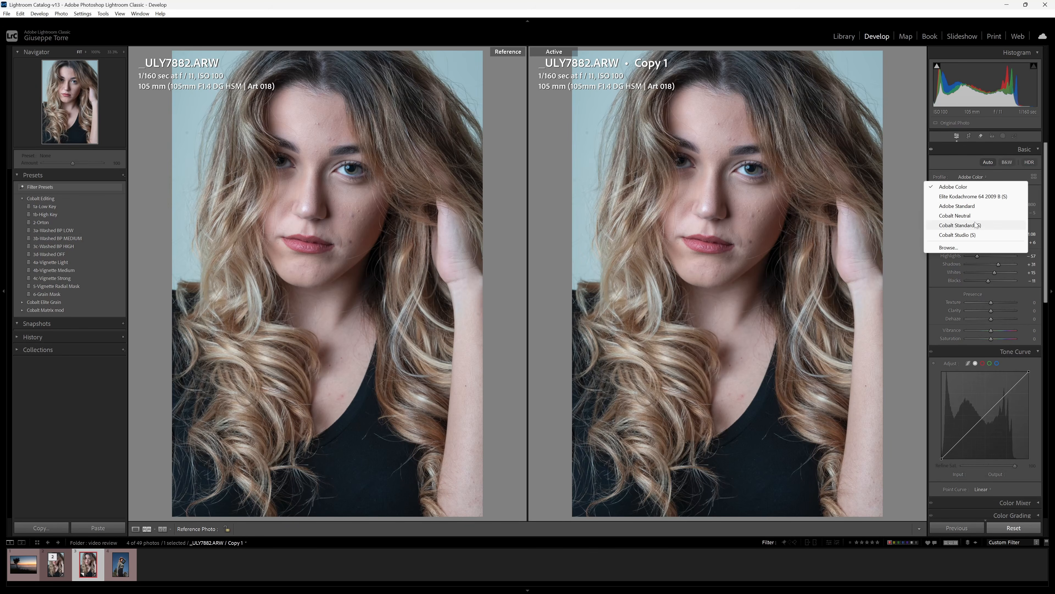
{"action": "left_click", "coordinate": [975, 234]}
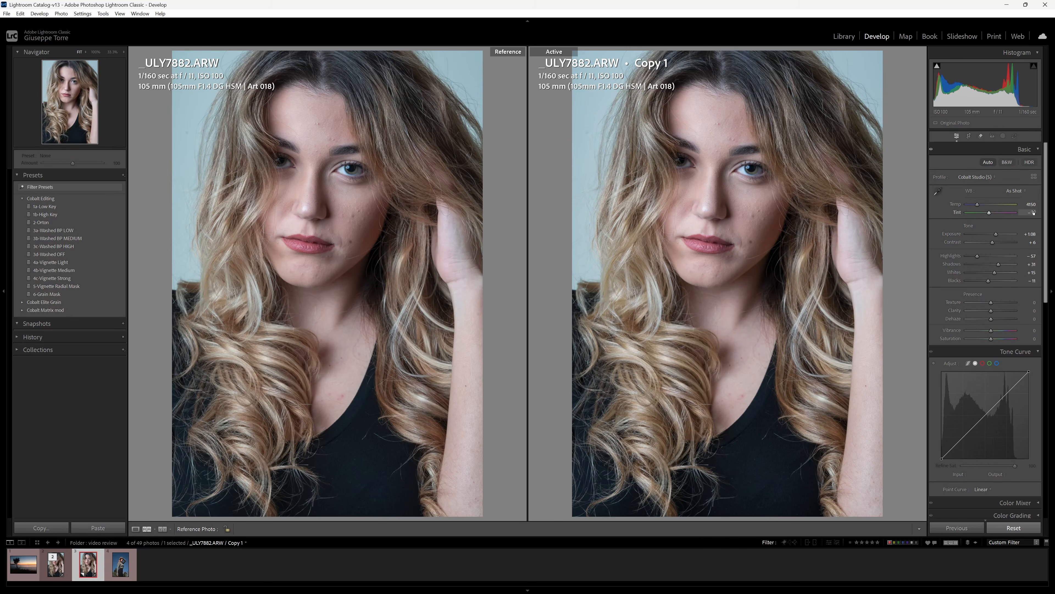
{"action": "left_click", "coordinate": [631, 216]}
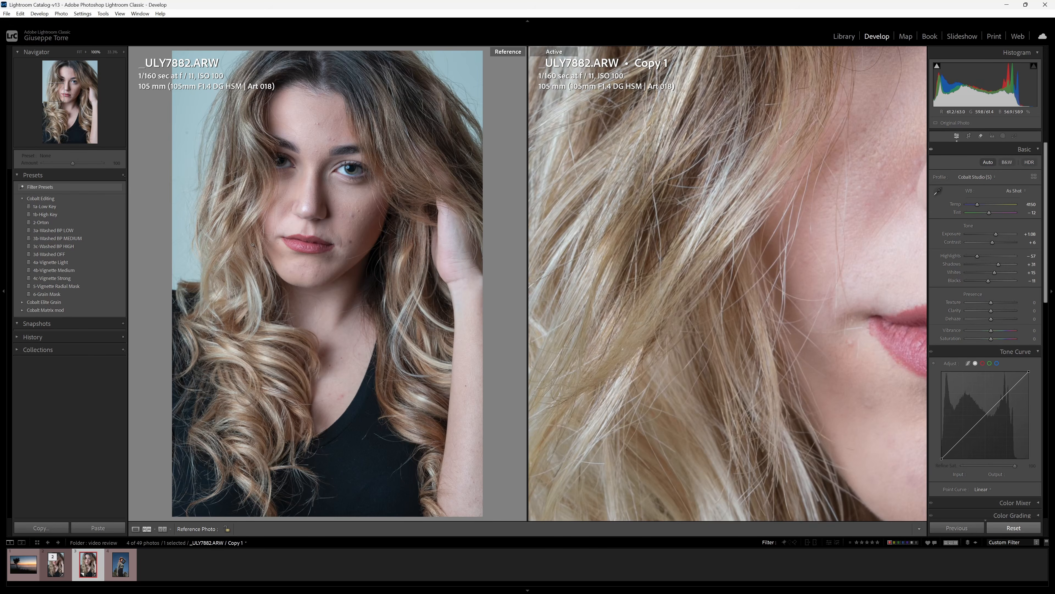
{"action": "left_click", "coordinate": [301, 310]}
{"action": "left_click_drag", "start_coordinate": [301, 310], "coordinate": [392, 291]}
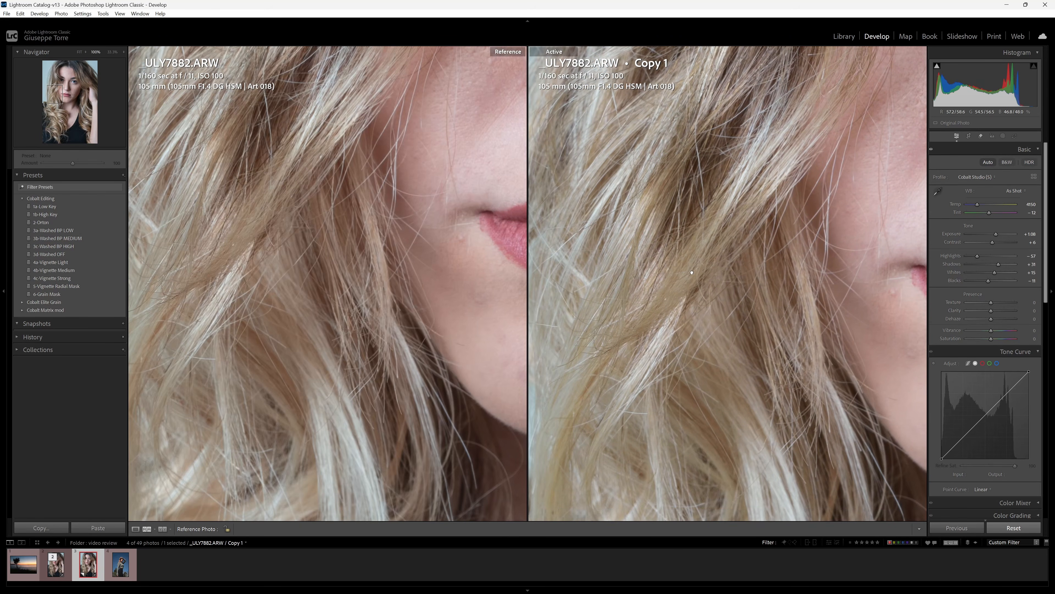
{"action": "left_click_drag", "start_coordinate": [291, 288], "coordinate": [245, 235]}
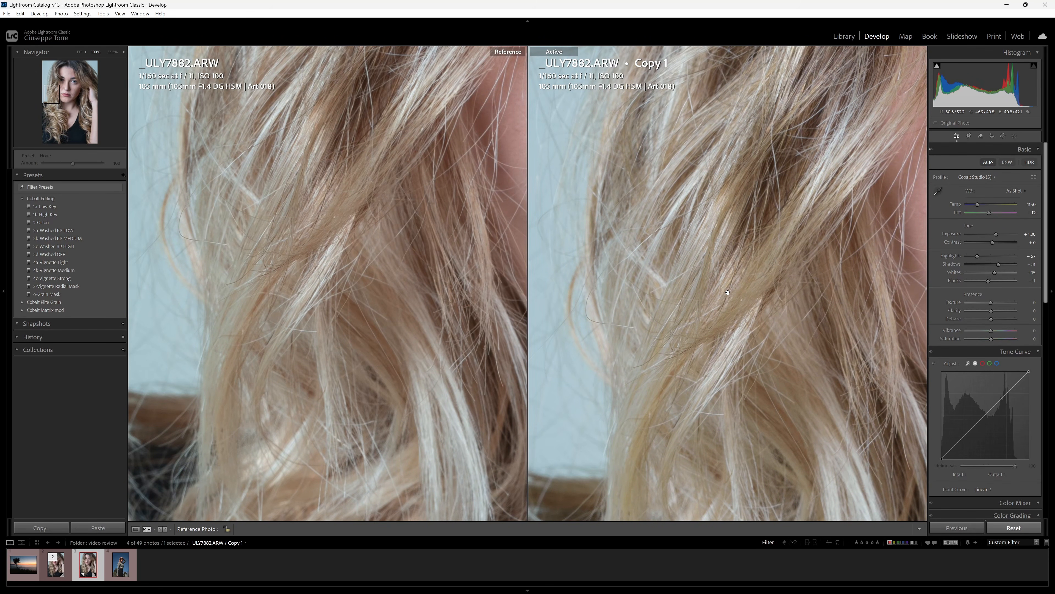
{"action": "left_click_drag", "start_coordinate": [727, 286], "coordinate": [740, 271]}
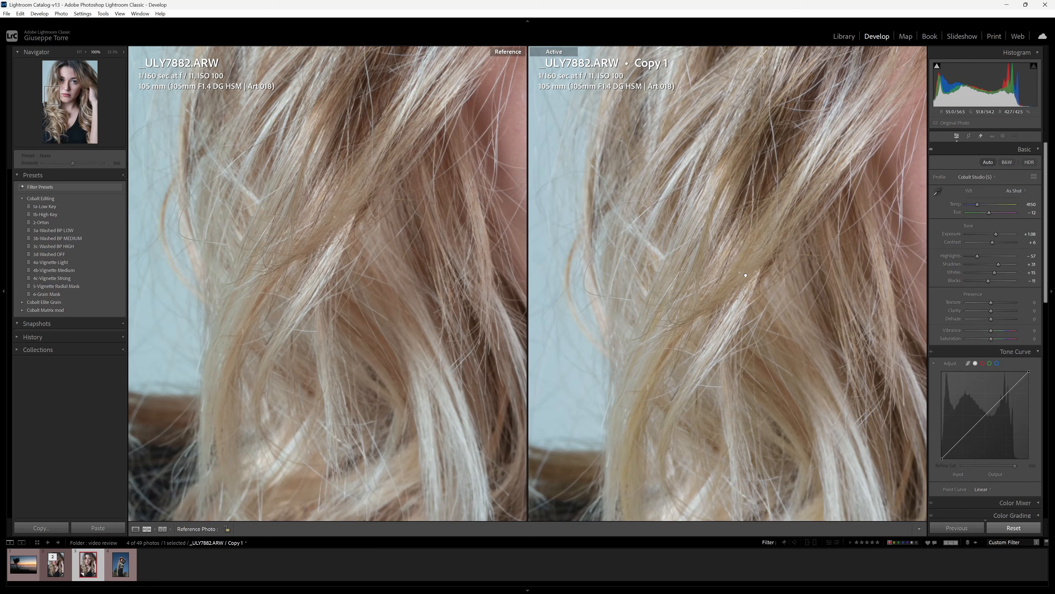
{"action": "left_click", "coordinate": [745, 276]}
{"action": "left_click", "coordinate": [687, 220]}
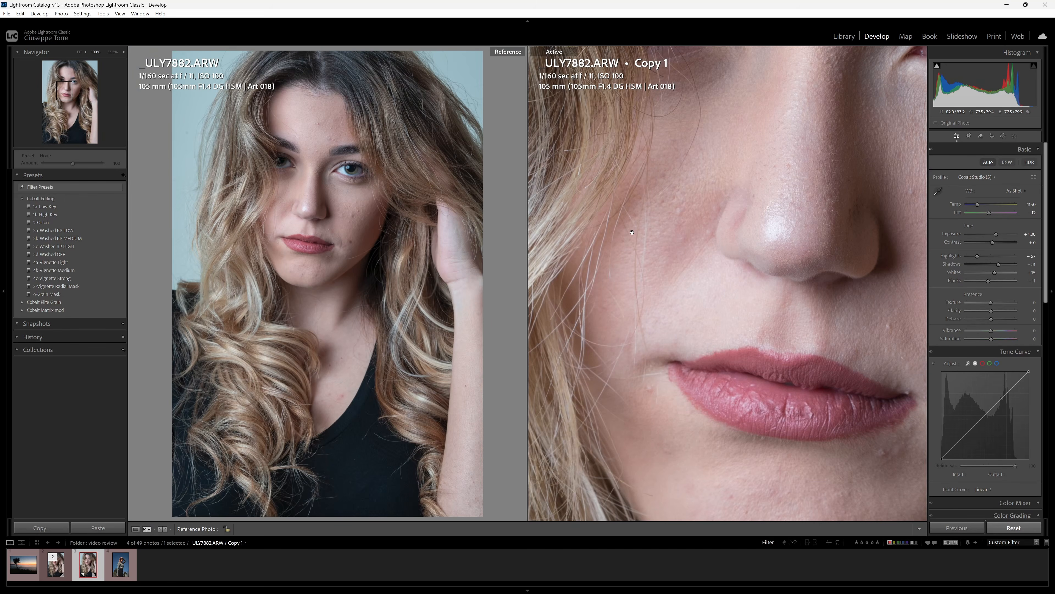
{"action": "left_click_drag", "start_coordinate": [688, 219], "coordinate": [810, 214]}
{"action": "left_click_drag", "start_coordinate": [251, 208], "coordinate": [345, 304]}
{"action": "left_click_drag", "start_coordinate": [781, 302], "coordinate": [787, 356]}
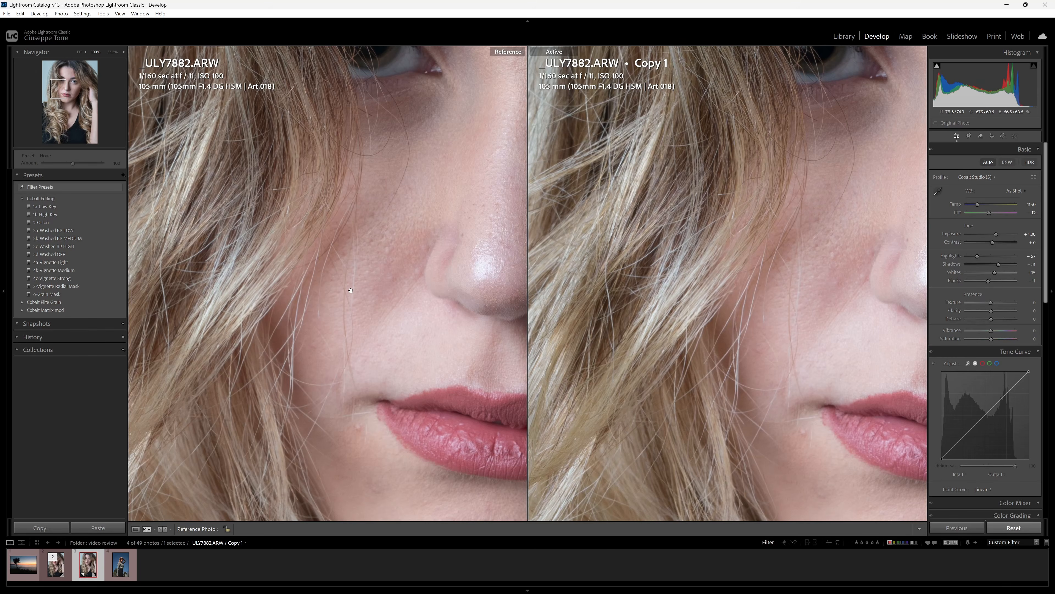
{"action": "left_click", "coordinate": [801, 300]}
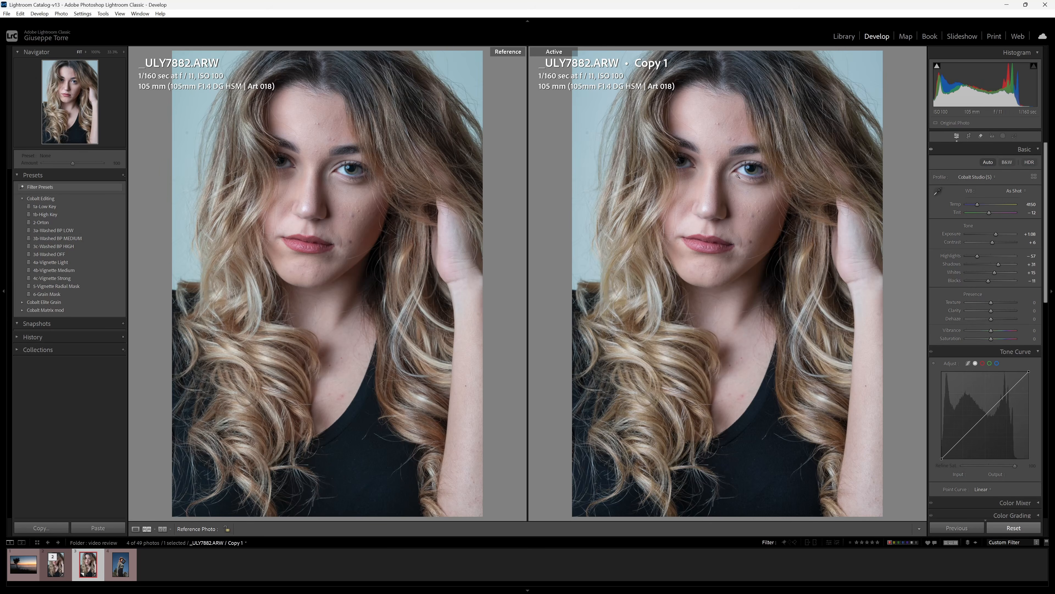
Try Flash white balance on the copy, inspect it up close, revert to As Shot, then reapply Flash.
{"action": "left_click", "coordinate": [1021, 192]}
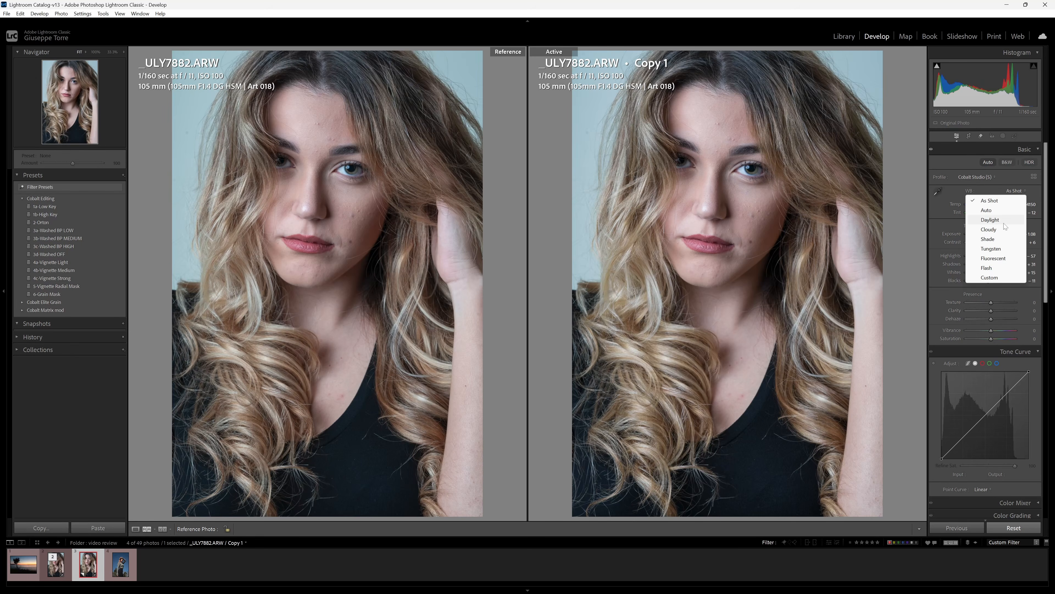
{"action": "left_click", "coordinate": [992, 268]}
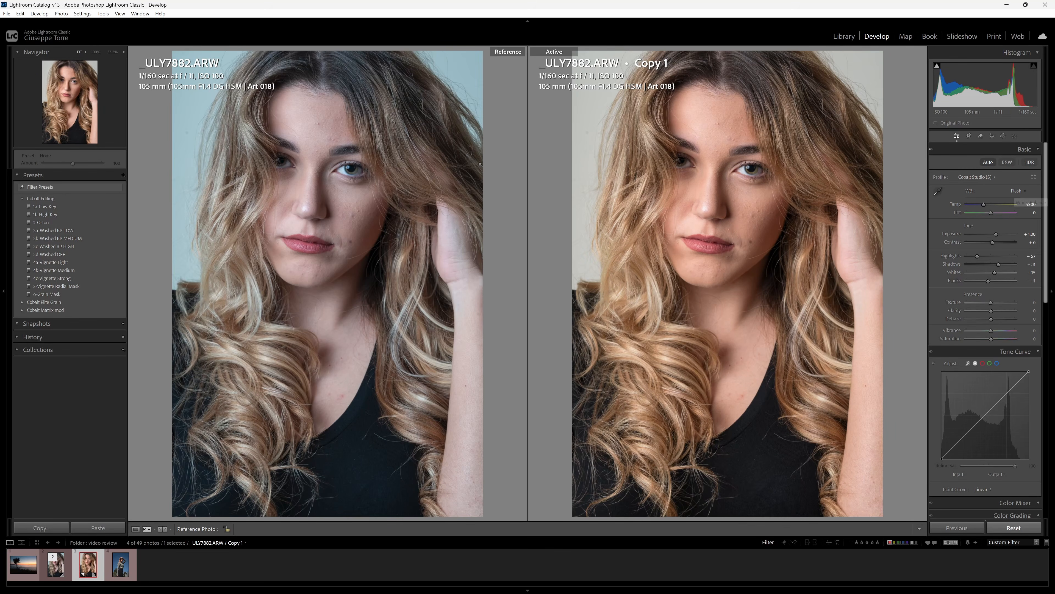
{"action": "left_click", "coordinate": [676, 225]}
{"action": "left_click_drag", "start_coordinate": [676, 225], "coordinate": [825, 299]}
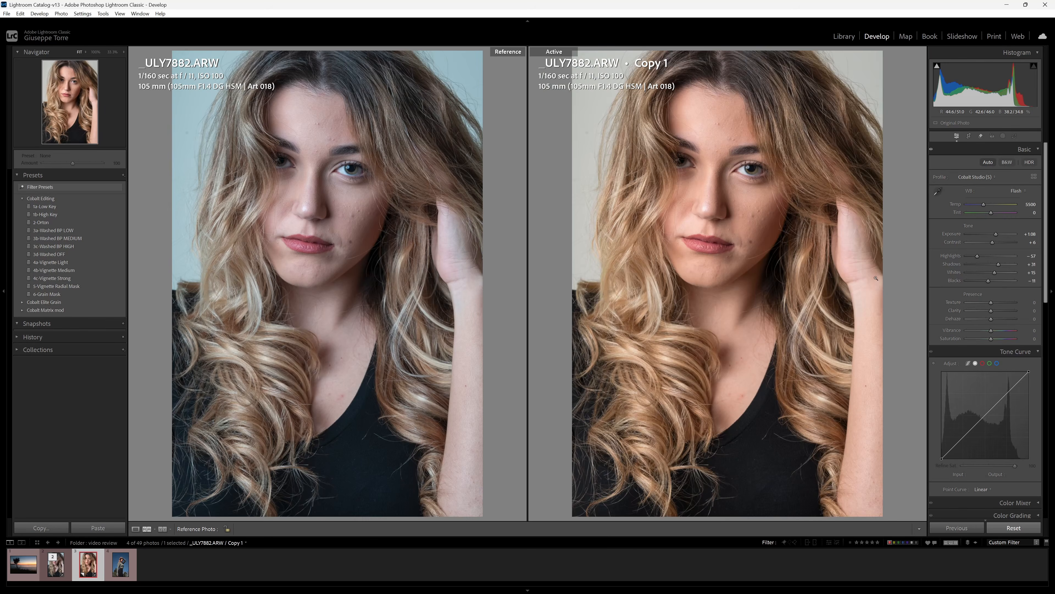
{"action": "left_click", "coordinate": [1019, 191]}
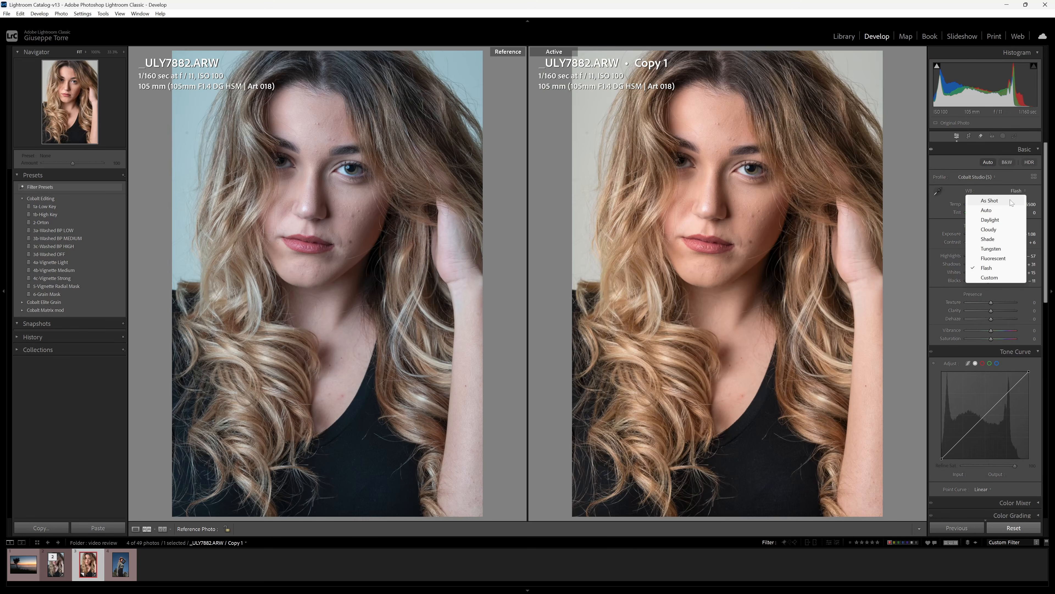
{"action": "left_click", "coordinate": [1010, 200]}
{"action": "left_click", "coordinate": [1017, 191]}
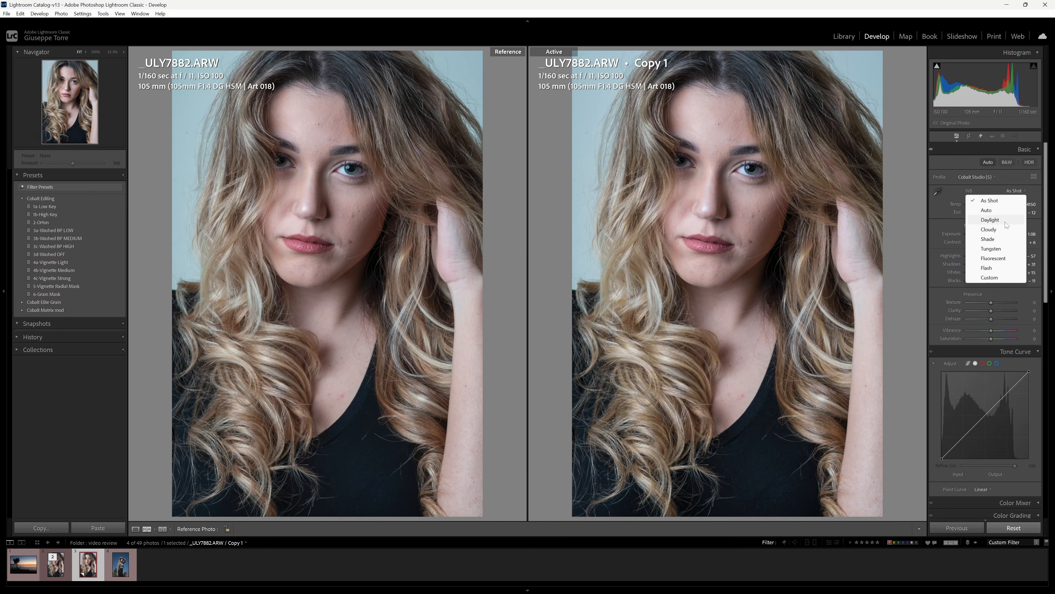
{"action": "left_click", "coordinate": [993, 268]}
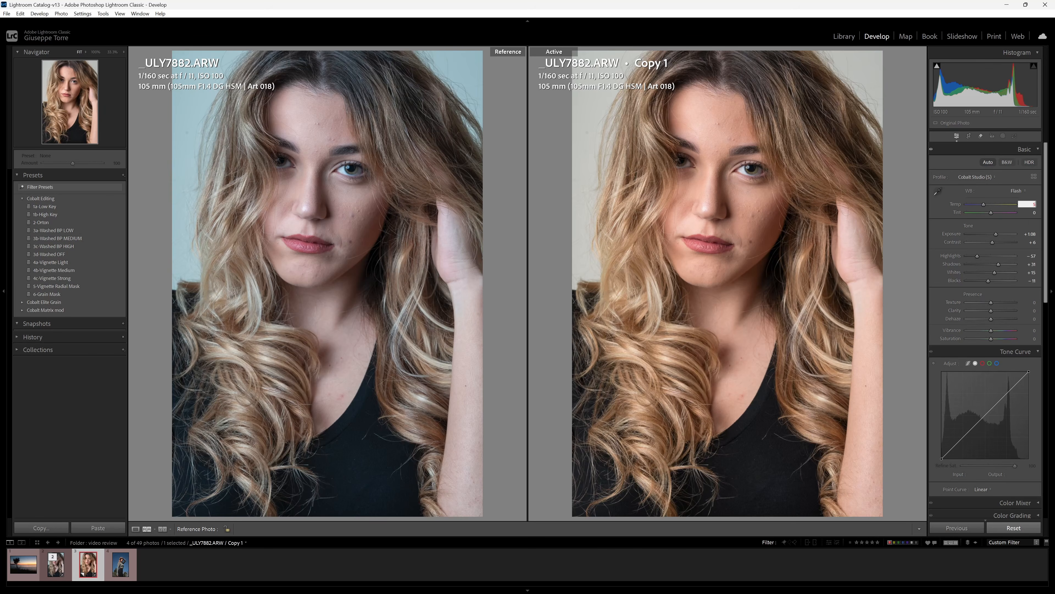
Set the copy's Temp to 5000 and lower its Tint to -9.
{"action": "type", "text": "000"}
{"action": "key", "text": "Return"}
{"action": "key", "text": "period"}
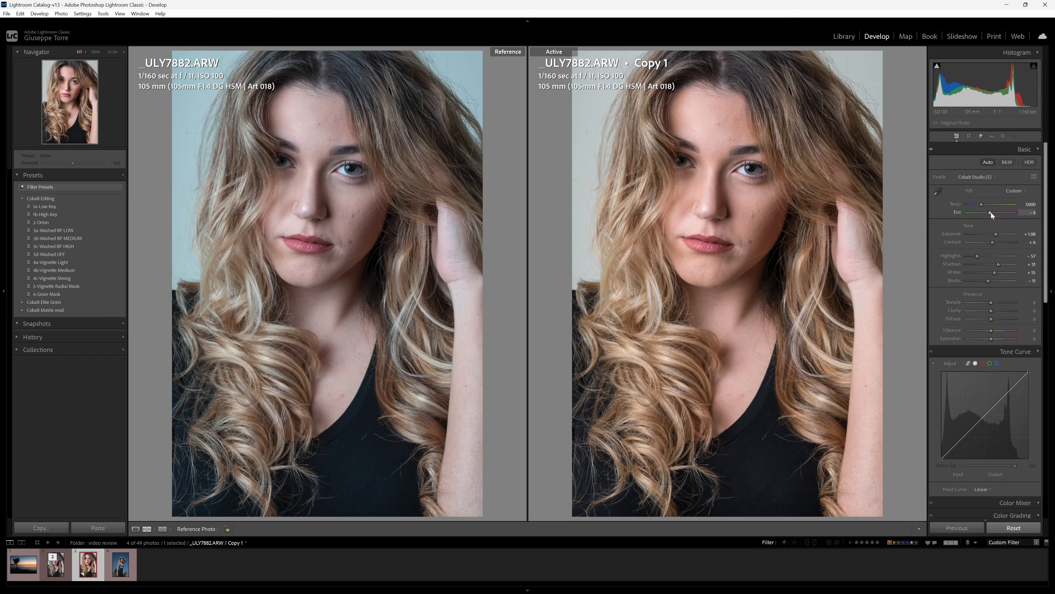
{"action": "left_click_drag", "start_coordinate": [991, 212], "coordinate": [991, 212]}
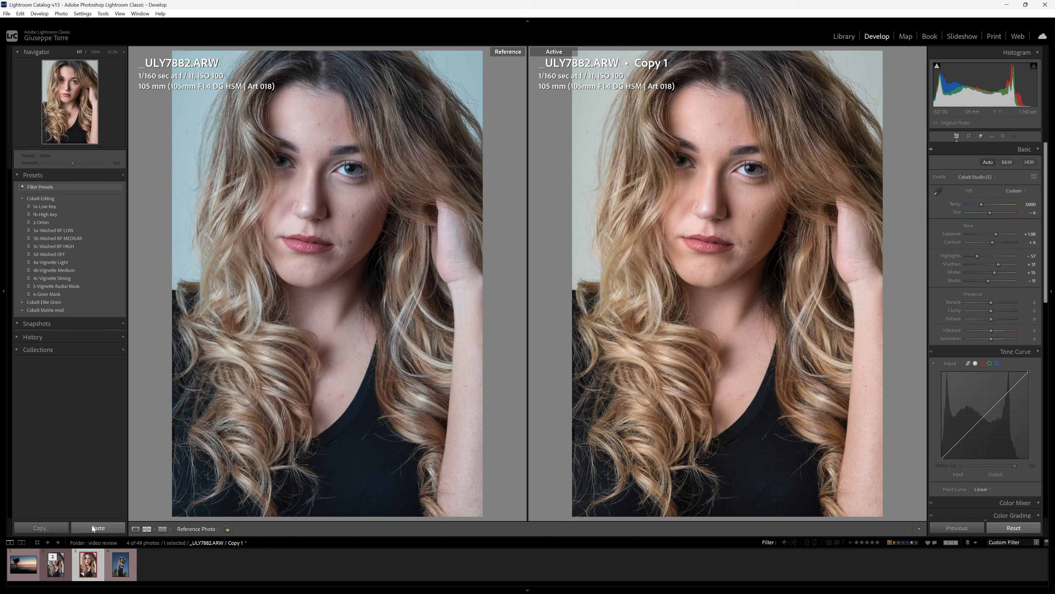
Give the original portrait Temp 5000 and Tint -6, then reselect Copy 1.
{"action": "key", "text": "Left"}
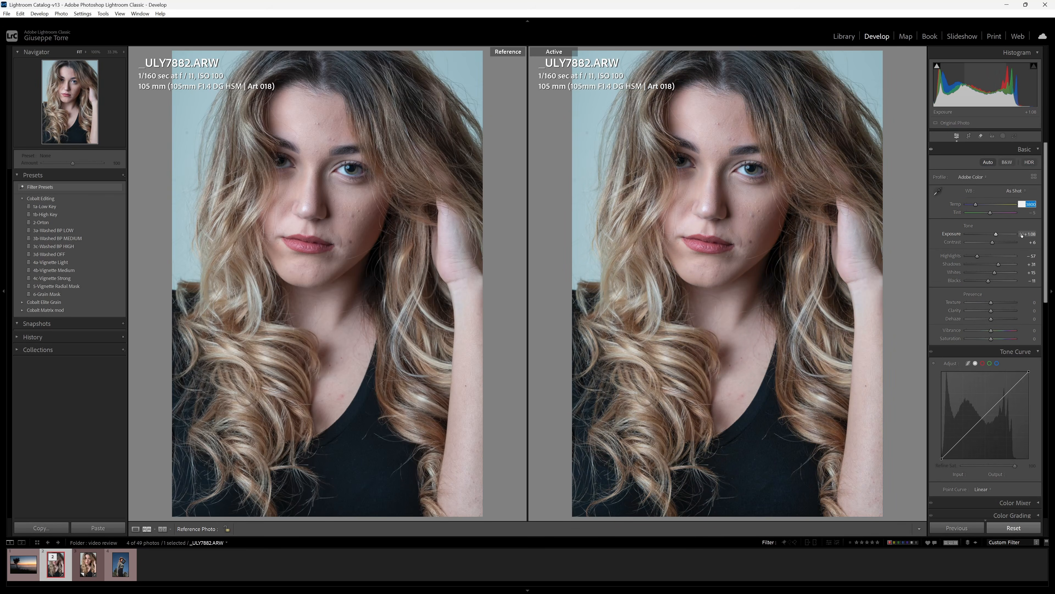
{"action": "type", "text": "5000"}
{"action": "key", "text": "Tab"}
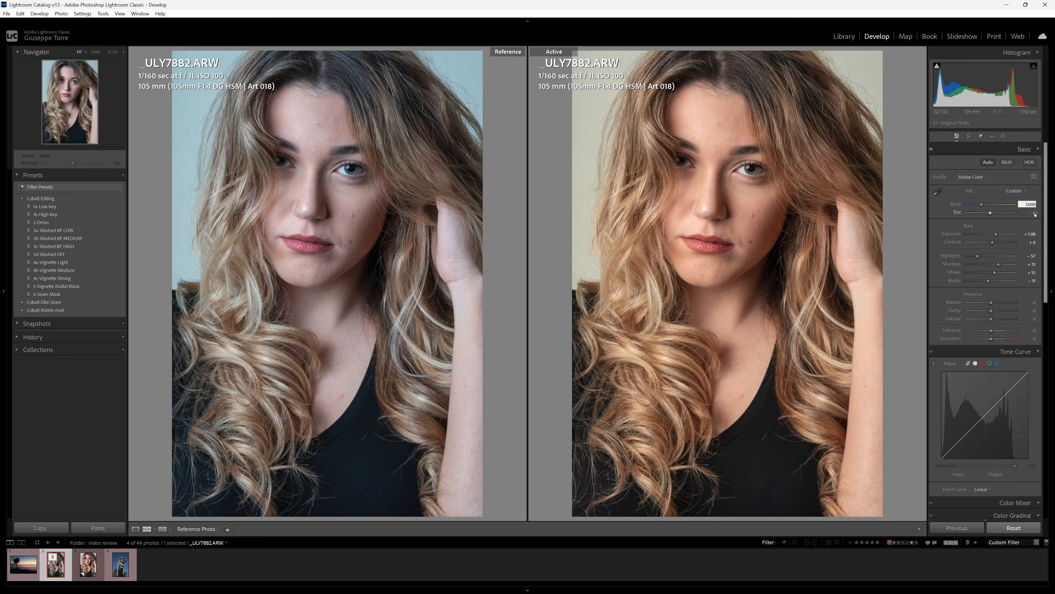
{"action": "type", "text": "-6"}
{"action": "key", "text": "Return"}
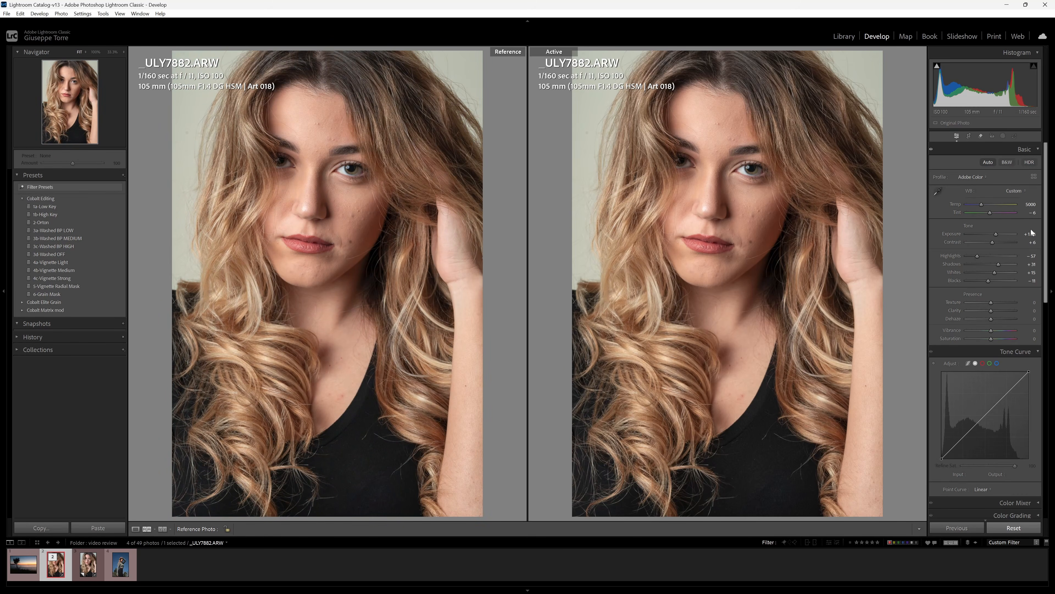
{"action": "left_click", "coordinate": [101, 574]}
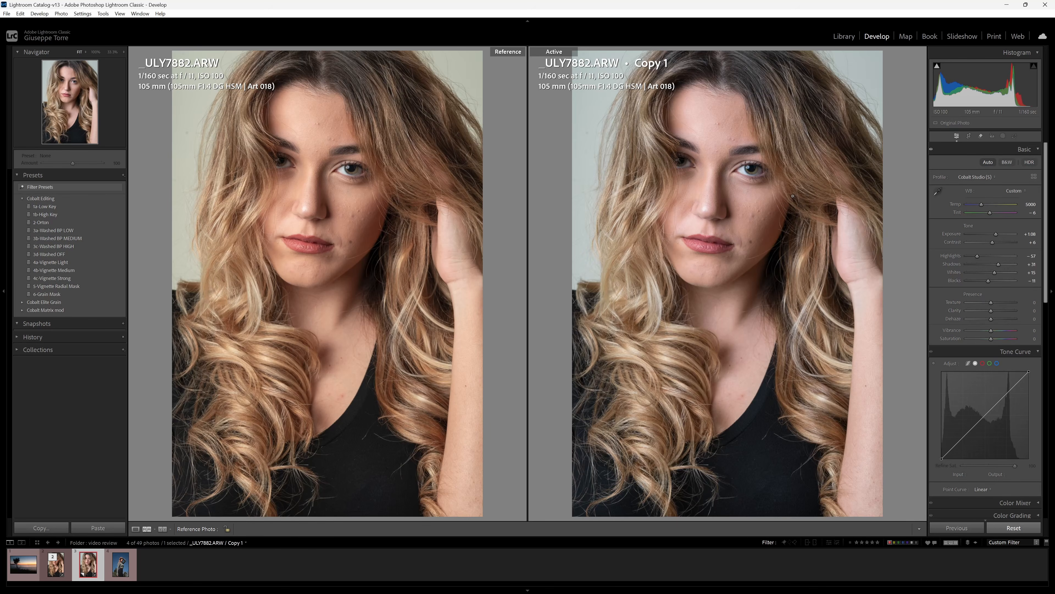
{"action": "left_click", "coordinate": [740, 170]}
{"action": "left_click", "coordinate": [740, 170]}
{"action": "left_click", "coordinate": [334, 168]}
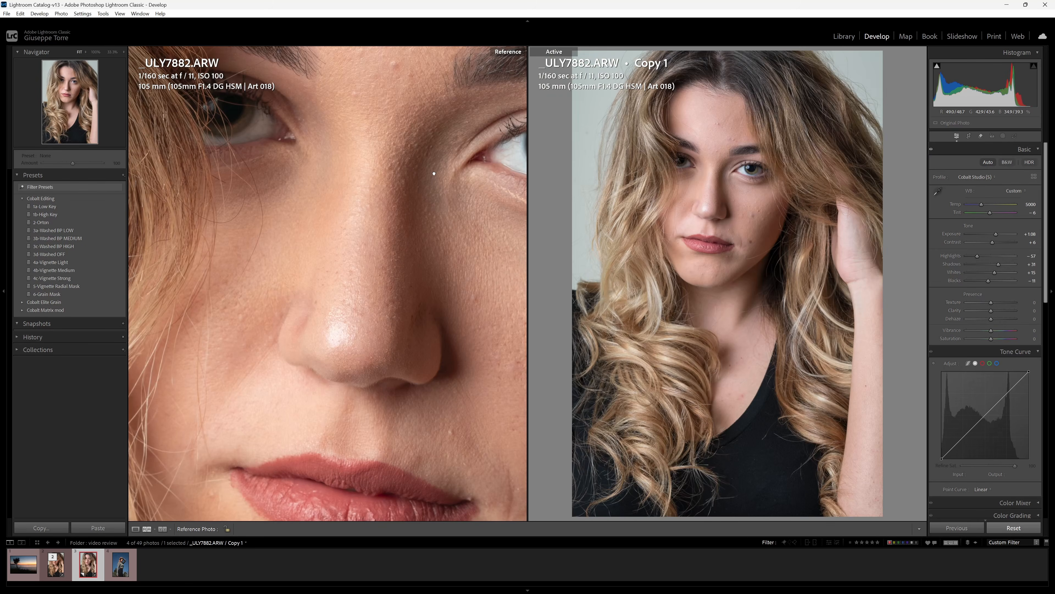
{"action": "left_click", "coordinate": [686, 191]}
{"action": "left_click", "coordinate": [686, 191]}
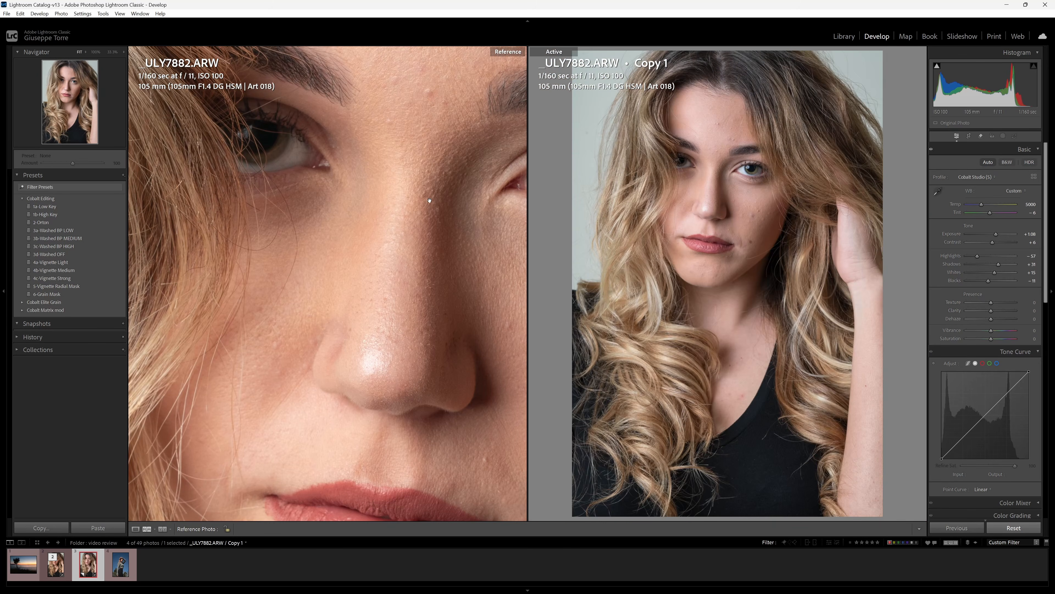
{"action": "left_click", "coordinate": [429, 200]}
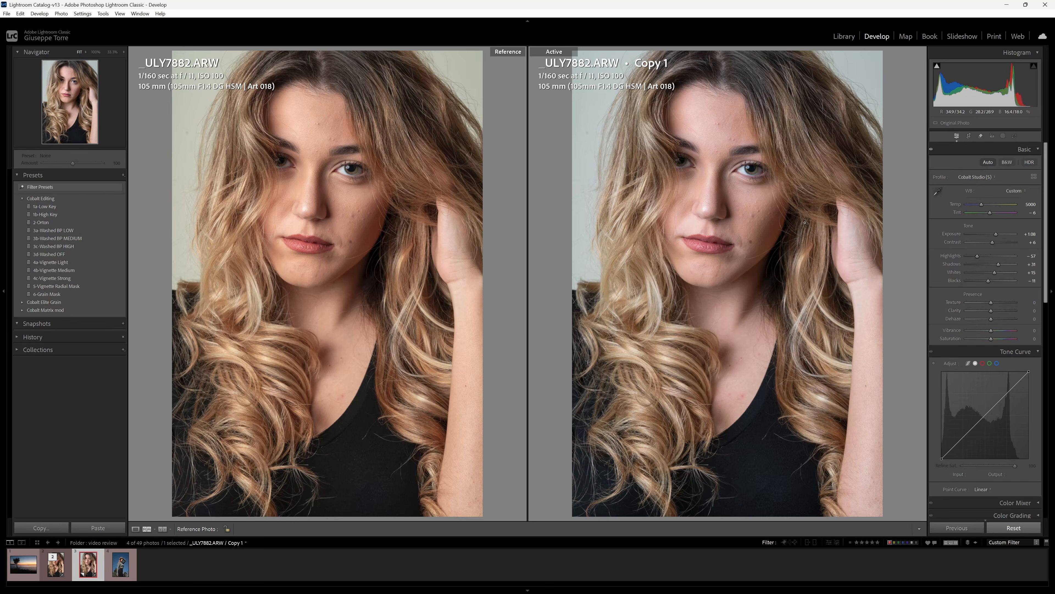
{"action": "left_click", "coordinate": [791, 233]}
{"action": "left_click", "coordinate": [767, 235]}
Switch to single-photo view and cool the original portrait's Temp to 4057.
{"action": "key", "text": "d"}
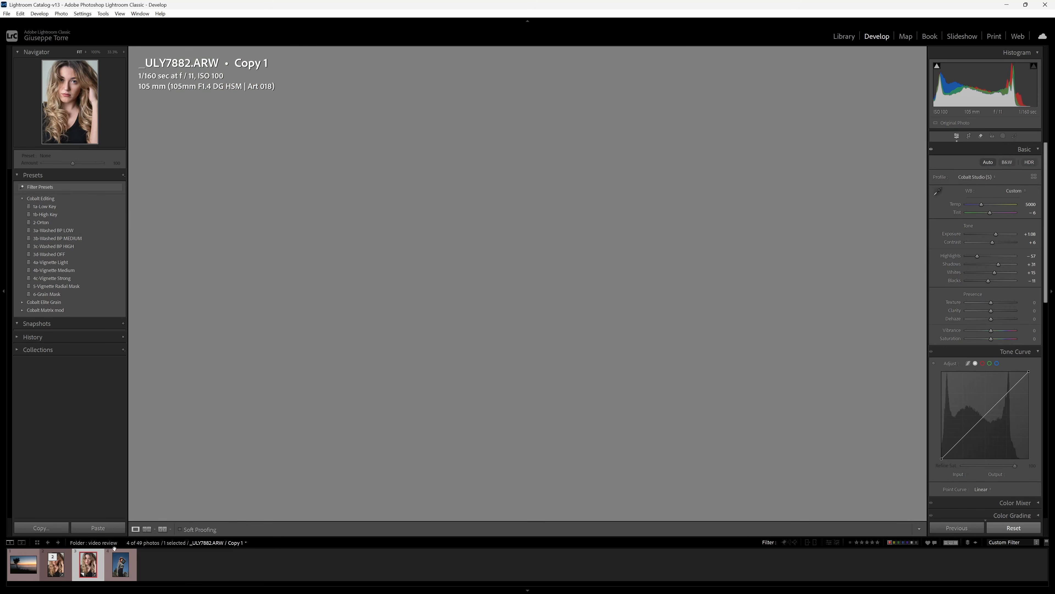
{"action": "key", "text": "Left"}
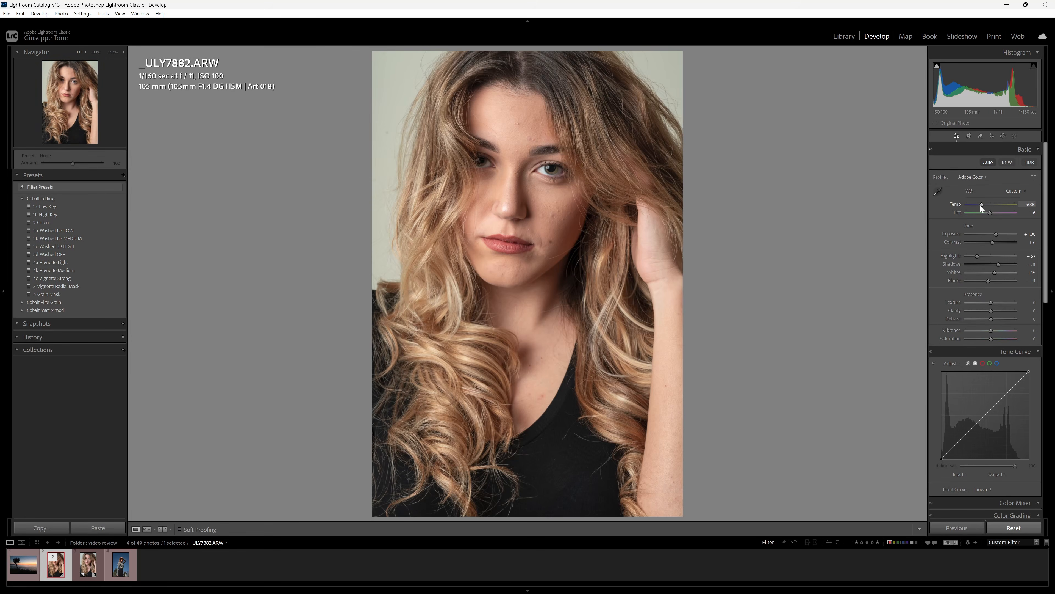
{"action": "left_click_drag", "start_coordinate": [979, 204], "coordinate": [975, 205]}
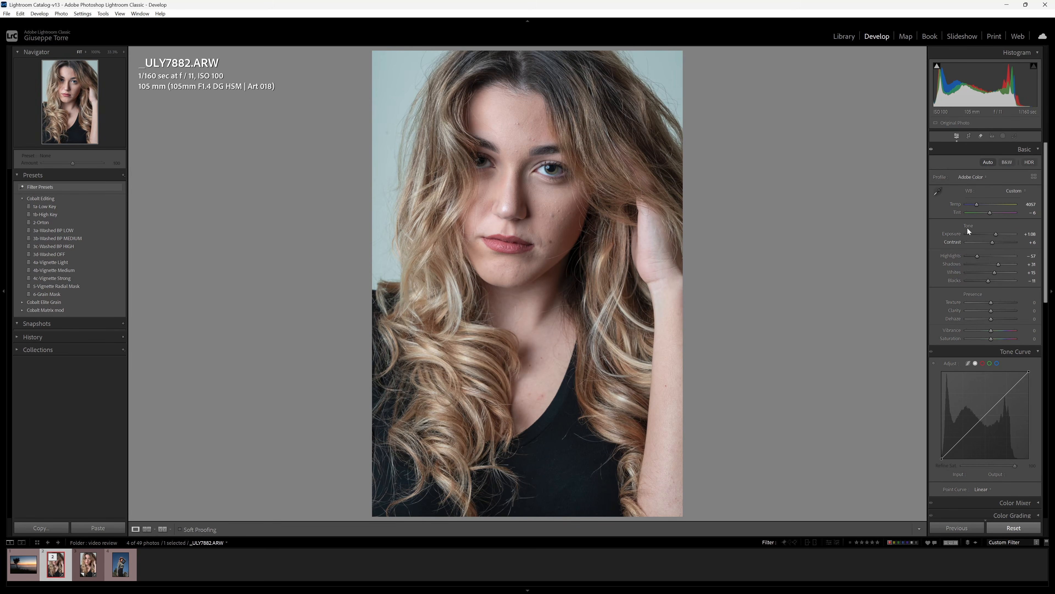
View Copy 1 at 100% panned to the eye, then add the original to the selection.
{"action": "left_click", "coordinate": [75, 572]}
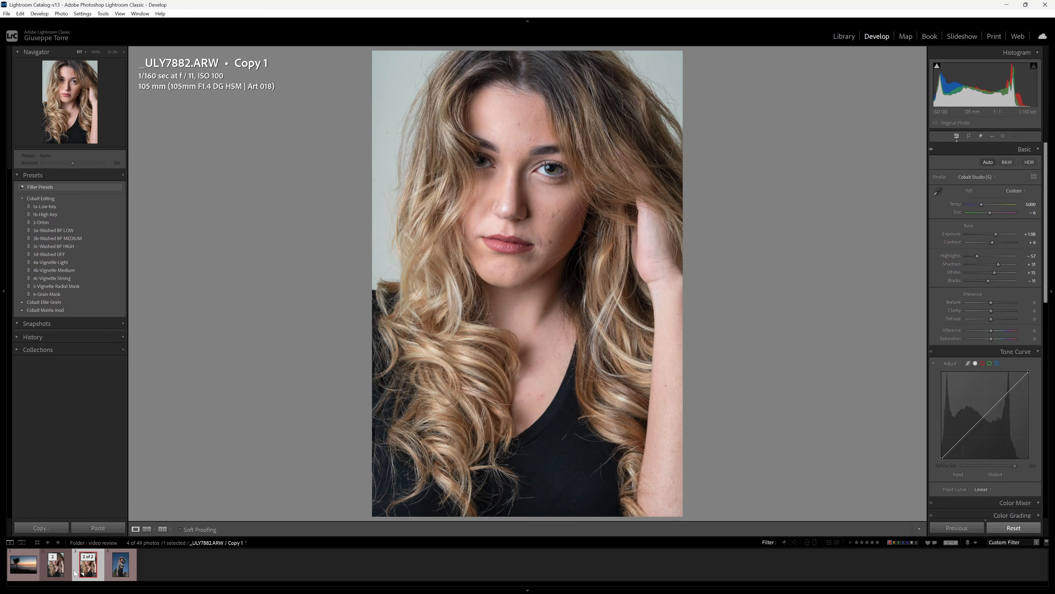
{"action": "left_click", "coordinate": [445, 213]}
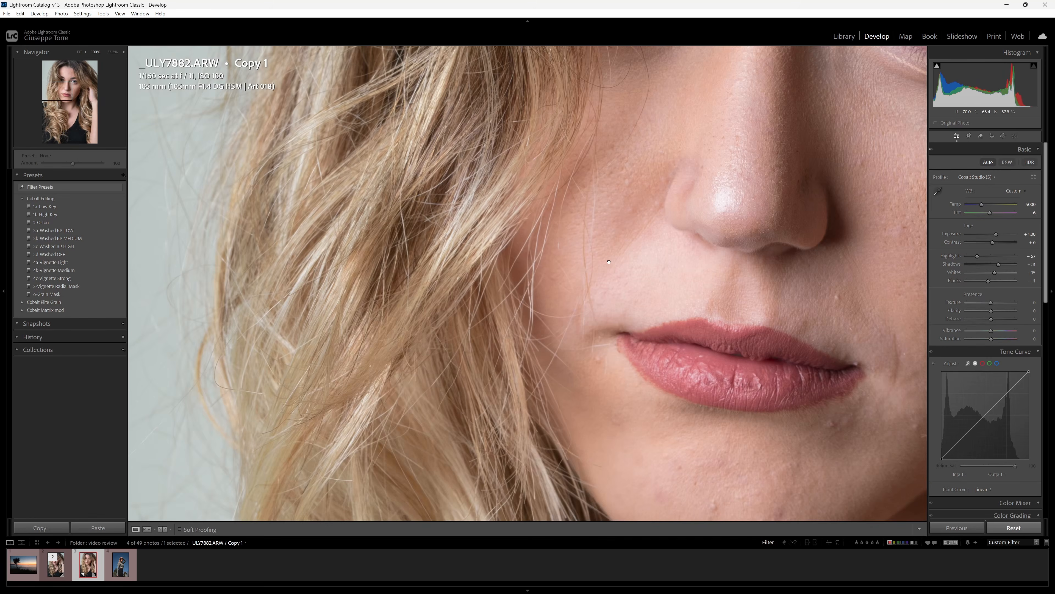
{"action": "left_click_drag", "start_coordinate": [501, 292], "coordinate": [590, 354]}
{"action": "left_click_drag", "start_coordinate": [702, 245], "coordinate": [630, 340]}
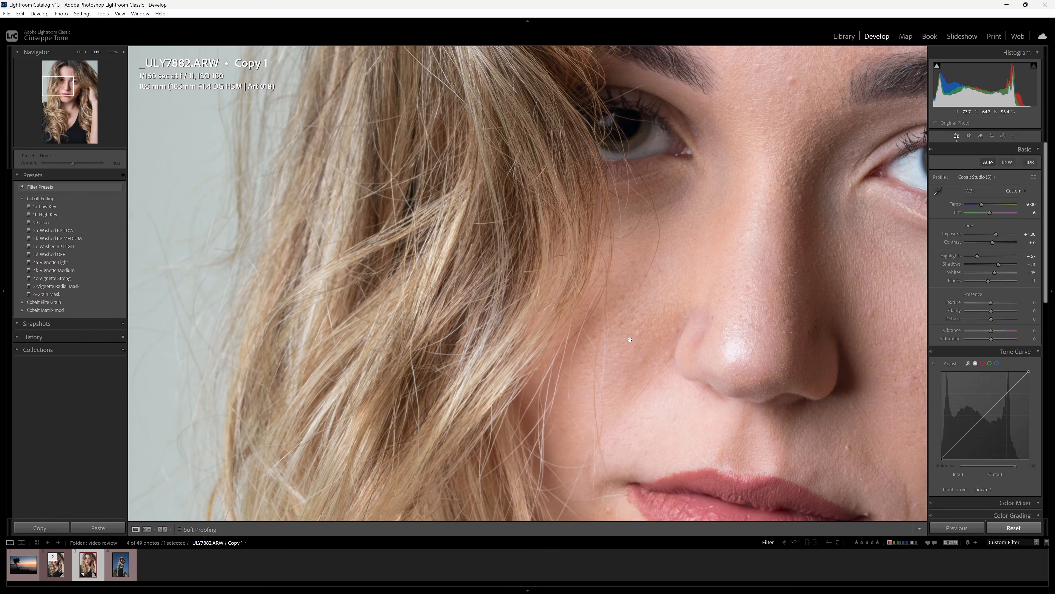
{"action": "left_click", "coordinate": [69, 564], "text": "ctrl"}
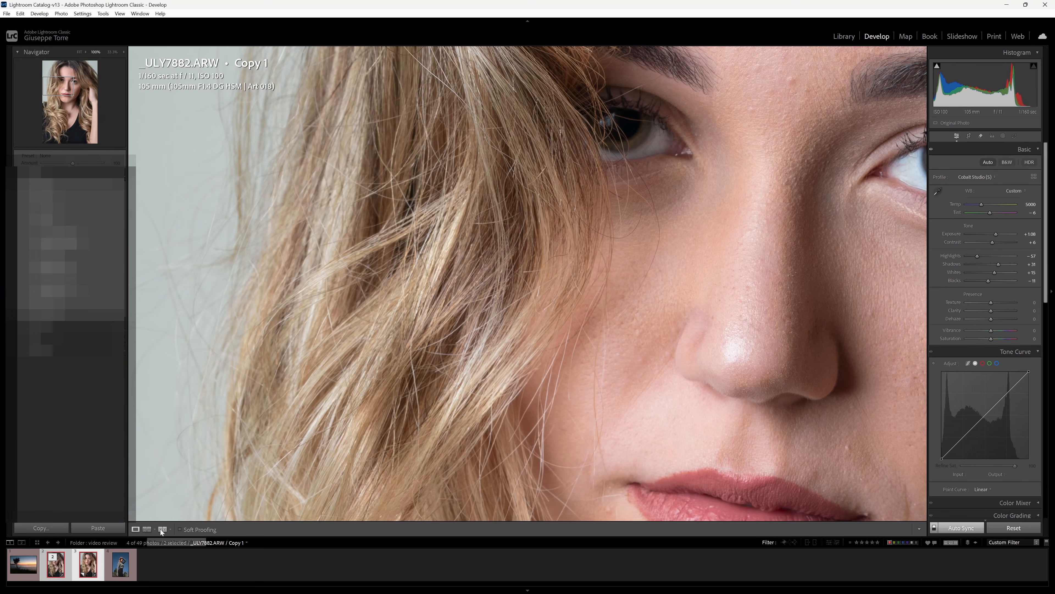
Compare original and Cobalt copy in Compare view, swapping panes and toggling Fit and 100% around cheek, lips and eye.
{"action": "key", "text": "e"}
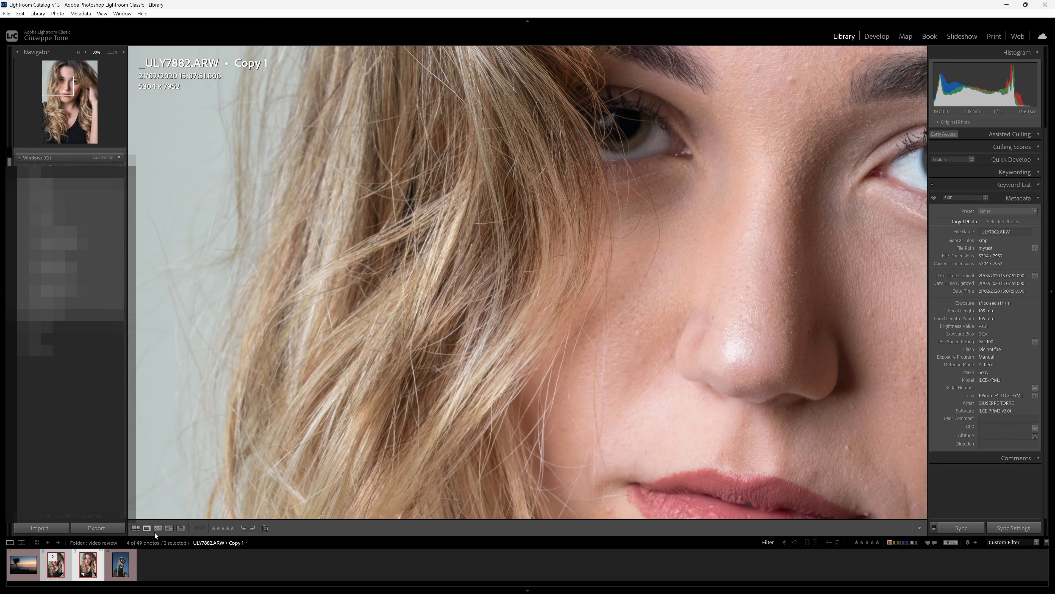
{"action": "left_click", "coordinate": [159, 525]}
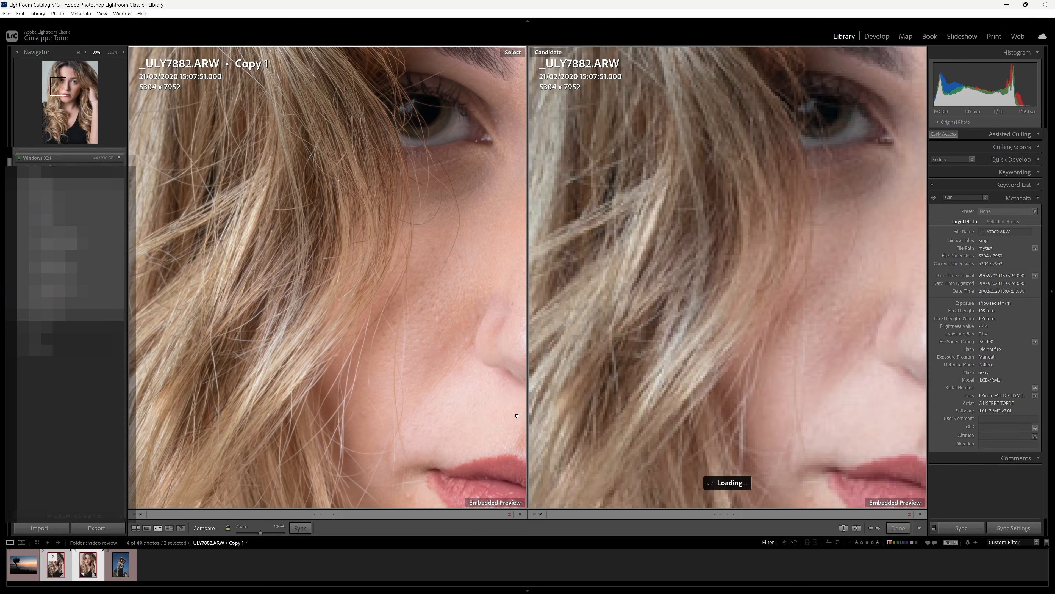
{"action": "key", "text": "Down"}
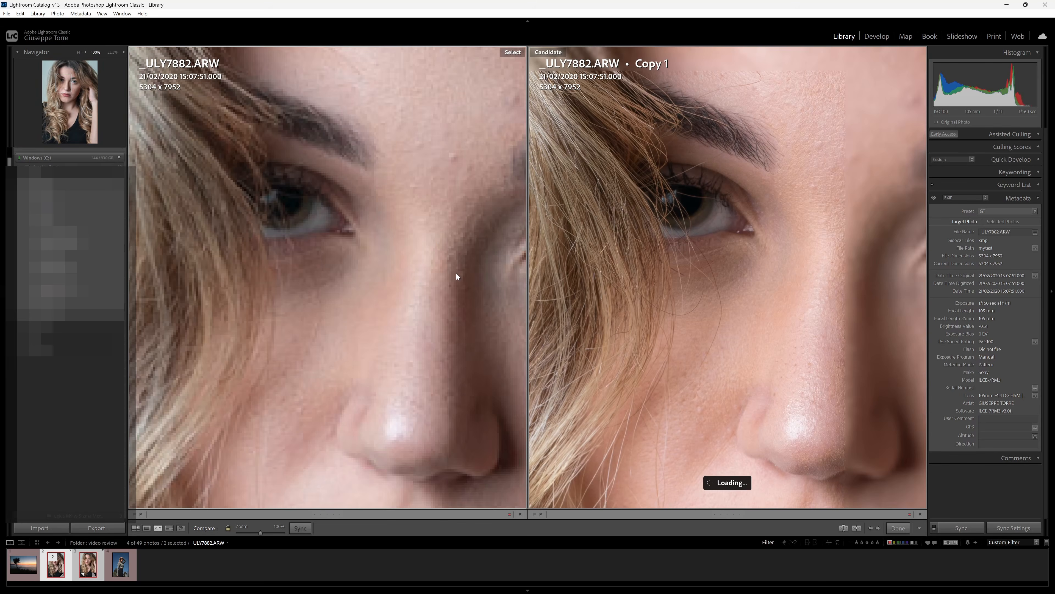
{"action": "left_click_drag", "start_coordinate": [455, 273], "coordinate": [540, 104]}
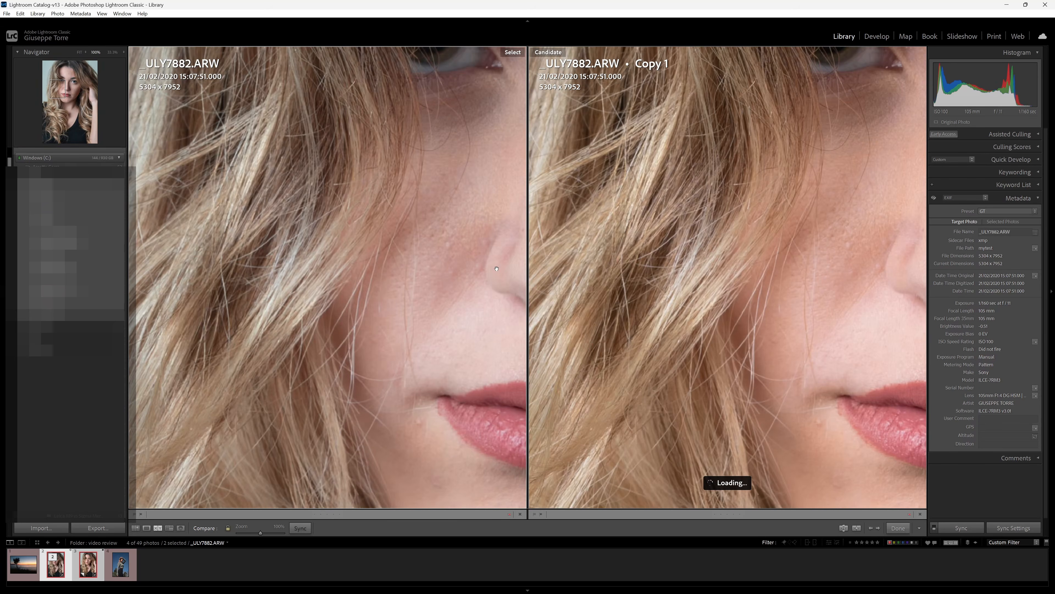
{"action": "left_click", "coordinate": [453, 316]}
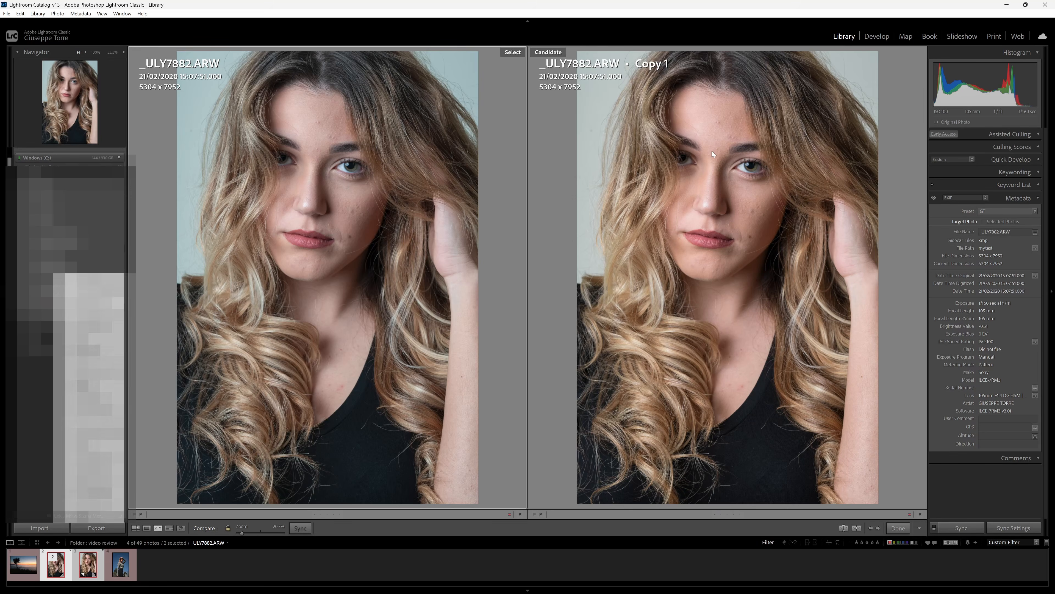
{"action": "left_click", "coordinate": [263, 203]}
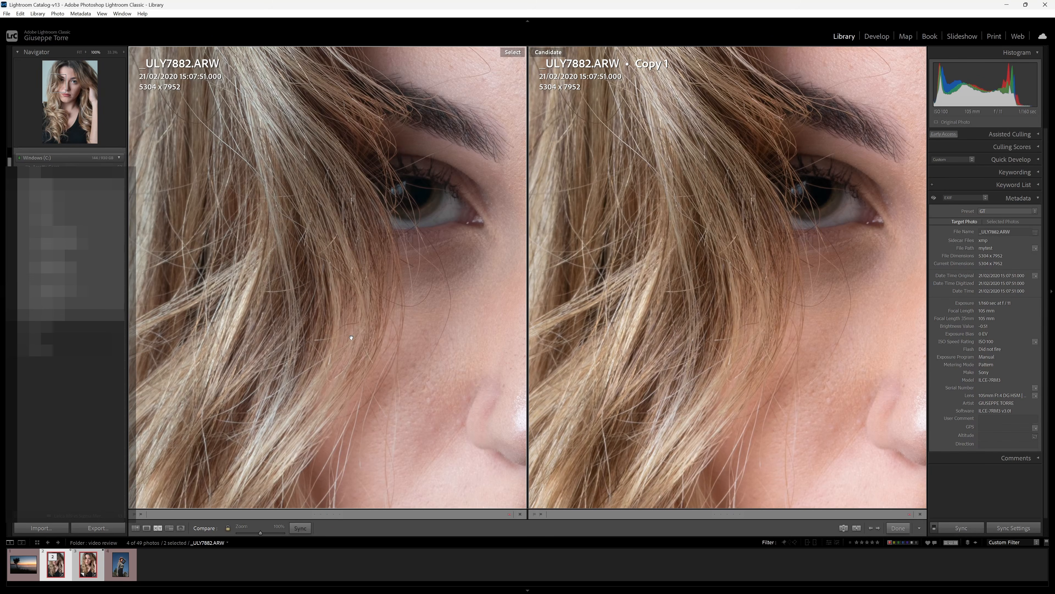
{"action": "left_click", "coordinate": [351, 338]}
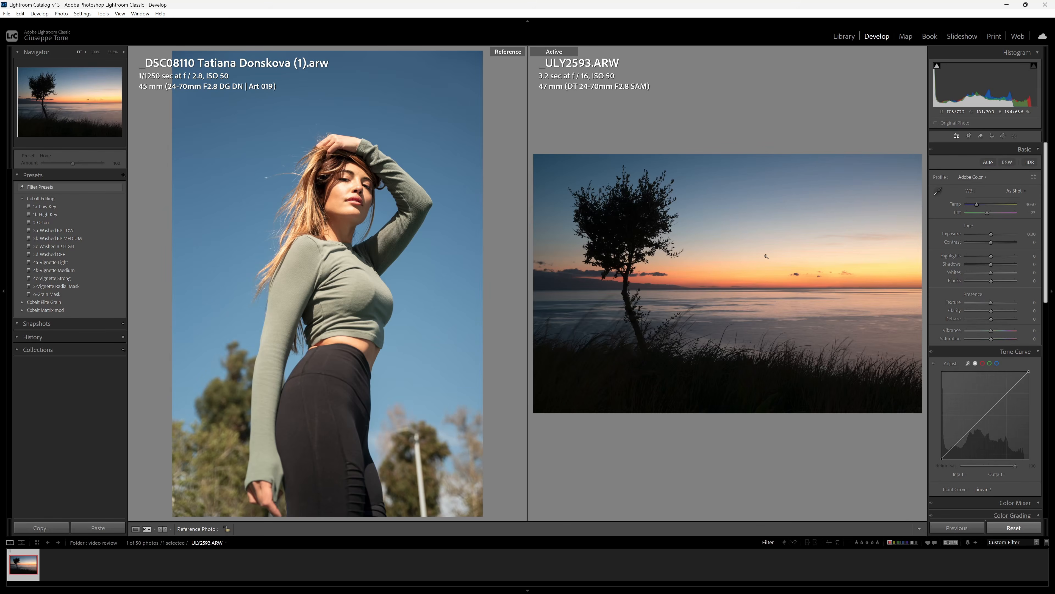
Open the sunset in Reference view, make a virtual copy, and set the original as reference.
{"action": "key", "text": "e"}
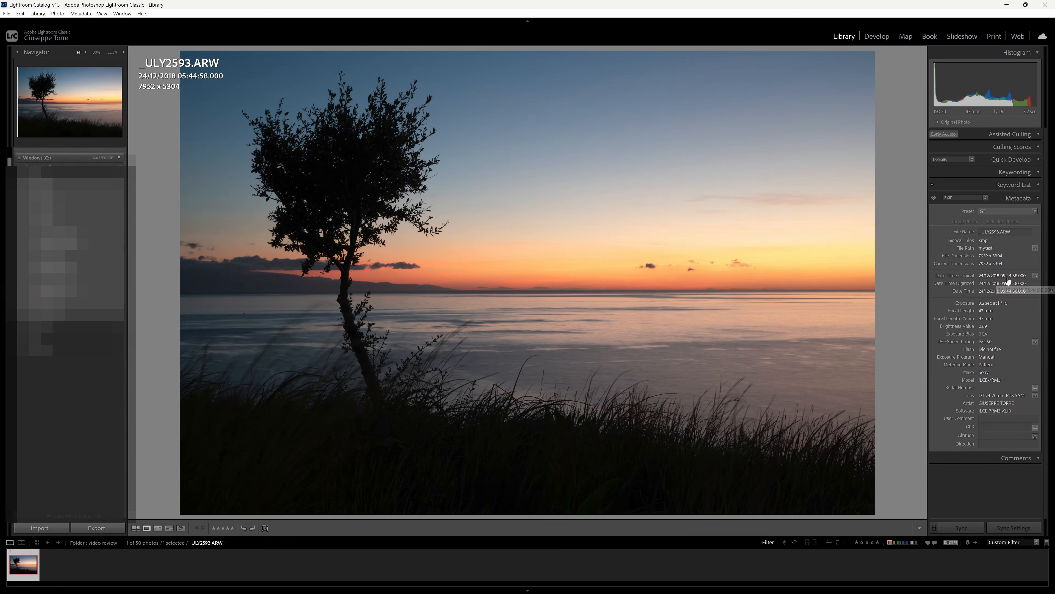
{"action": "left_click", "coordinate": [878, 36]}
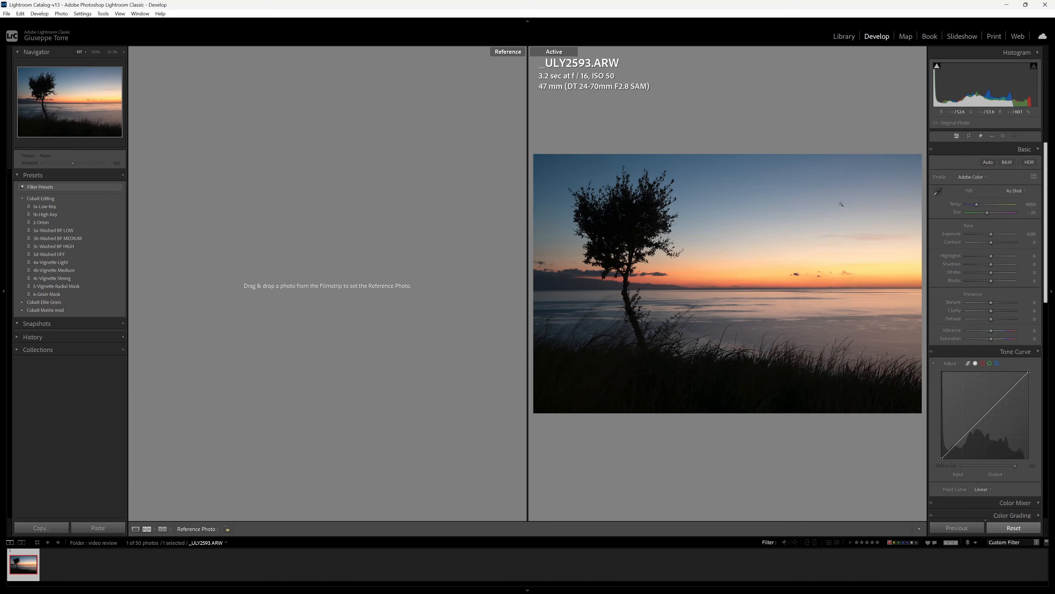
{"action": "left_click", "coordinate": [56, 458]}
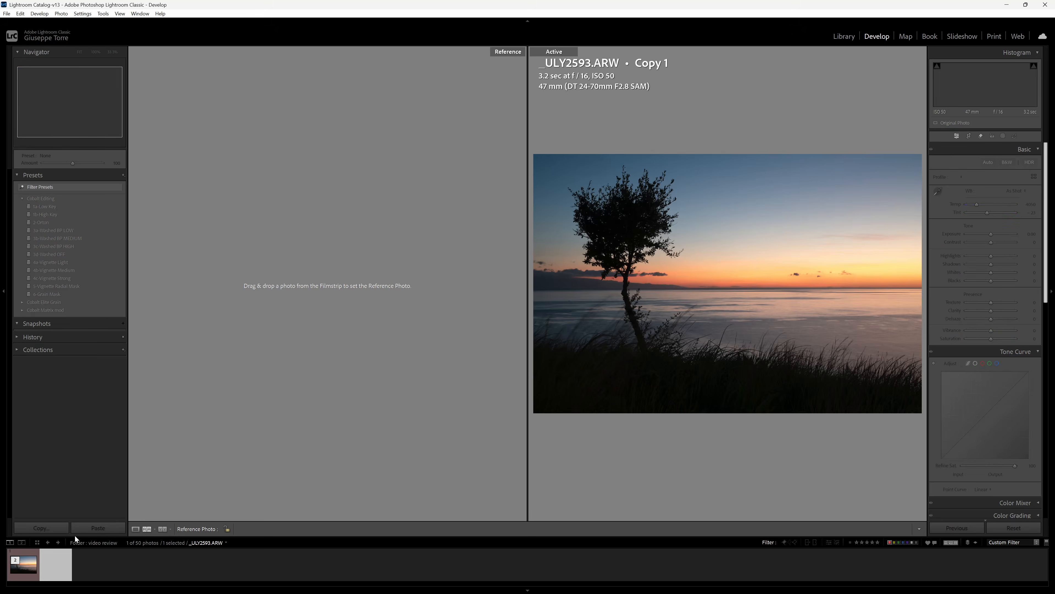
{"action": "left_click_drag", "start_coordinate": [22, 564], "coordinate": [250, 418]}
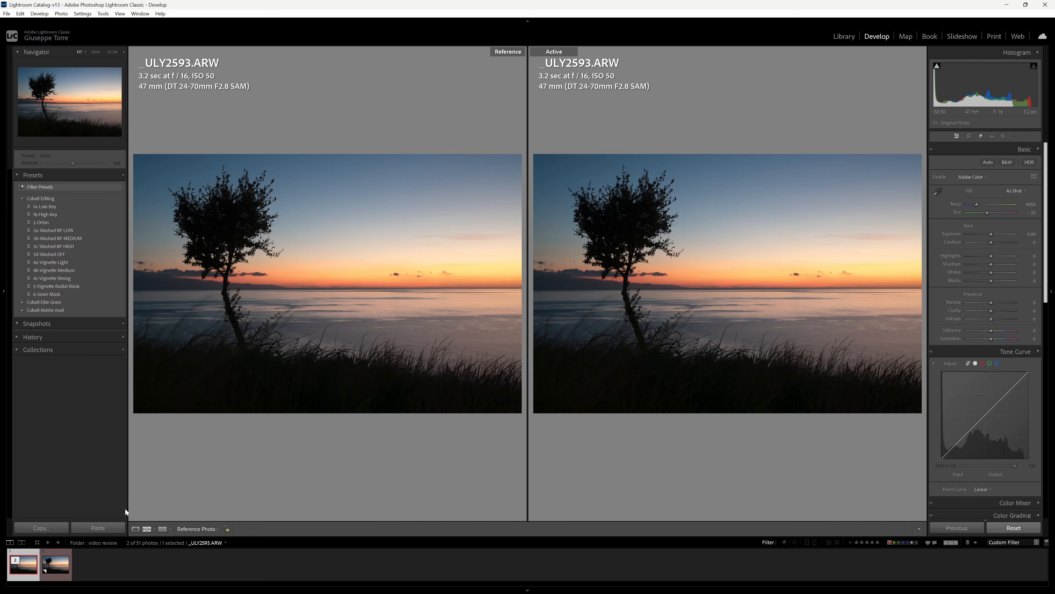
Auto-tone both sunset versions (Exposure +0.45, Shadows +64), then select the original.
{"action": "left_click", "coordinate": [56, 570], "text": "ctrl"}
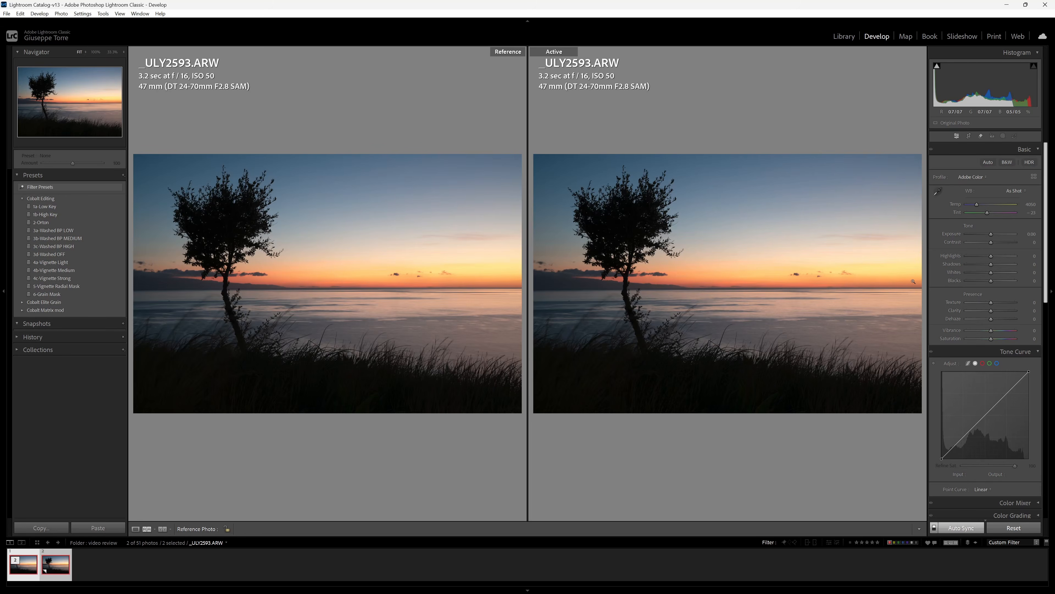
{"action": "left_click", "coordinate": [987, 162]}
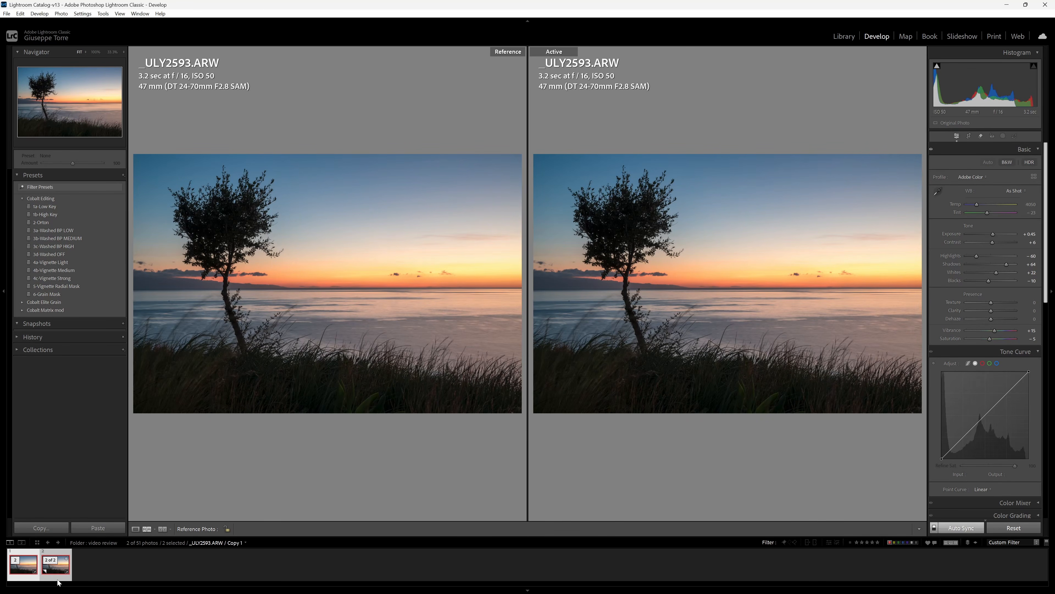
{"action": "key", "text": "Right"}
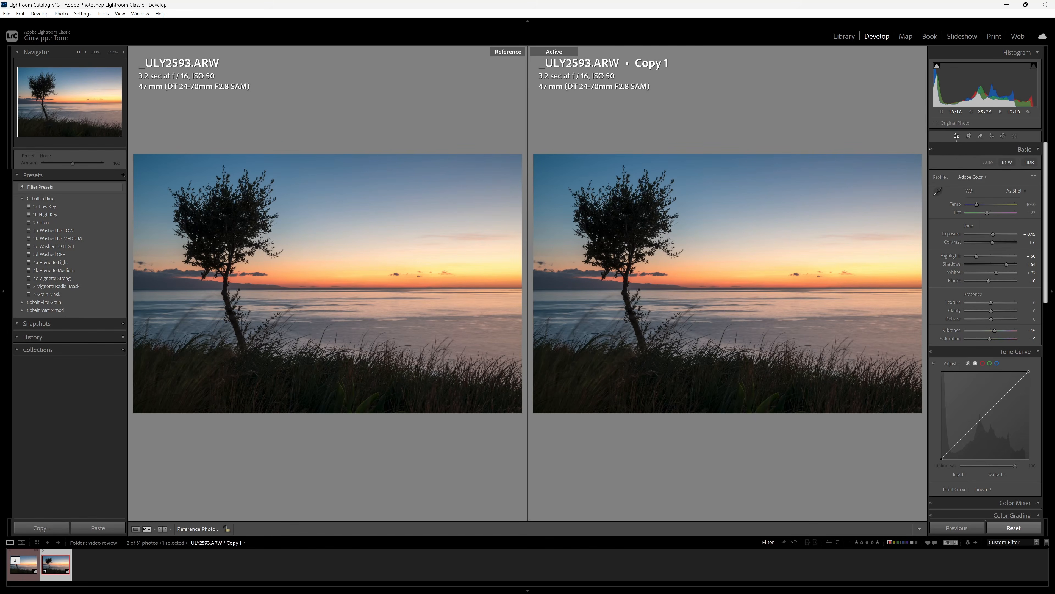
{"action": "left_click", "coordinate": [21, 564]}
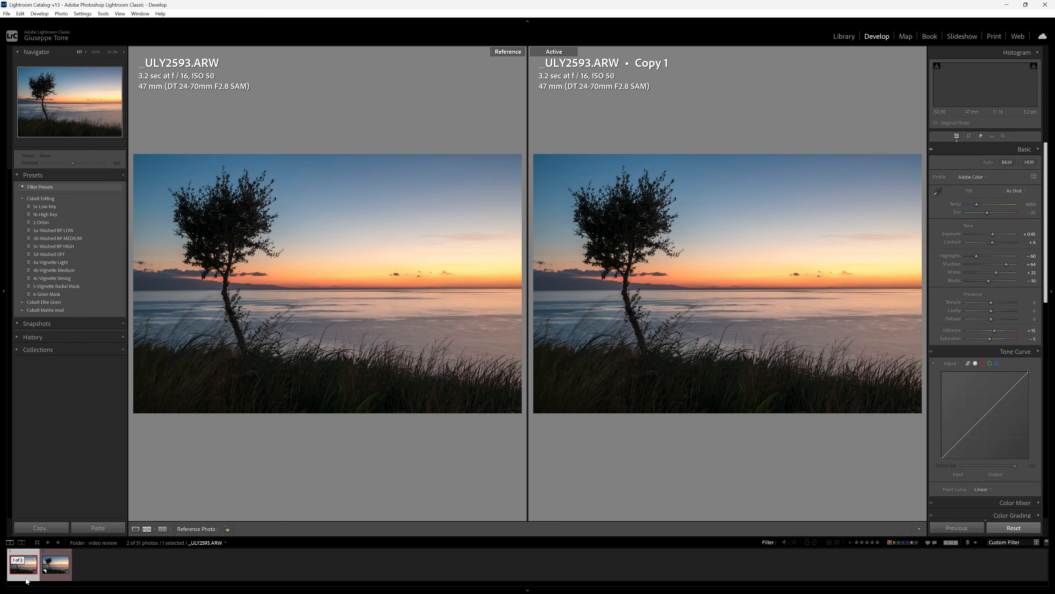
Apply Cobalt Standard (S) to sunset Copy 1, compare briefly with Adobe Color, and keep Cobalt Standard (S).
{"action": "left_click", "coordinate": [57, 579]}
{"action": "left_click", "coordinate": [976, 177]}
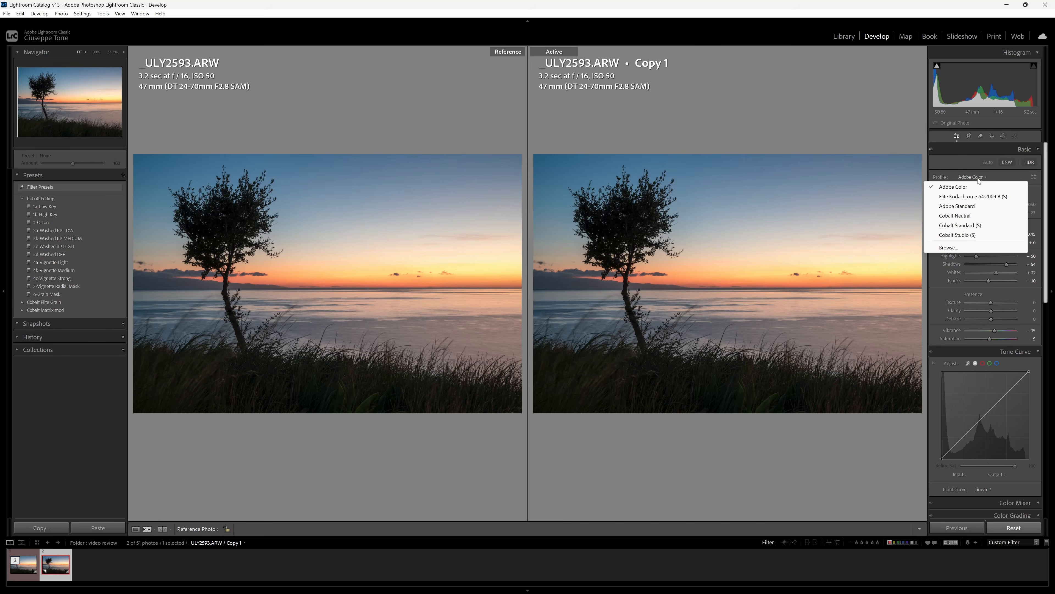
{"action": "left_click", "coordinate": [964, 229]}
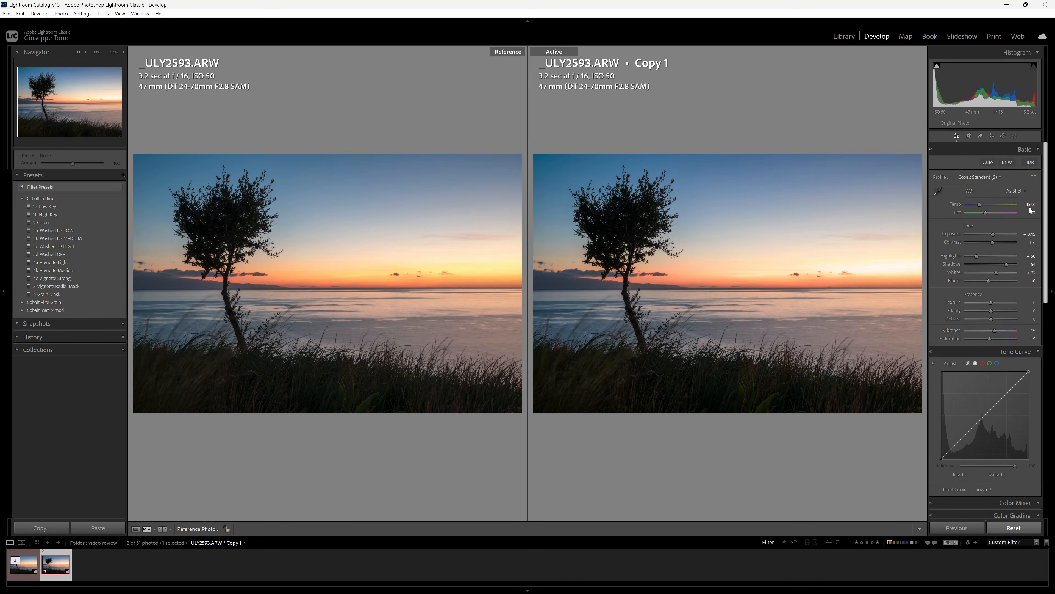
{"action": "left_click", "coordinate": [982, 177]}
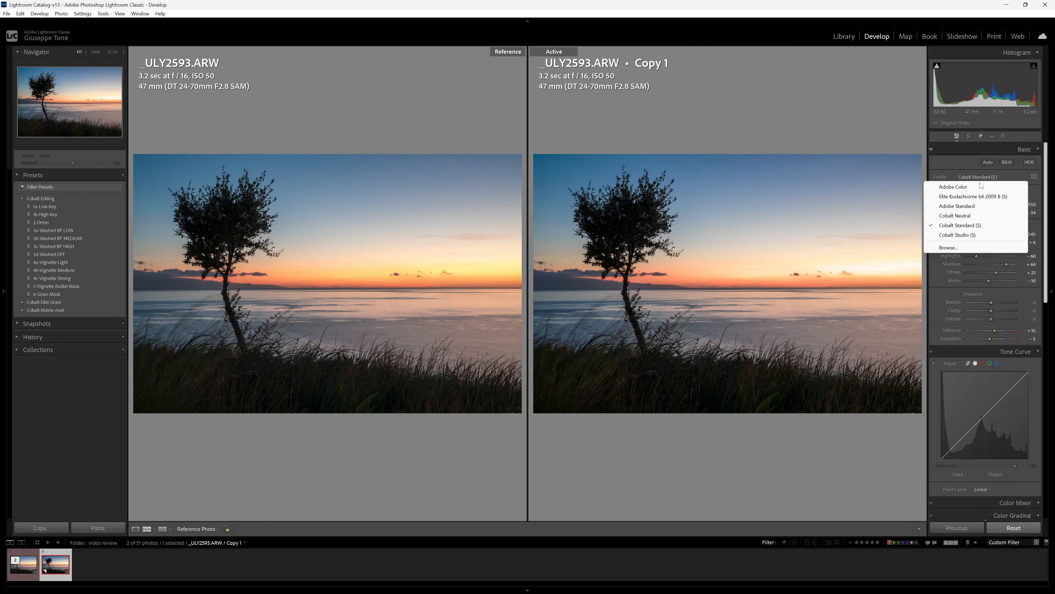
{"action": "left_click", "coordinate": [972, 182]}
{"action": "left_click", "coordinate": [971, 178]}
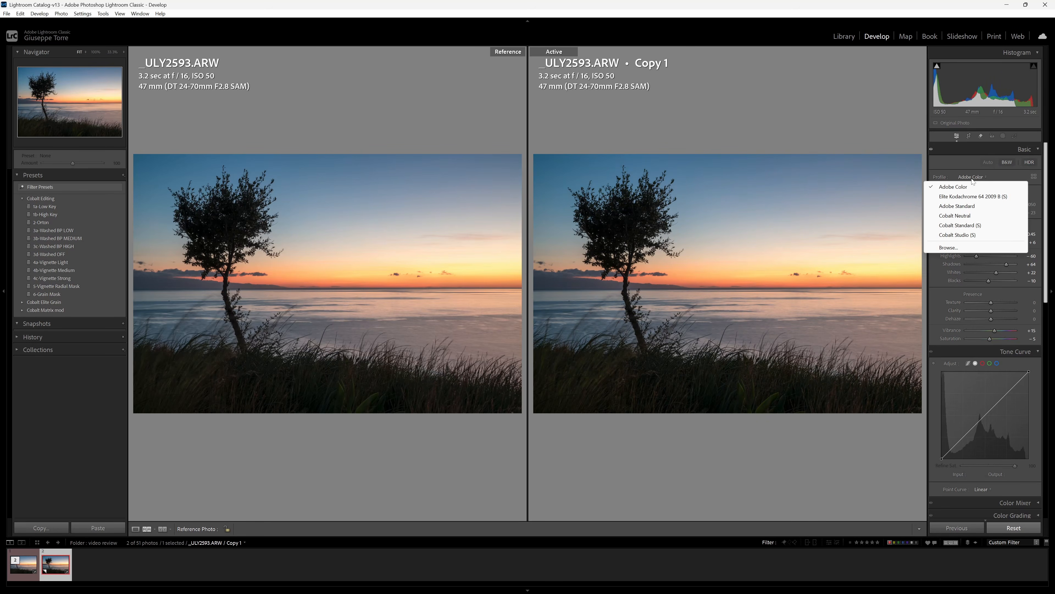
{"action": "left_click", "coordinate": [982, 227]}
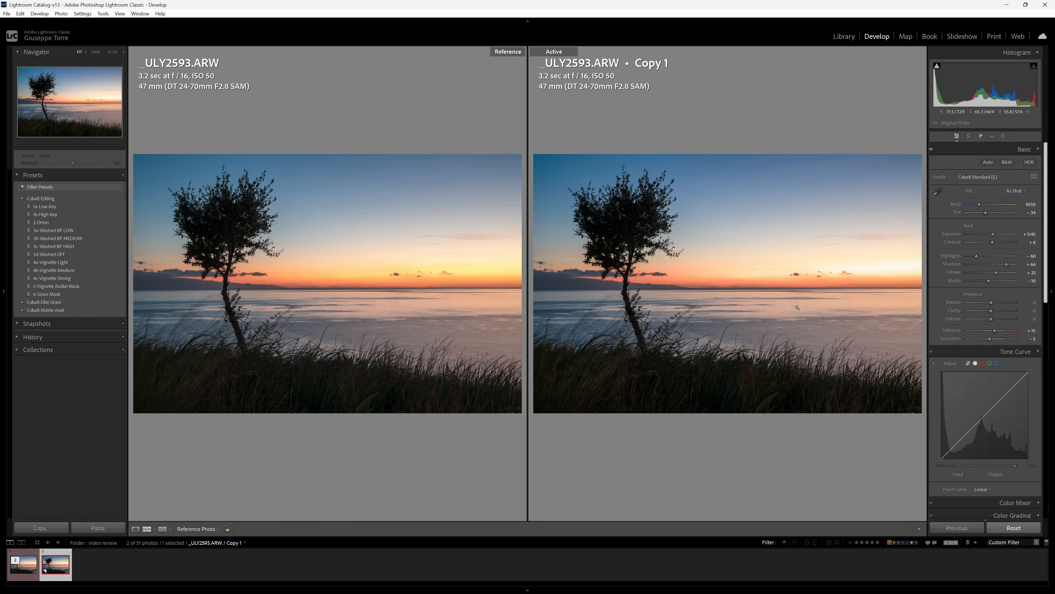
Try Shade, then set the sunset copy to Cloudy white balance and nudge Tint to -7.
{"action": "left_click", "coordinate": [1018, 191]}
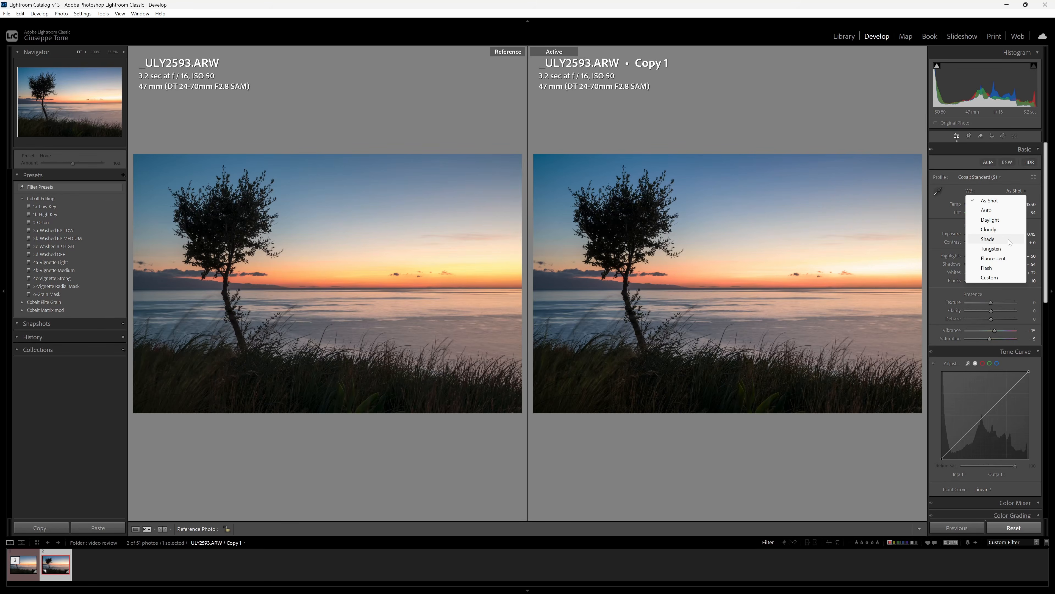
{"action": "left_click", "coordinate": [988, 239]}
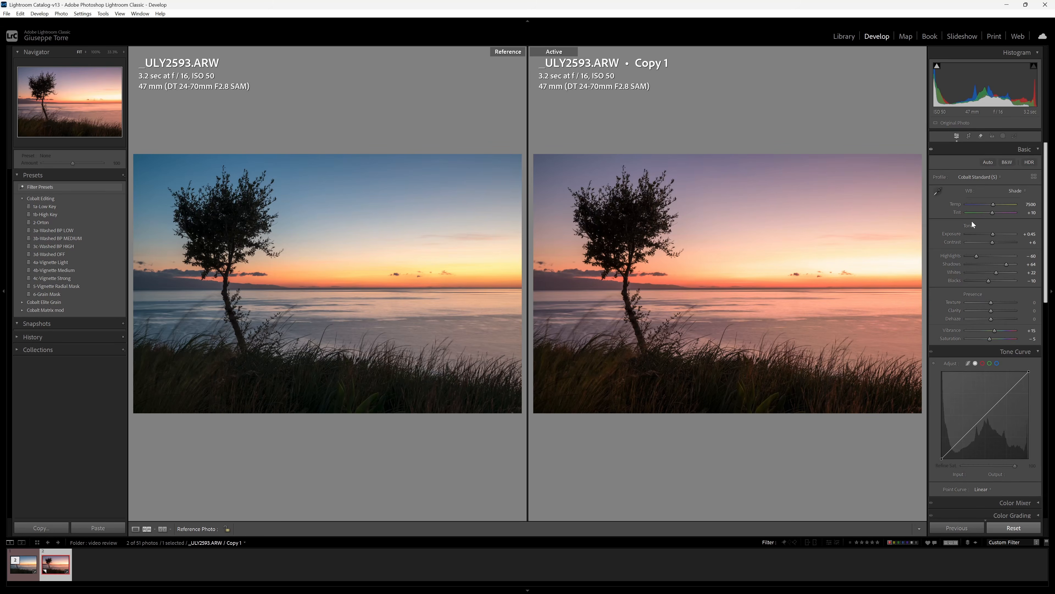
{"action": "left_click", "coordinate": [1004, 192]}
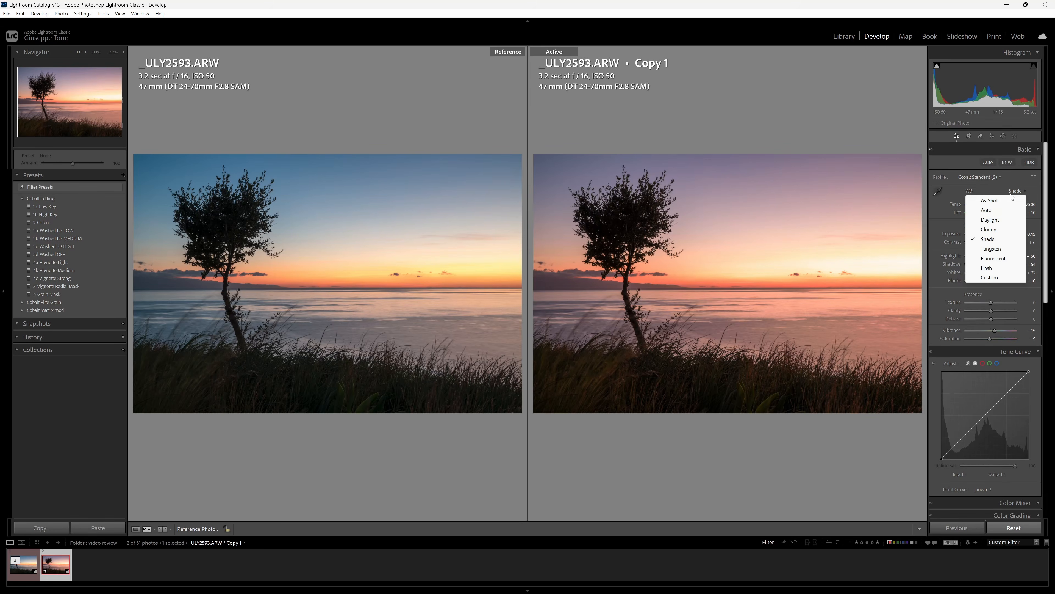
{"action": "left_click", "coordinate": [1000, 229]}
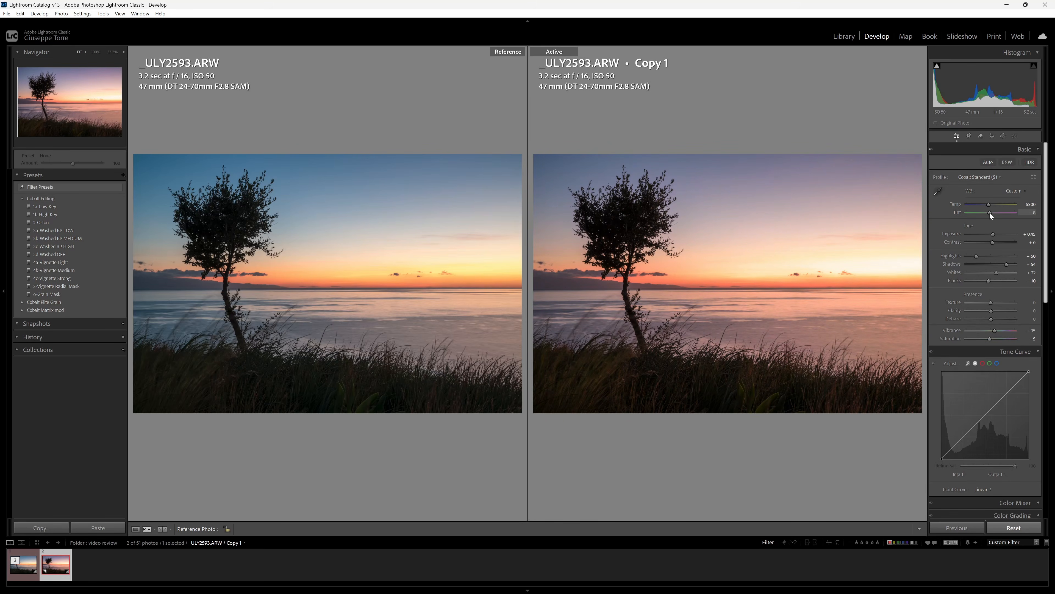
{"action": "left_click_drag", "start_coordinate": [989, 213], "coordinate": [990, 212]}
Give the original _ULY2593.ARW white balance Temp 6500 and Tint -7, then reselect Copy 1.
{"action": "key", "text": "Left"}
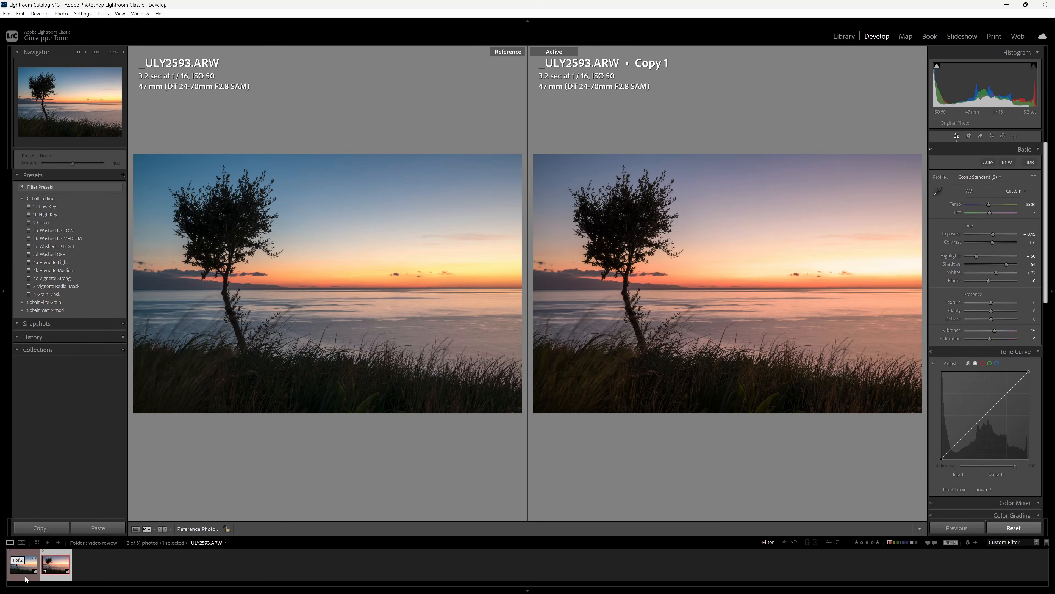
{"action": "left_click", "coordinate": [1033, 205]}
{"action": "type", "text": "6500"}
{"action": "key", "text": "Return"}
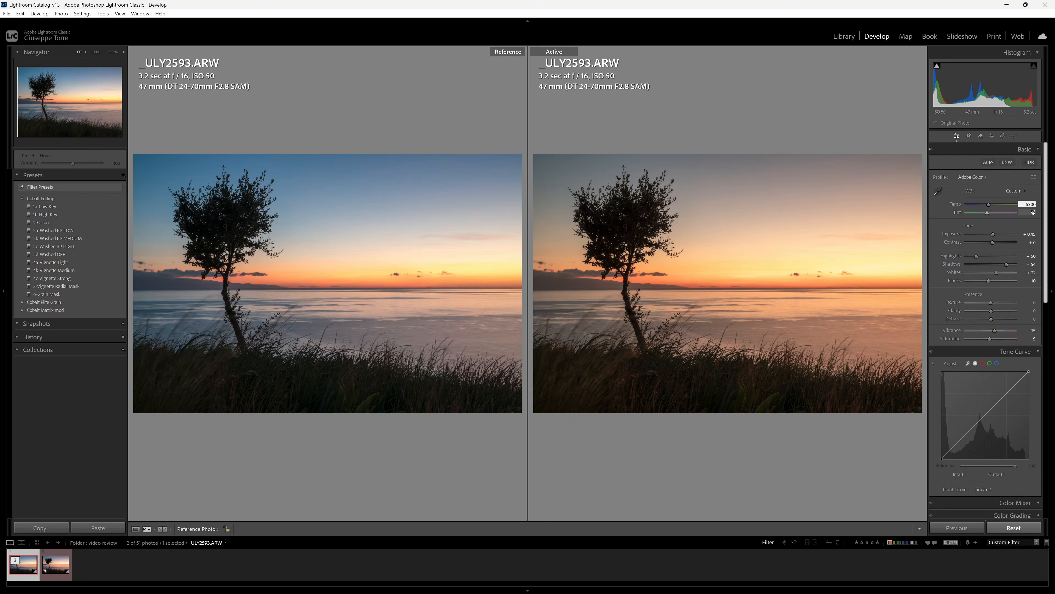
{"action": "left_click", "coordinate": [1032, 211]}
{"action": "type", "text": "-7"}
{"action": "key", "text": "Return"}
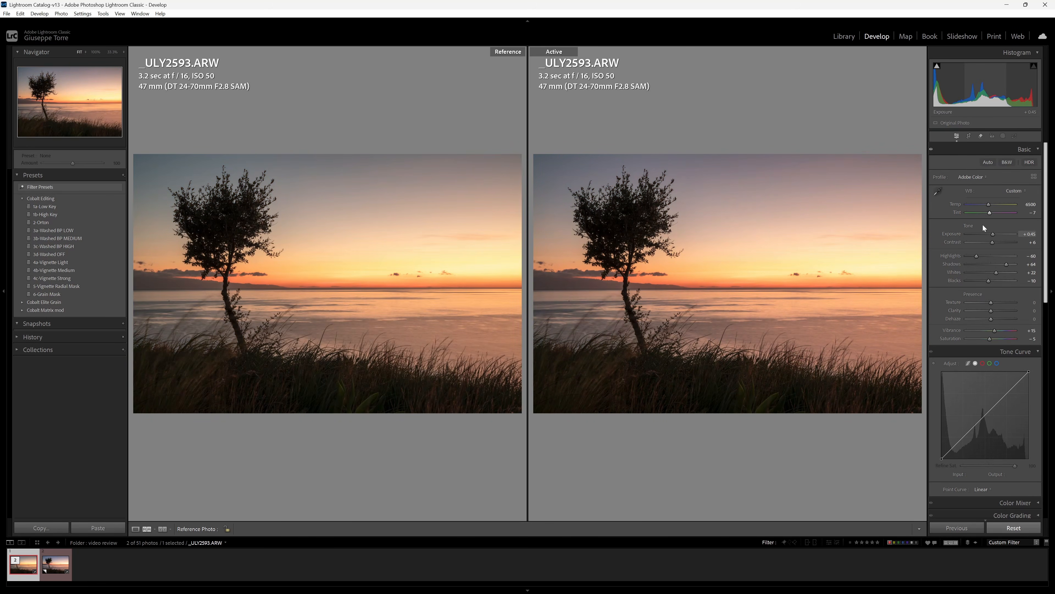
{"action": "left_click", "coordinate": [62, 575]}
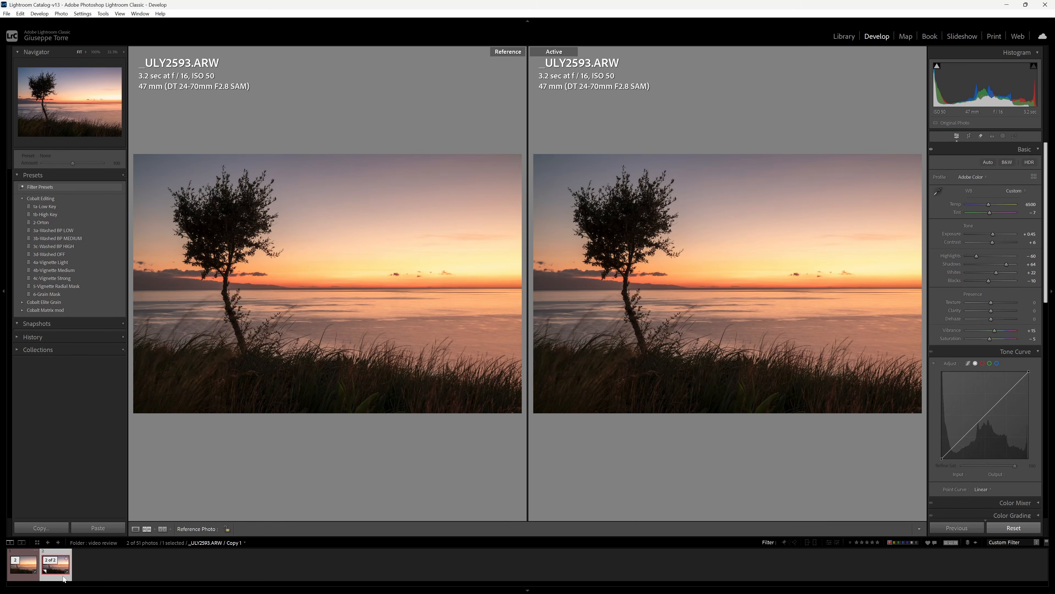